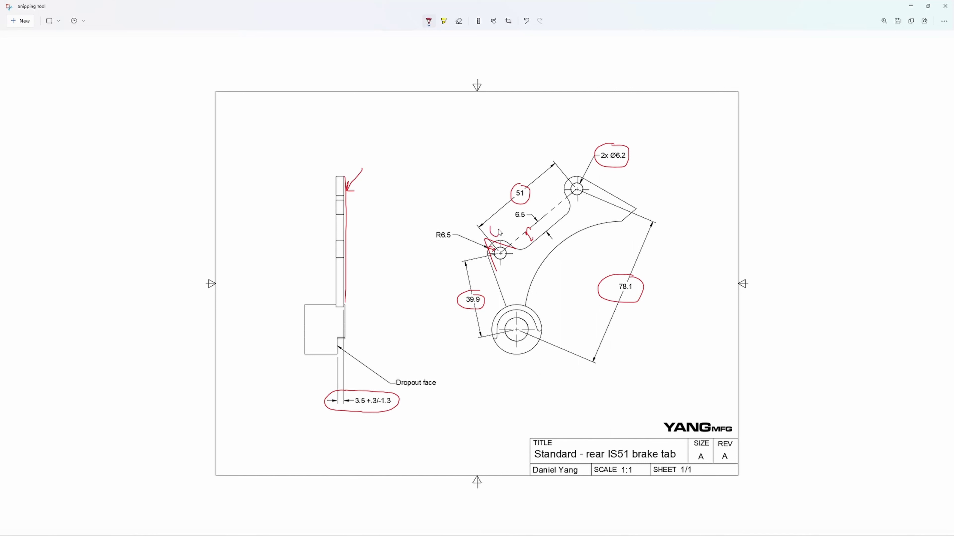
Mark up the brake tab drawing with a line from the dropout centre, a long diagonal arrow across the tab, and curved strokes beside it
left_click_drag(499, 232, 500, 238)
left_click_drag(531, 330, 645, 334)
mouse_move(665, 153)
left_mouse_down()
mouse_move(516, 282)
mouse_move(571, 316)
left_mouse_up()
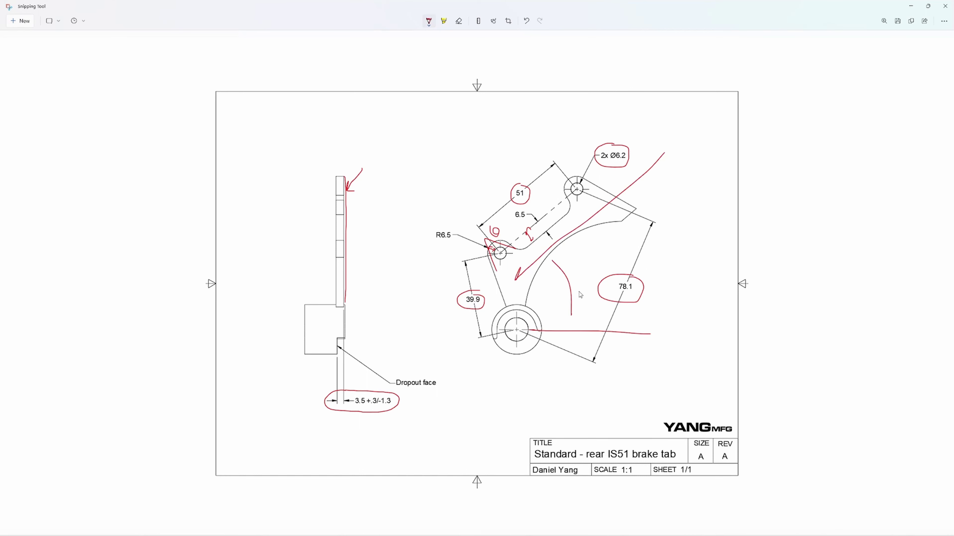
mouse_move(583, 265)
left_mouse_down()
mouse_move(576, 280)
mouse_move(584, 266)
mouse_move(590, 271)
left_mouse_up()
mouse_move(530, 306)
left_mouse_down()
mouse_move(552, 258)
mouse_move(638, 209)
mouse_move(593, 184)
mouse_move(634, 209)
mouse_move(623, 230)
mouse_move(565, 245)
mouse_move(545, 263)
left_mouse_up()
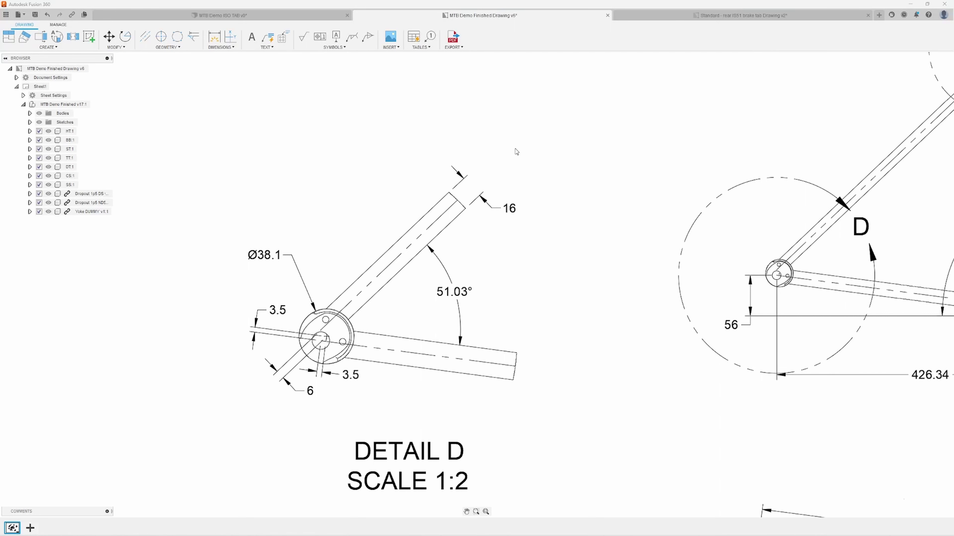
Examine the MTB frame model and the dropout Detail D in the finished frame drawing
left_click(280, 17)
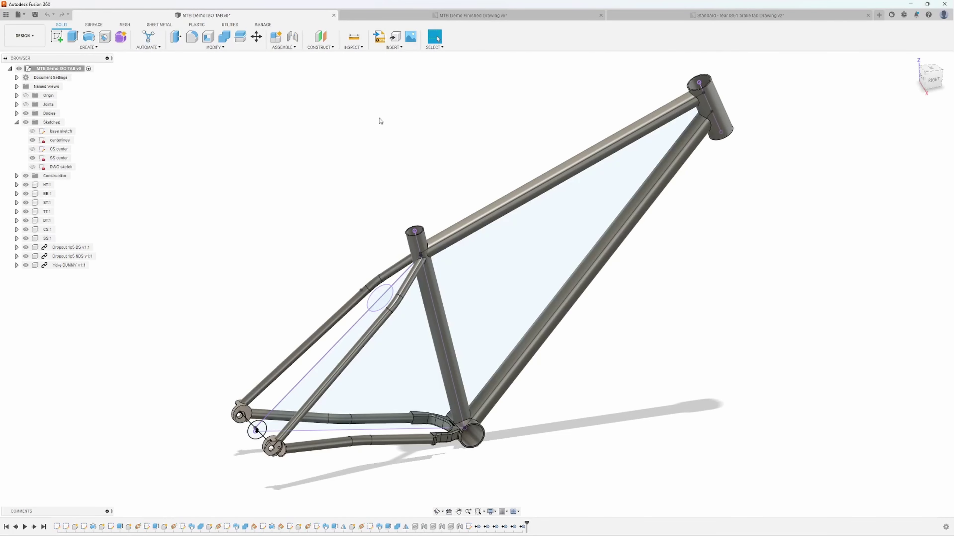
left_click(454, 15)
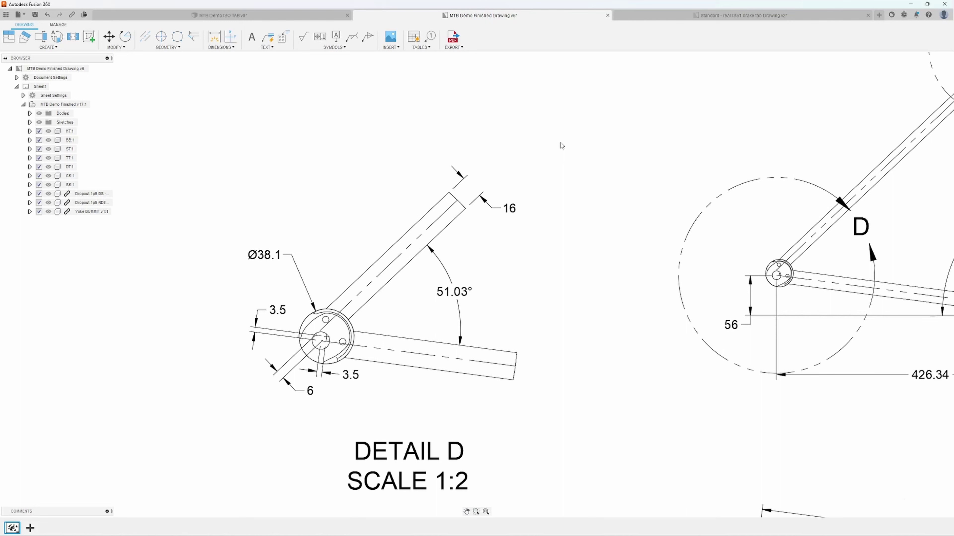
middle_click_drag(552, 207, 590, 166)
scroll(325, 305, "up", 2)
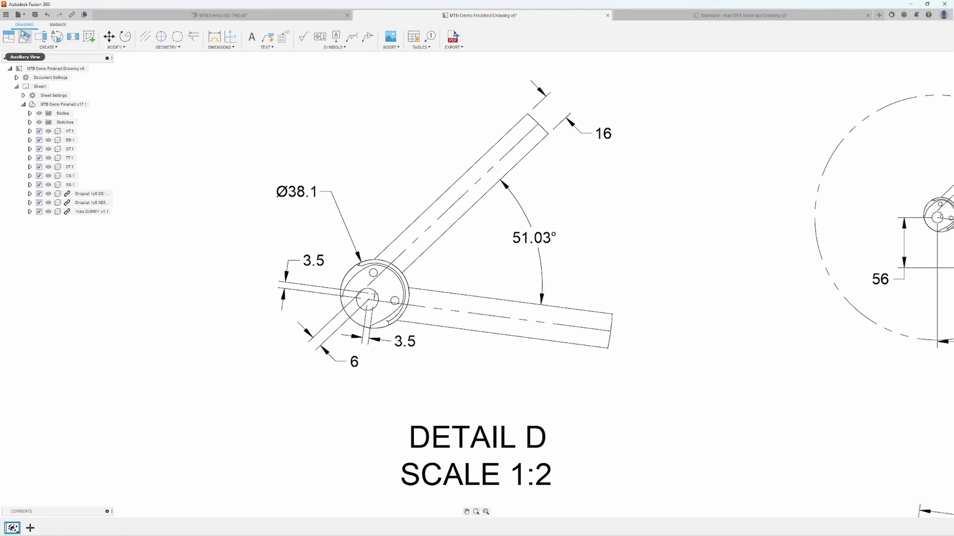
Create a new design and start a sketch on the right plane
left_click(19, 15)
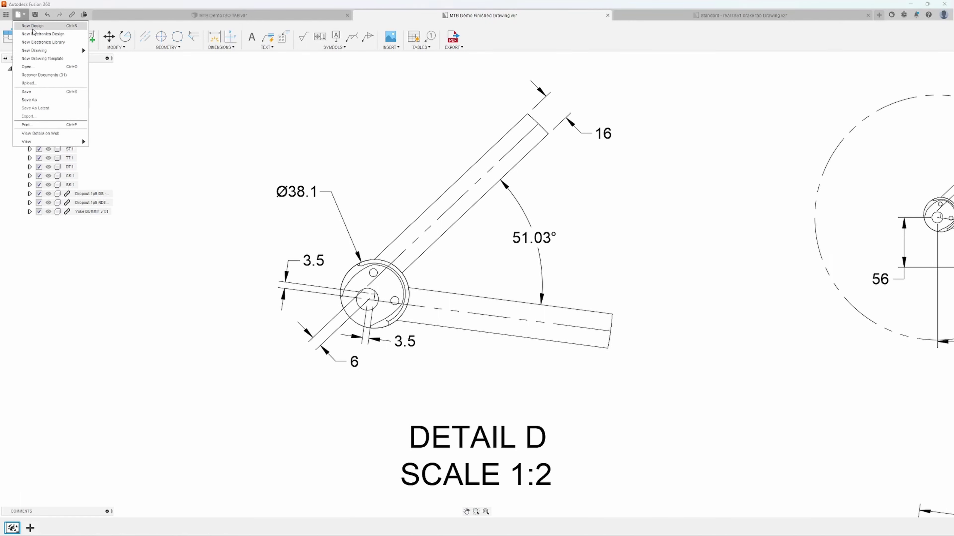
left_click(33, 26)
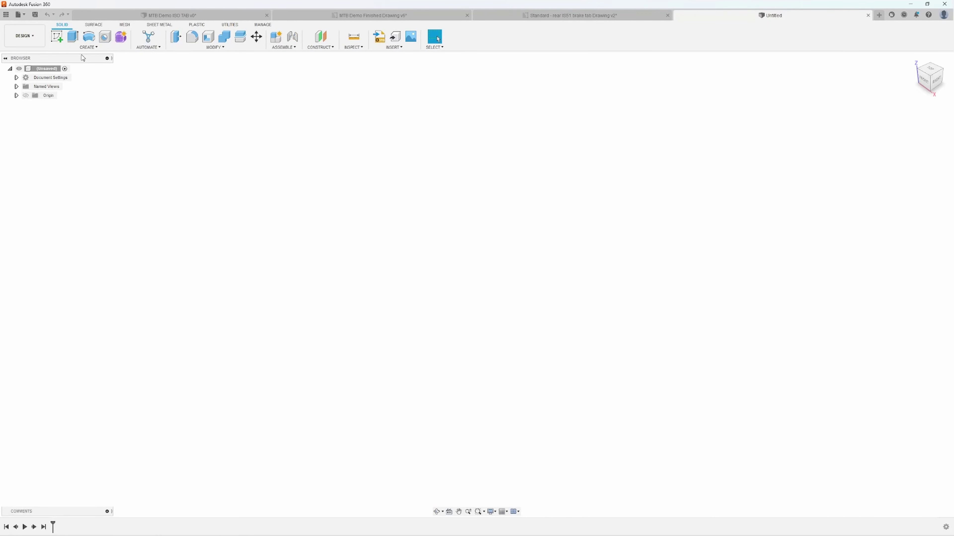
left_click(57, 37)
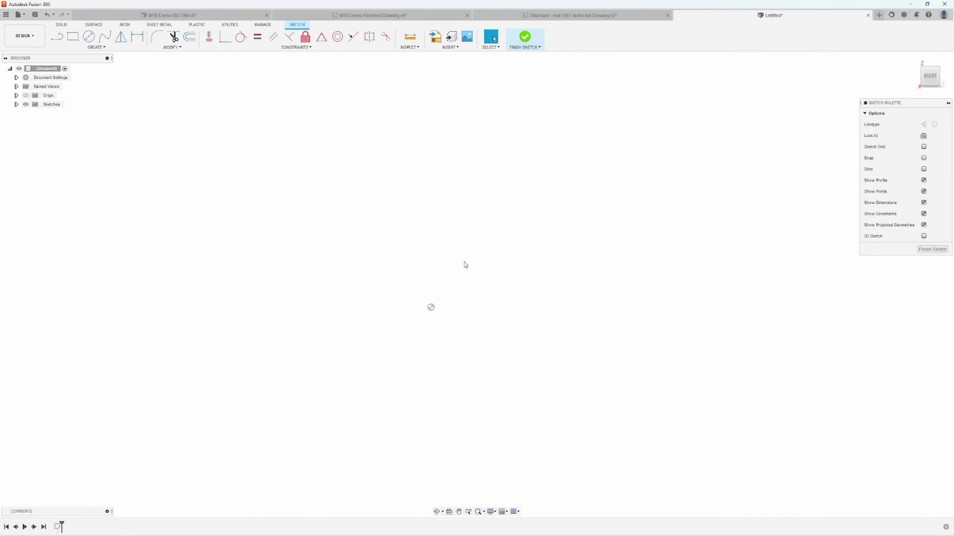
Sketch a circle centred on the origin and dimension its diameter to 12 mm
key("c")
left_click(423, 313)
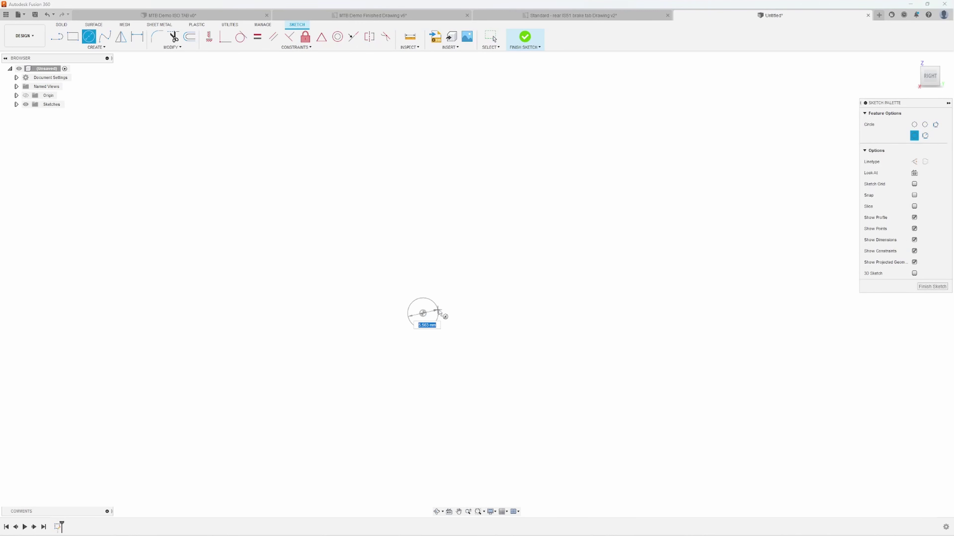
left_click(439, 320)
key("d")
left_click(435, 325)
left_click(478, 340)
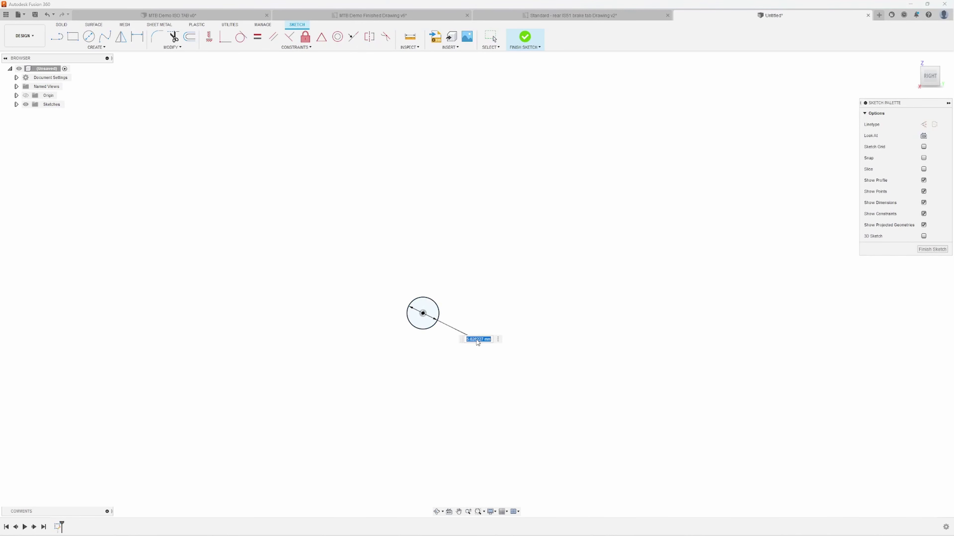
key("BackSpace")
type("12")
key("Return")
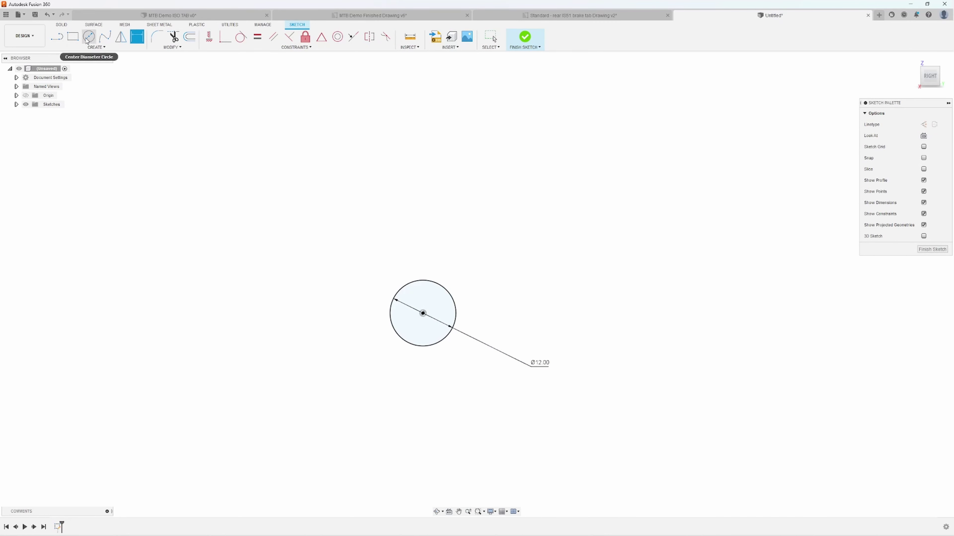
Draw a short horizontal line from the circle's centre and a vertical line up from its end, and constrain their lengths equal
left_click(57, 36)
left_click(423, 313)
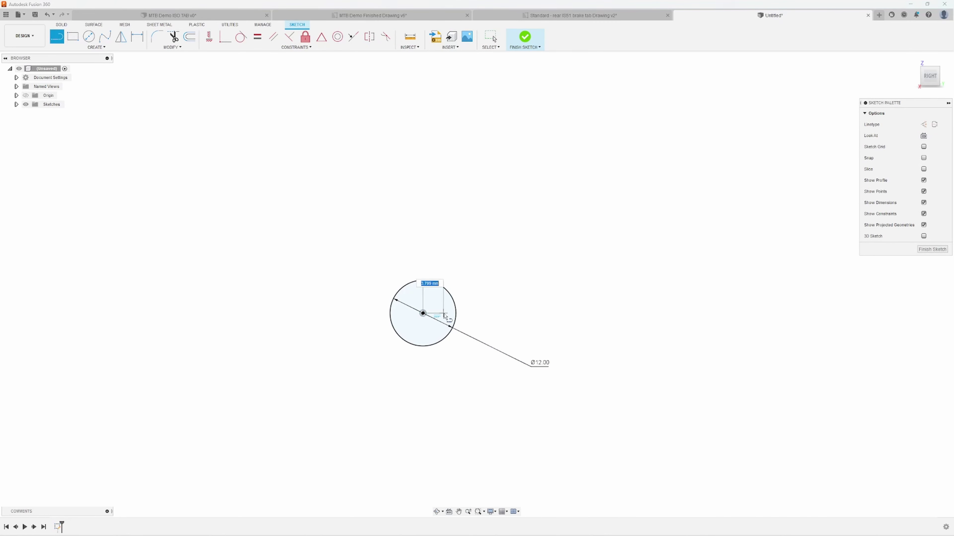
left_click(444, 313)
left_click(445, 295)
key("Escape")
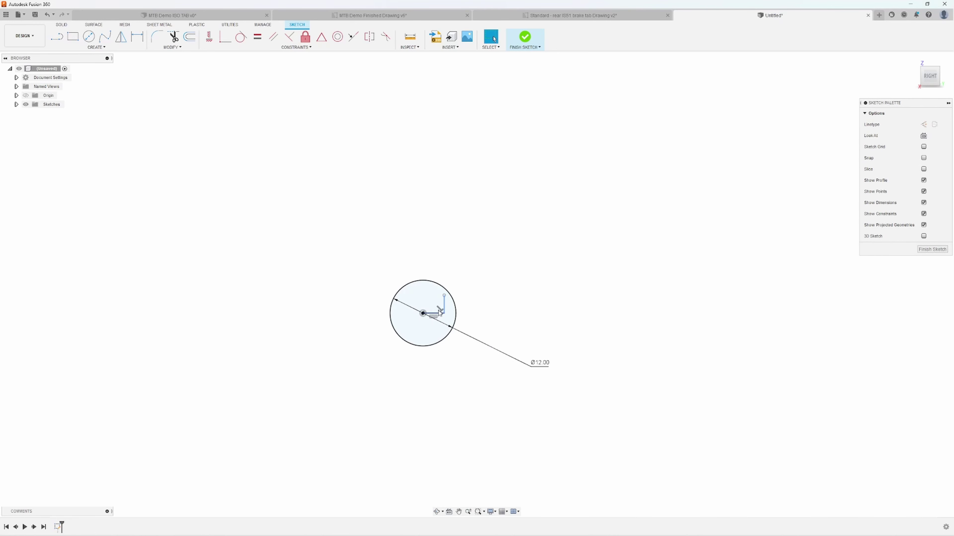
left_click(438, 313)
left_click(445, 305, "shift")
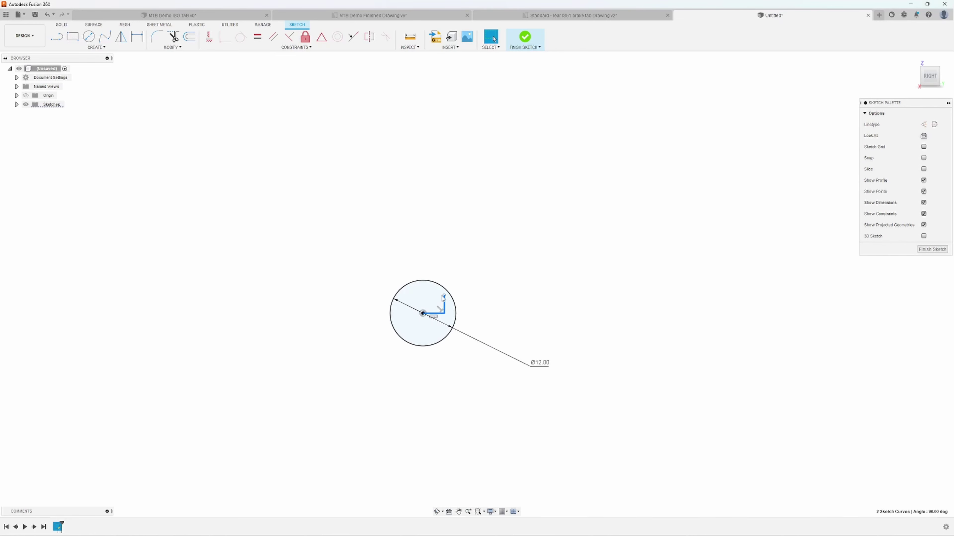
left_click(258, 38)
Dimension the horizontal line's length to 3.5 mm
scroll(425, 276, "up", 3)
key("d")
left_click(444, 332)
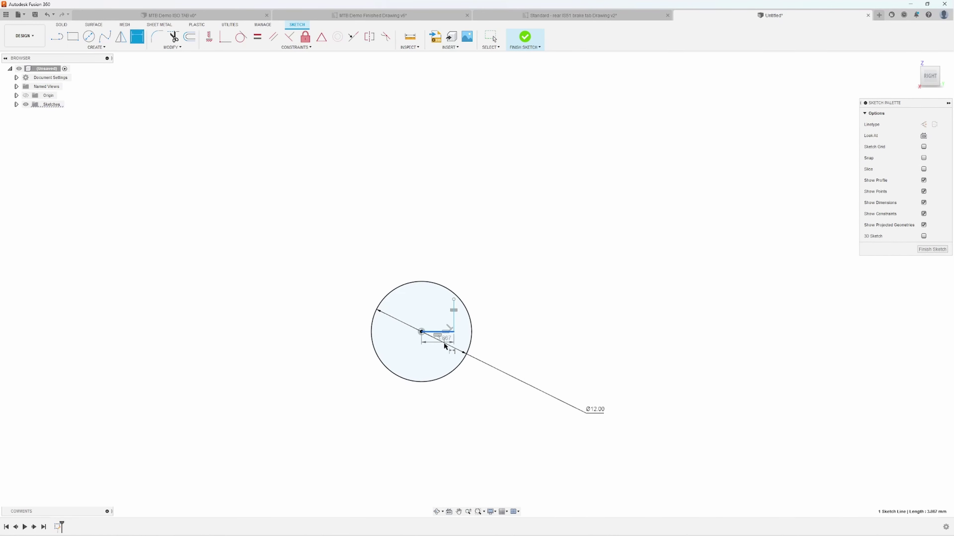
left_click(443, 350)
key("Return")
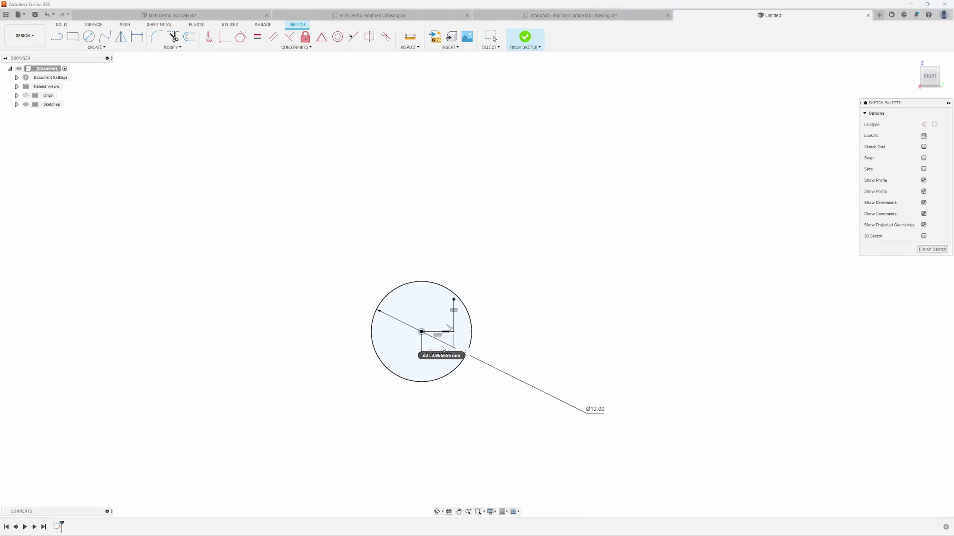
type("3.5")
key("Return")
key("Escape")
Convert the horizontal and vertical offset lines to construction geometry
left_click(444, 332)
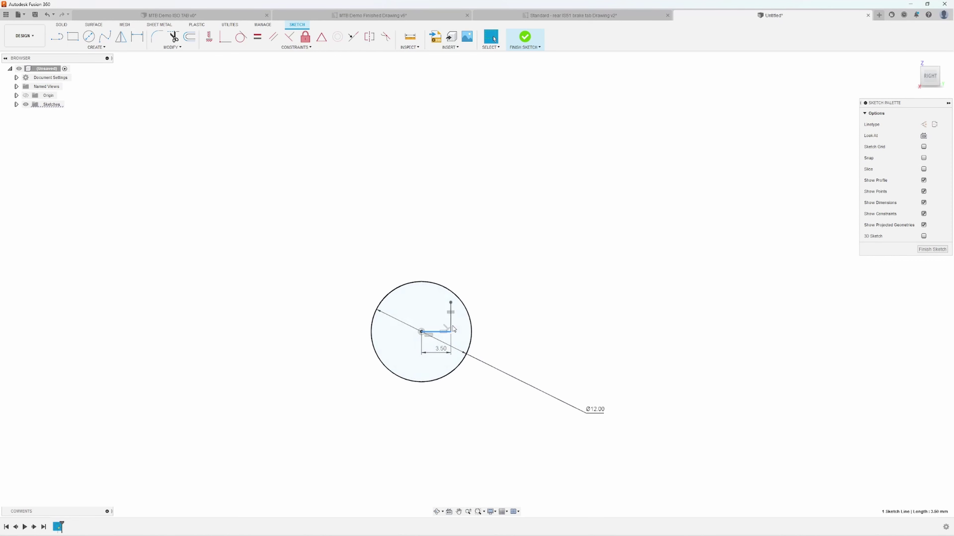
left_click(451, 326, "ctrl")
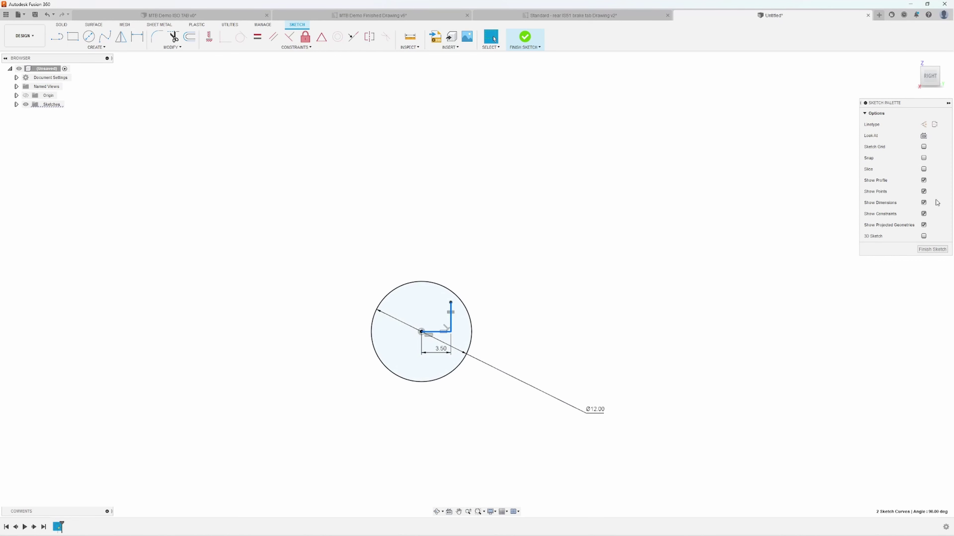
left_click(685, 206)
left_click(445, 332, "ctrl")
left_click(924, 125)
Sketch a circle centred on the vertical line's upper end and dimension its diameter to 1.5 in
key("c")
left_click(450, 302)
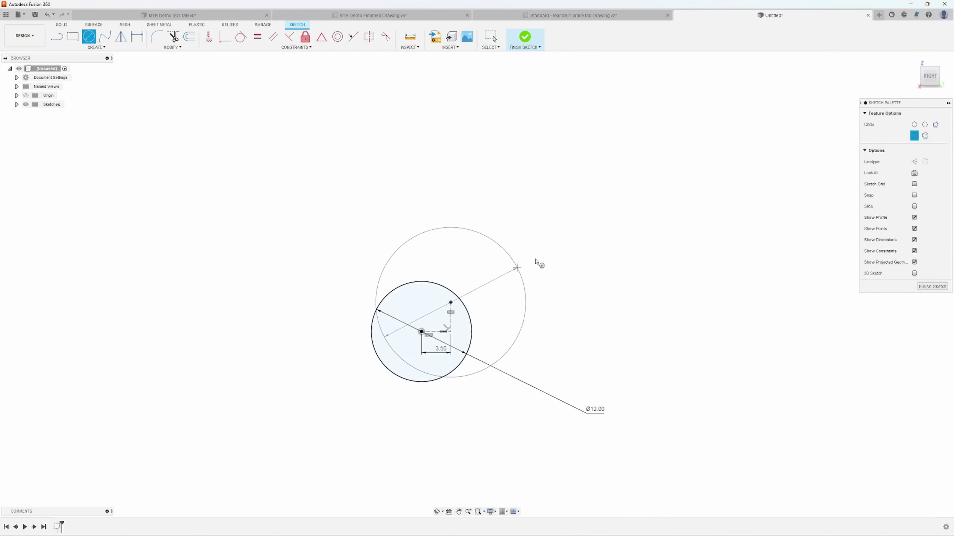
left_click(677, 188)
scroll(737, 245, "down", 2)
key("d")
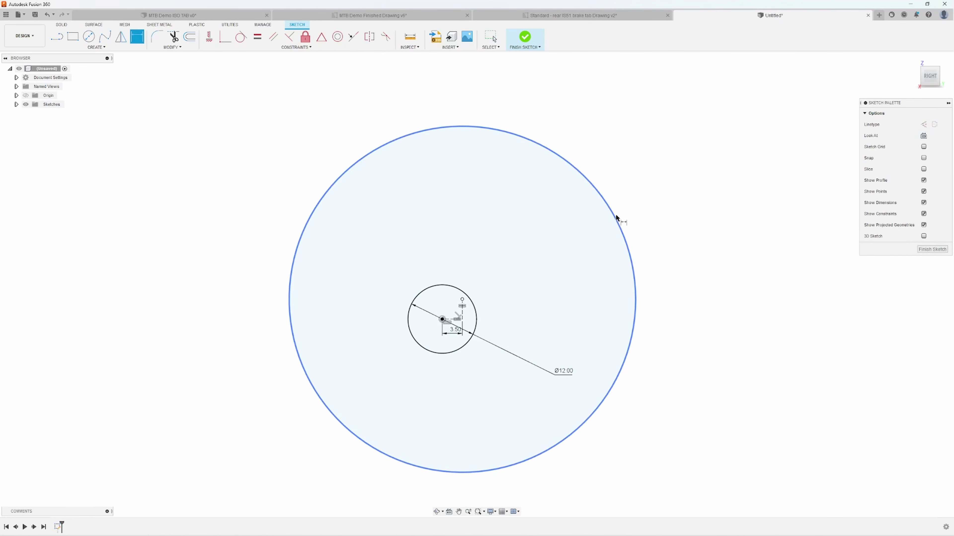
left_click(617, 217)
left_click(667, 197)
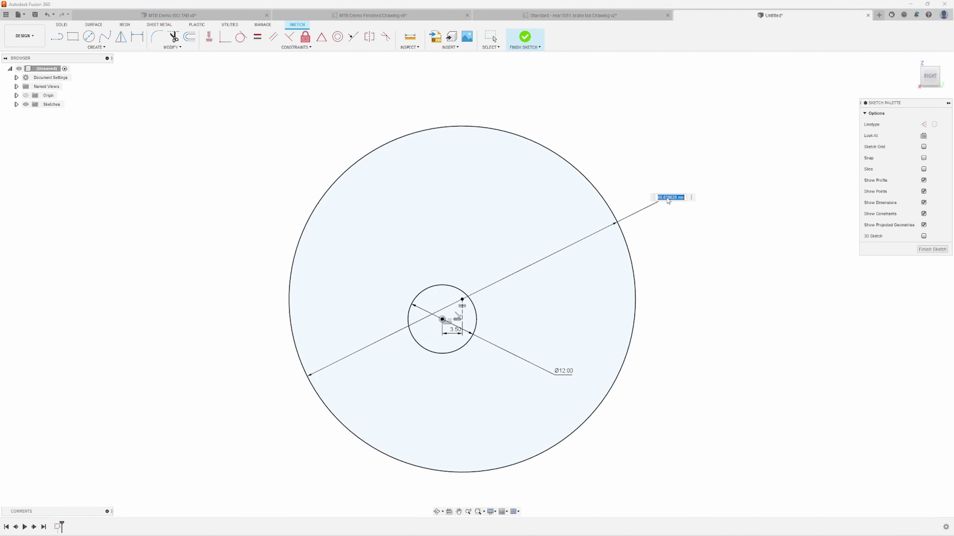
type("1.5in")
key("Return")
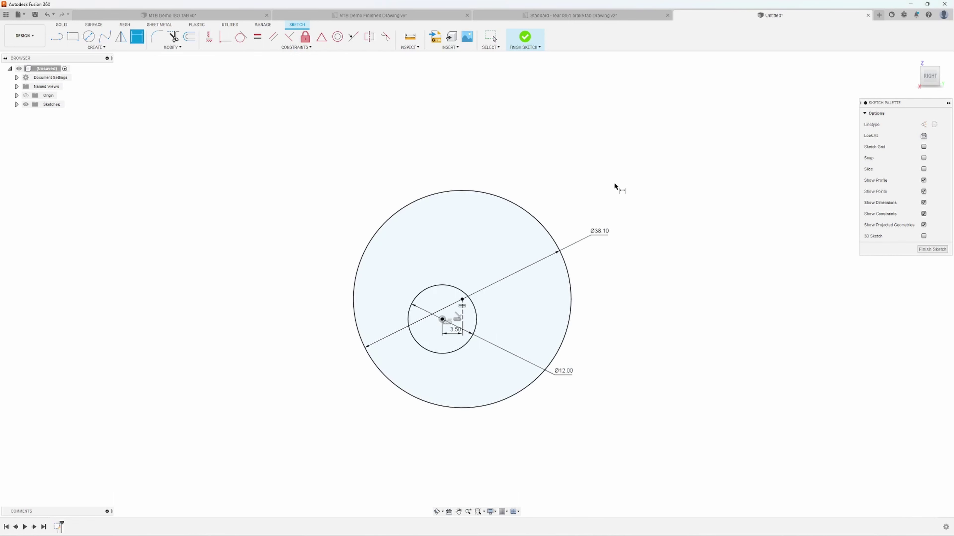
scroll(593, 203, "down", 1)
scroll(578, 221, "down", 2)
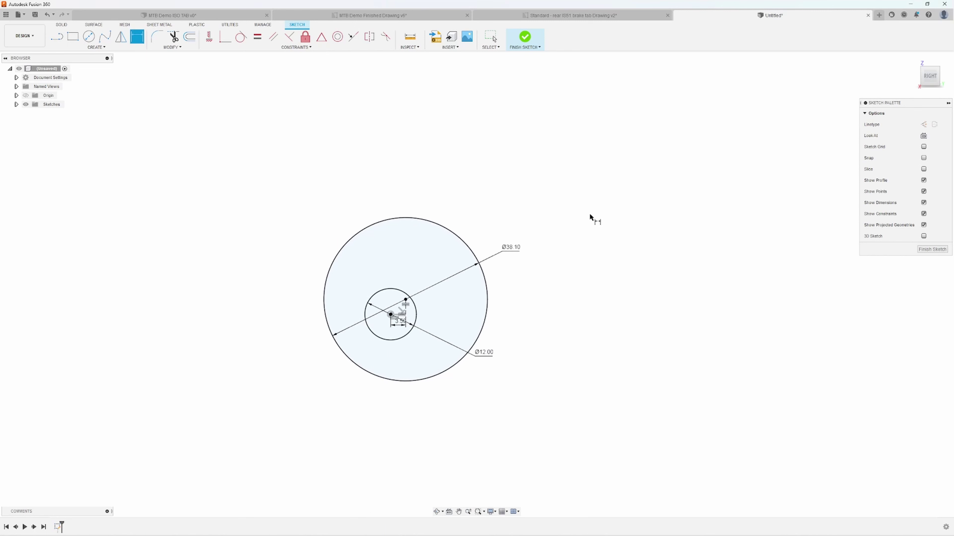
left_click(57, 37)
scroll(370, 303, "up", 2)
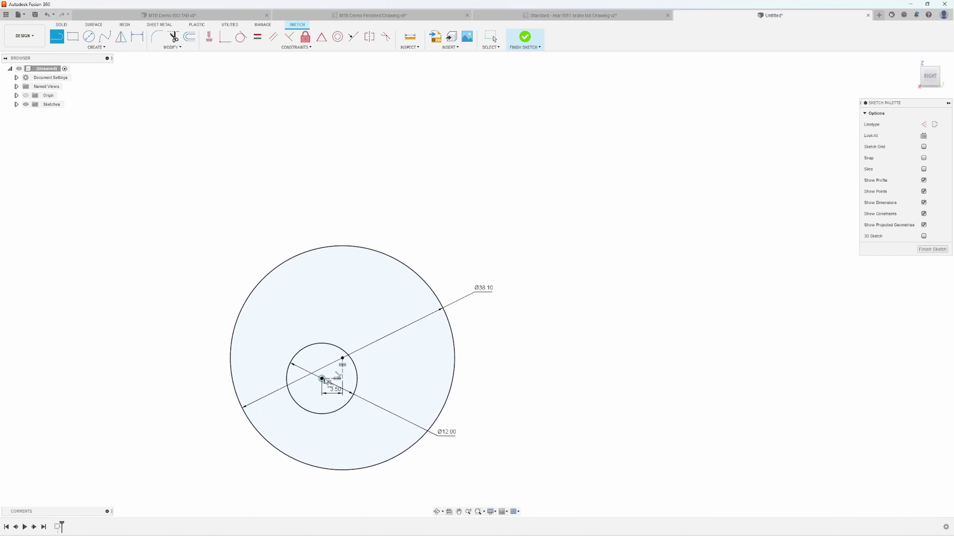
Examine the dropout and tube dimensions in Detail D of the finished frame drawing, and return to the new sketch
left_click(513, 18)
left_click(431, 19)
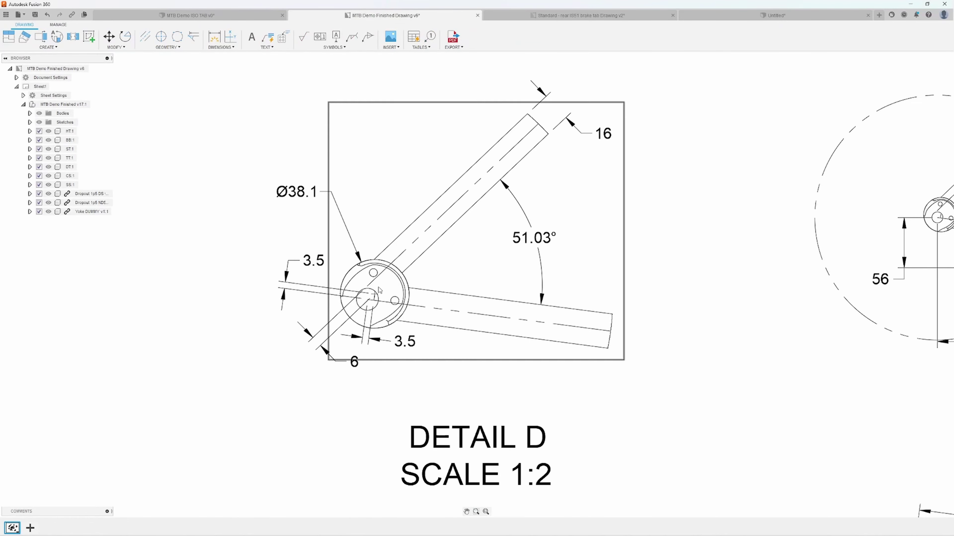
scroll(369, 286, "up", 4)
scroll(369, 286, "down", 2)
scroll(355, 344, "up", 1)
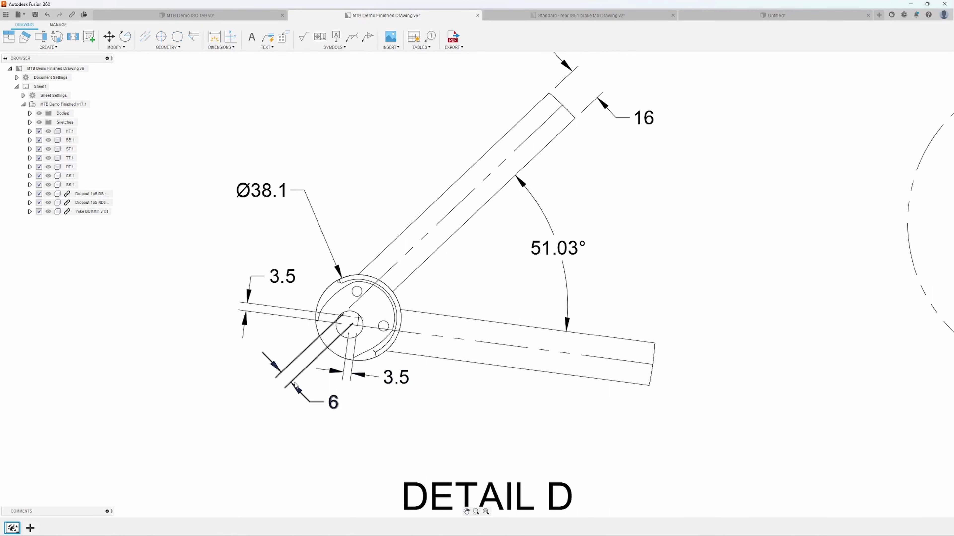
middle_click_drag(446, 280, 371, 323)
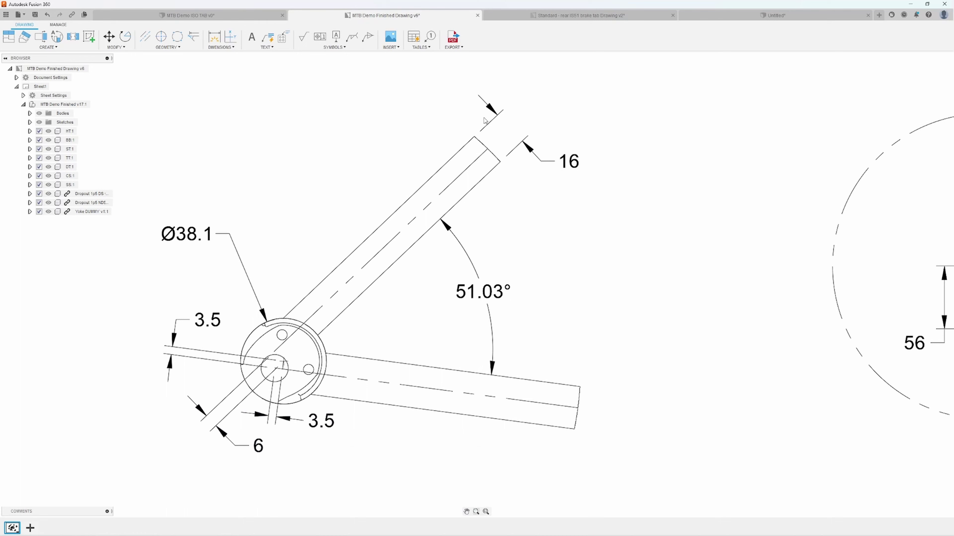
scroll(526, 194, "down", 2)
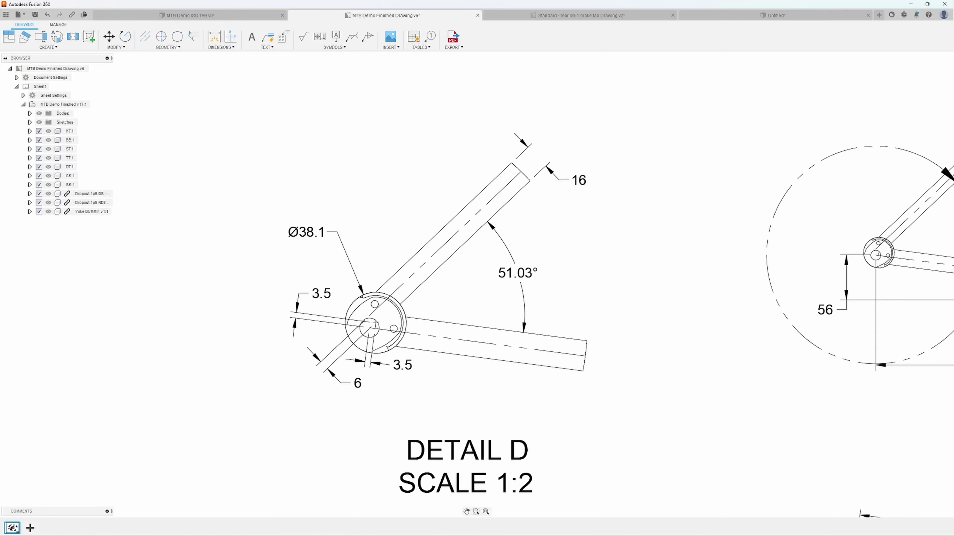
left_click(762, 17)
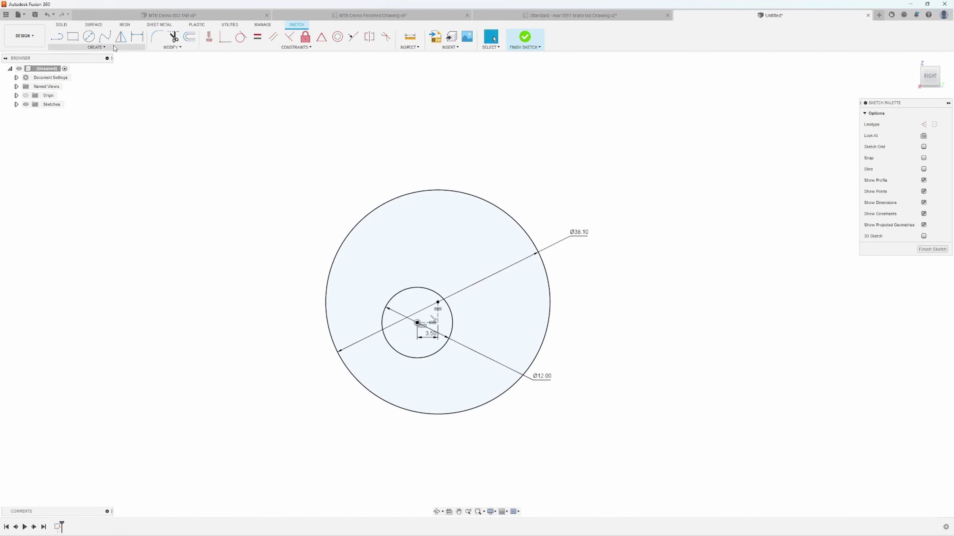
Draw a line about 30 mm long up and left from the 12 mm circle's centre, plus a perpendicular line rising right from its end
left_click(57, 37)
left_click(417, 322)
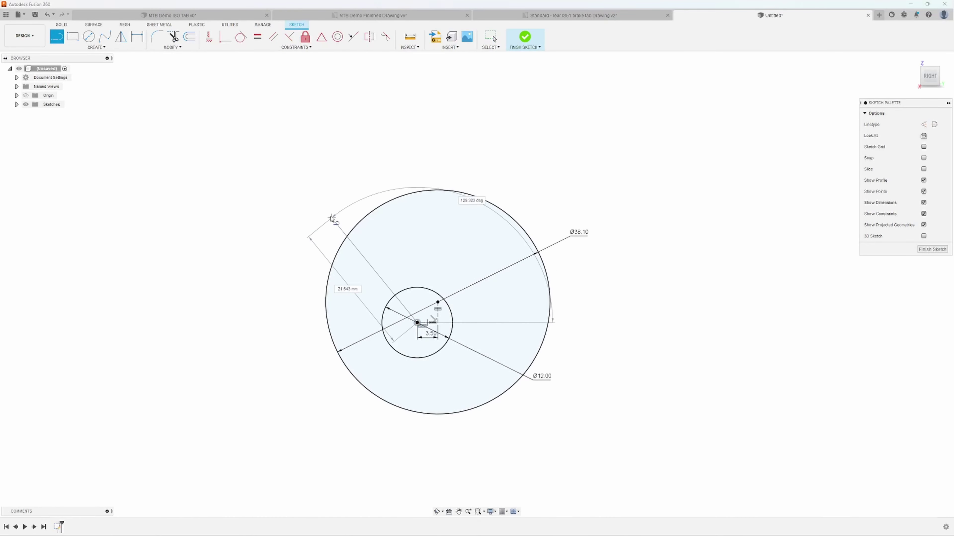
left_click(305, 184)
middle_click_drag(375, 140, 253, 362)
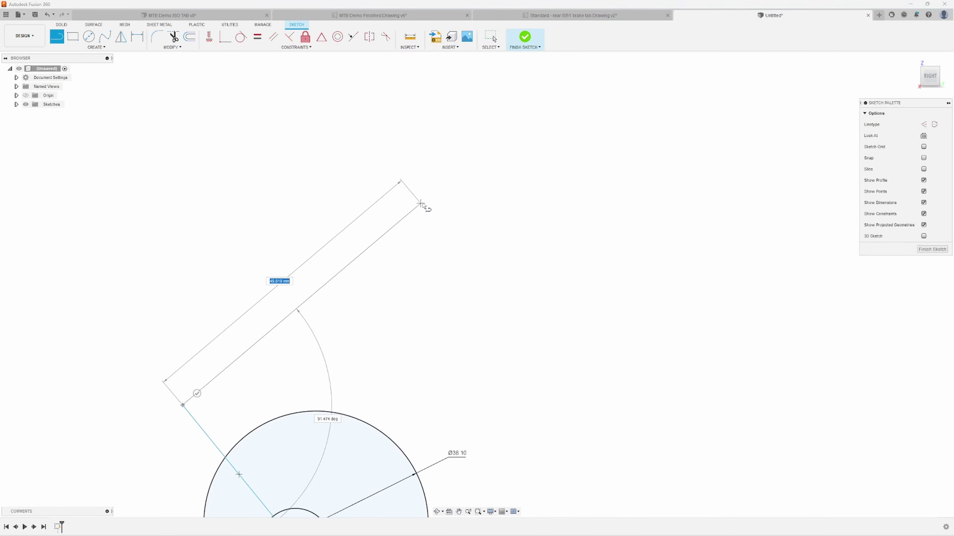
left_click(436, 205)
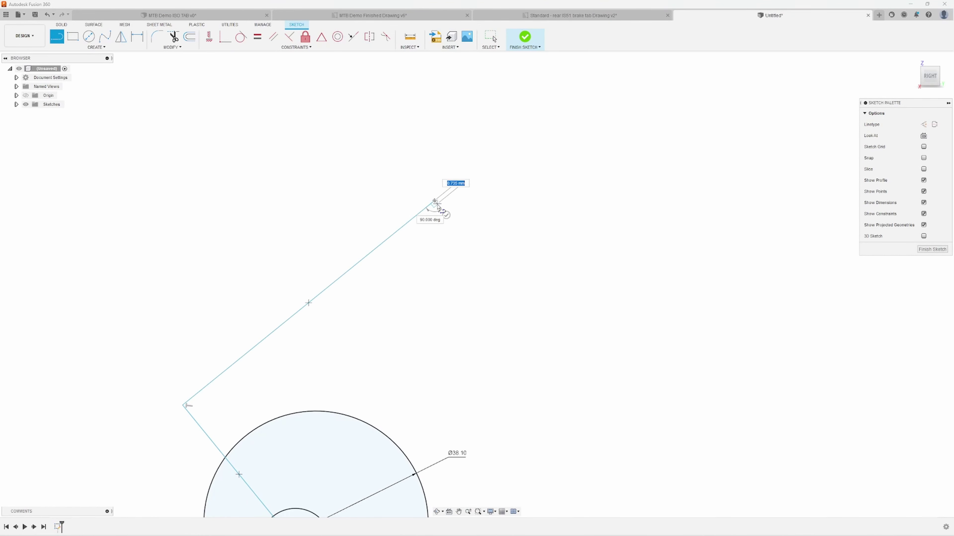
key("Escape")
scroll(471, 360, "down", 1)
mouse_move(471, 360)
middle_mouse_down()
mouse_move(513, 209)
mouse_move(533, 271)
mouse_move(515, 272)
middle_mouse_up()
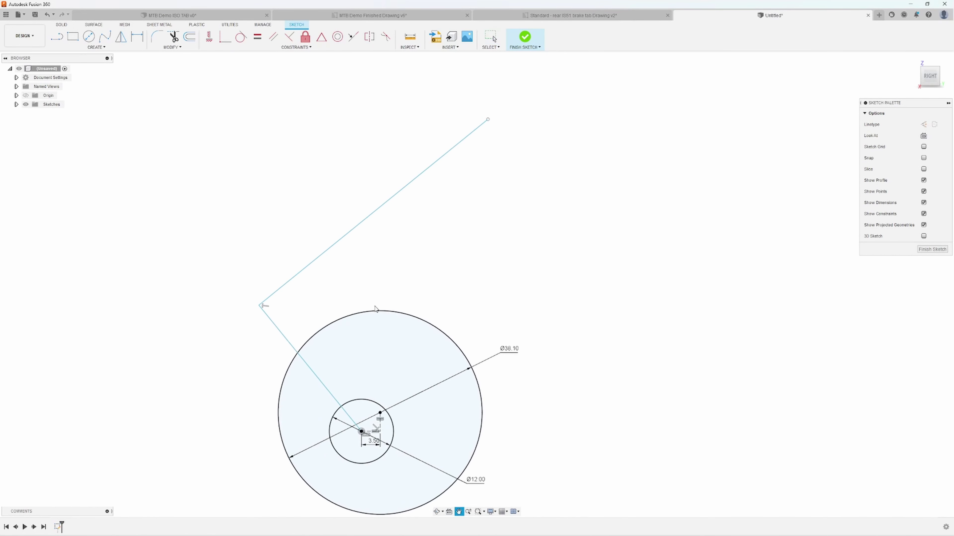
key("d")
left_click(300, 355)
left_click(274, 341)
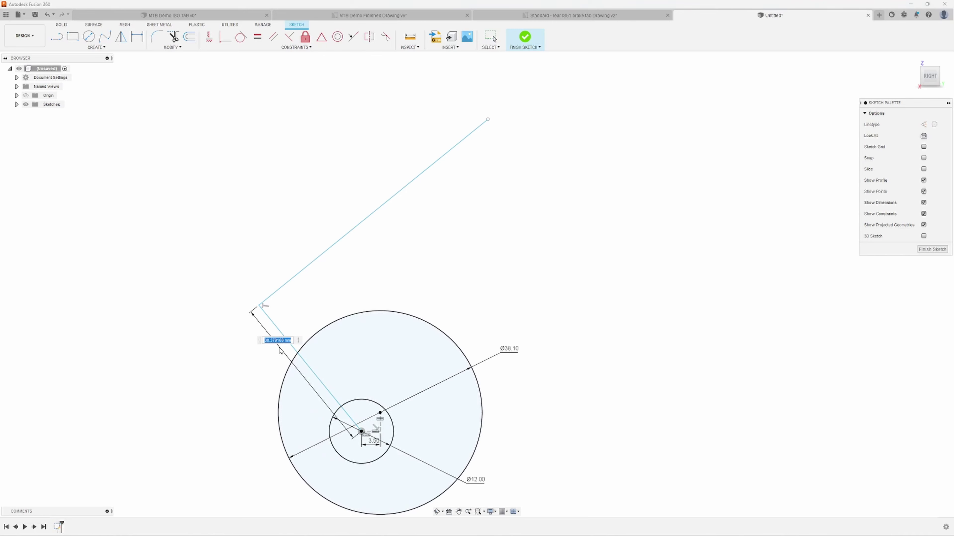
Consult the brake tab drawing and Detail D of the finished frame drawing, and delete the short line from the 12 mm circle's centre
left_click(623, 15)
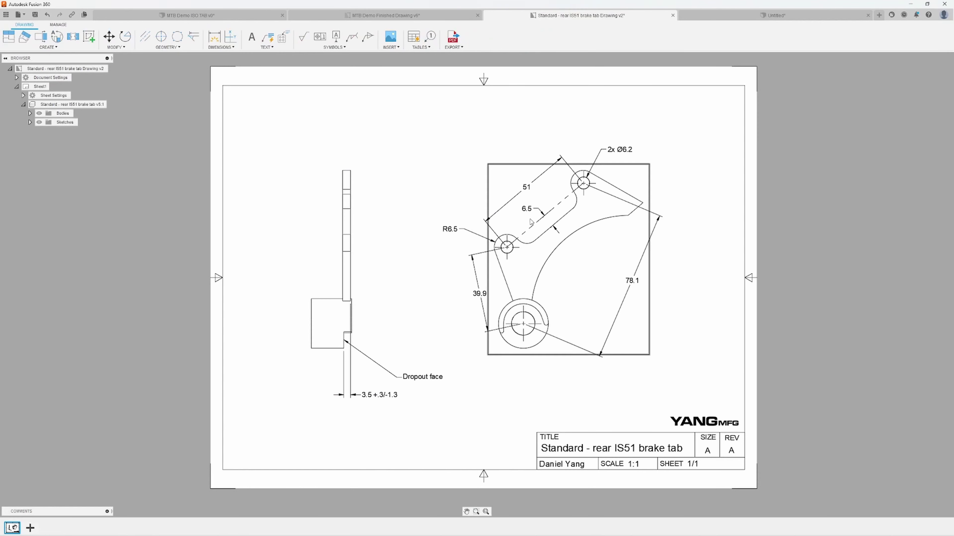
left_click(456, 16)
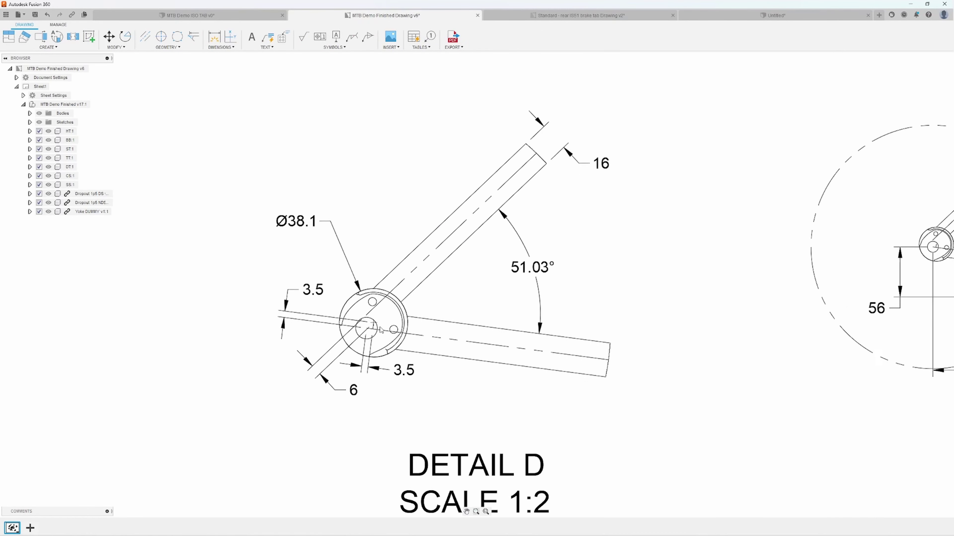
scroll(380, 330, "up", 4)
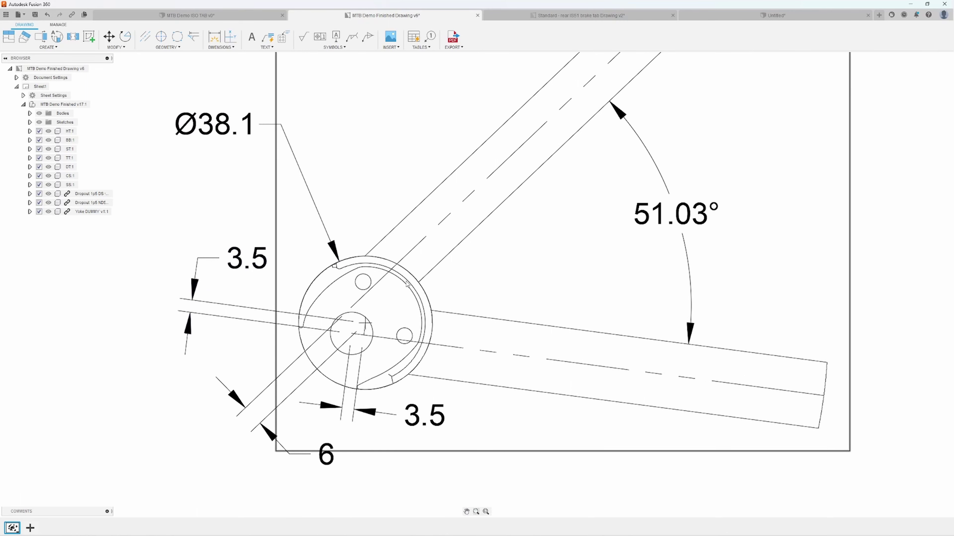
left_click(775, 14)
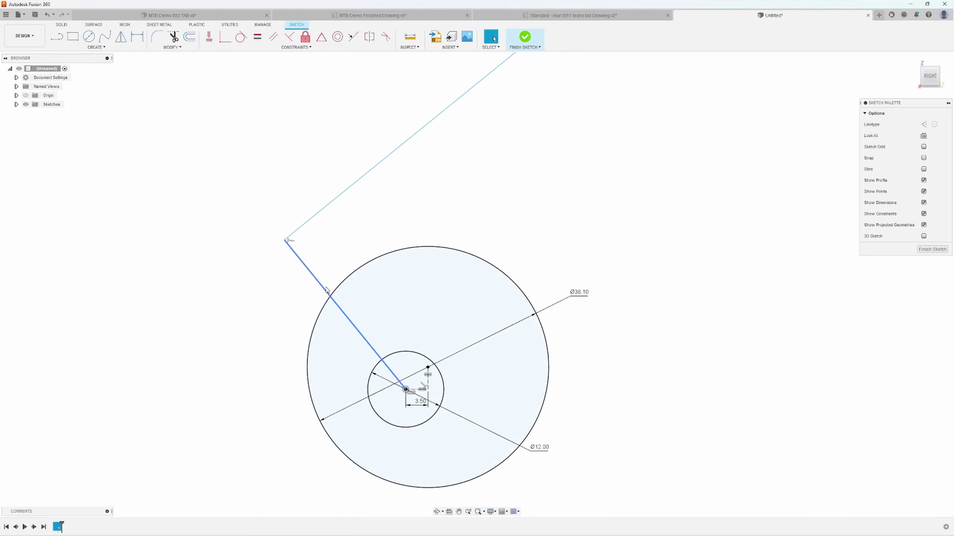
left_click(327, 292)
key("Delete")
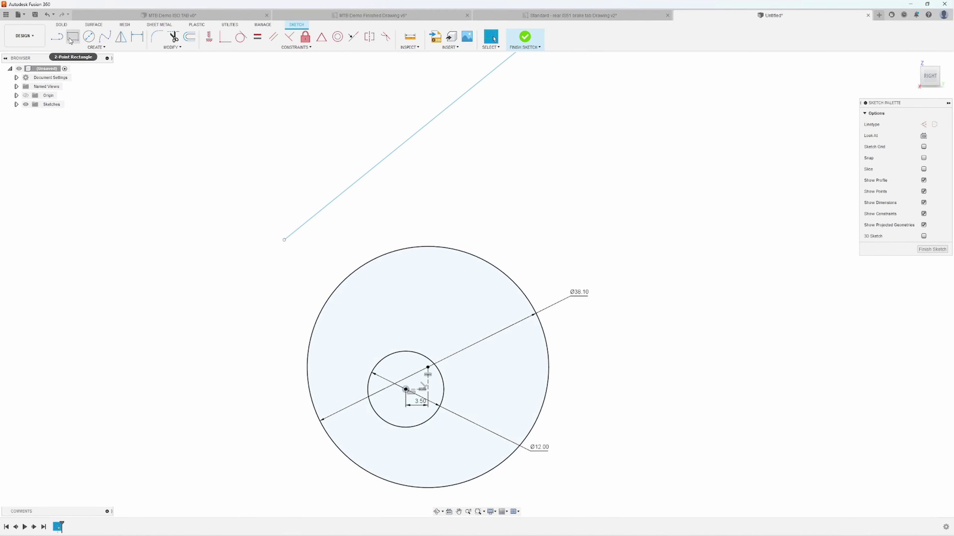
Draw a line from the 38.1 mm circle's centre to the long slanted line, and trim the stub beyond where they meet
left_click(56, 36)
left_click(427, 367)
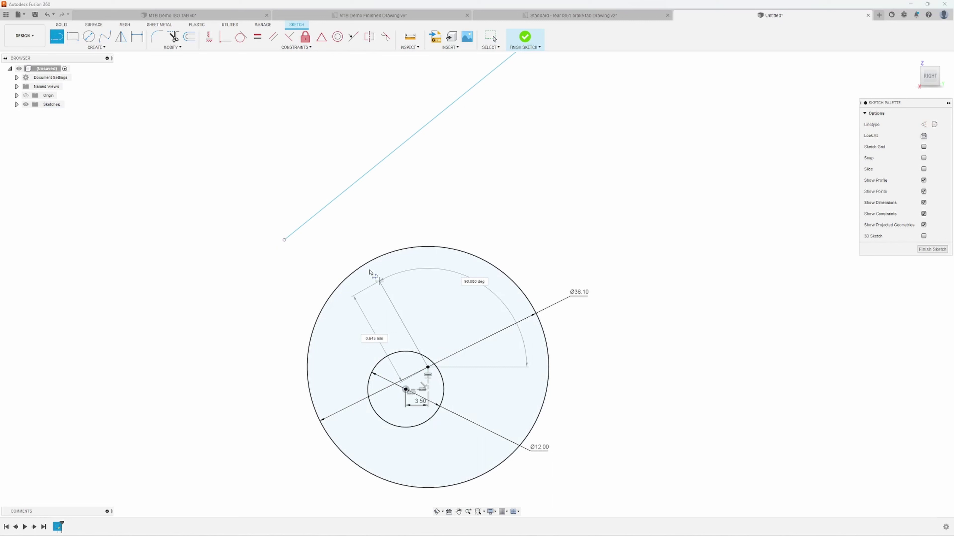
left_click(320, 212)
key("Escape")
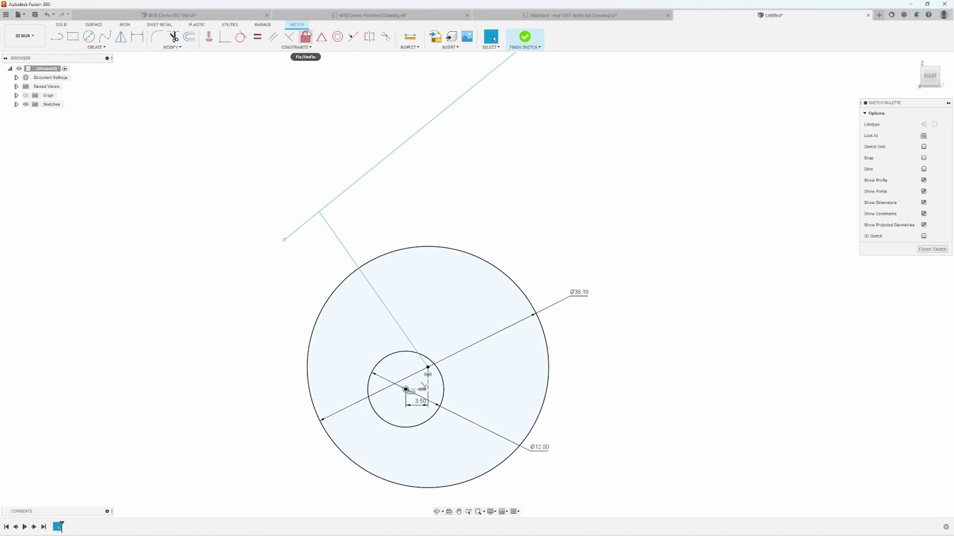
left_click(173, 36)
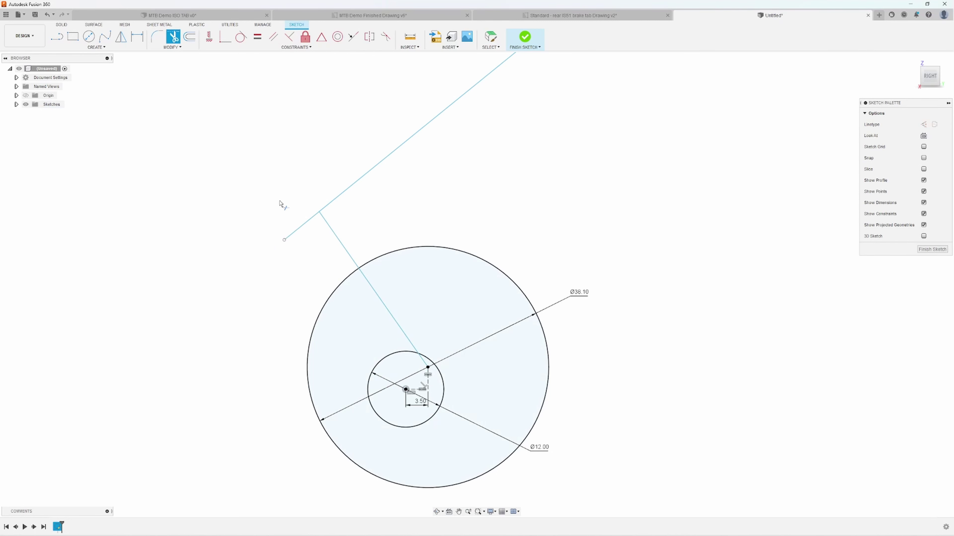
left_click(296, 222)
key("Escape")
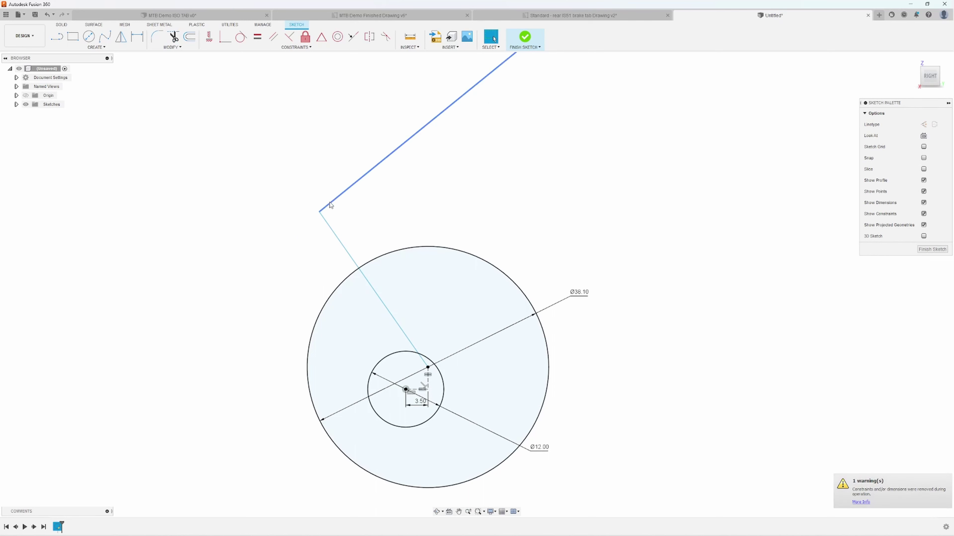
Constrain the new short line and the long slanted line to be perpendicular
left_click(289, 36)
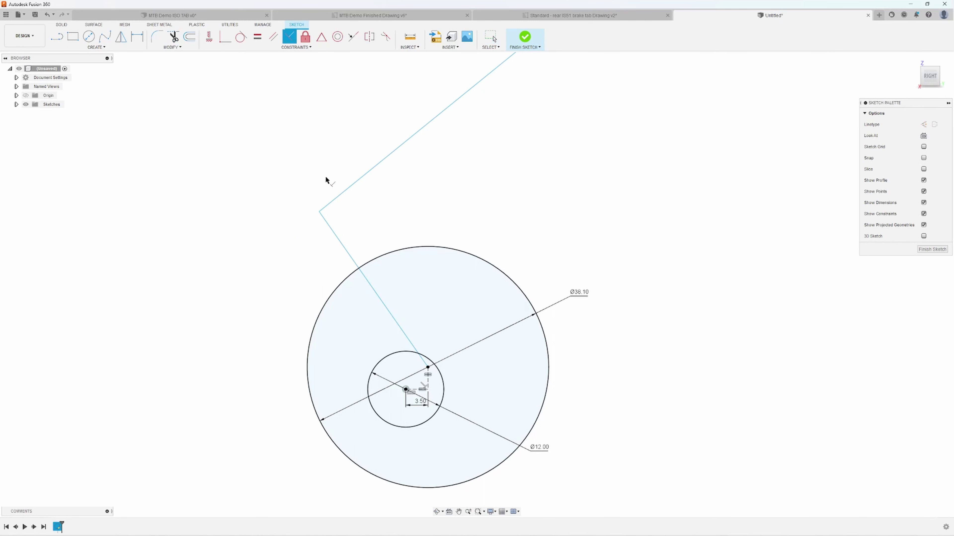
left_click(327, 222)
left_click(332, 202)
mouse_move(533, 221)
middle_mouse_down()
mouse_move(440, 282)
mouse_move(496, 241)
middle_mouse_up()
scroll(481, 266, "down", 2)
key("Escape")
Dimension the short line from the large circle's centre to 6 mm, and move the long line's free end to a steeper angle
key("d")
left_click(346, 319)
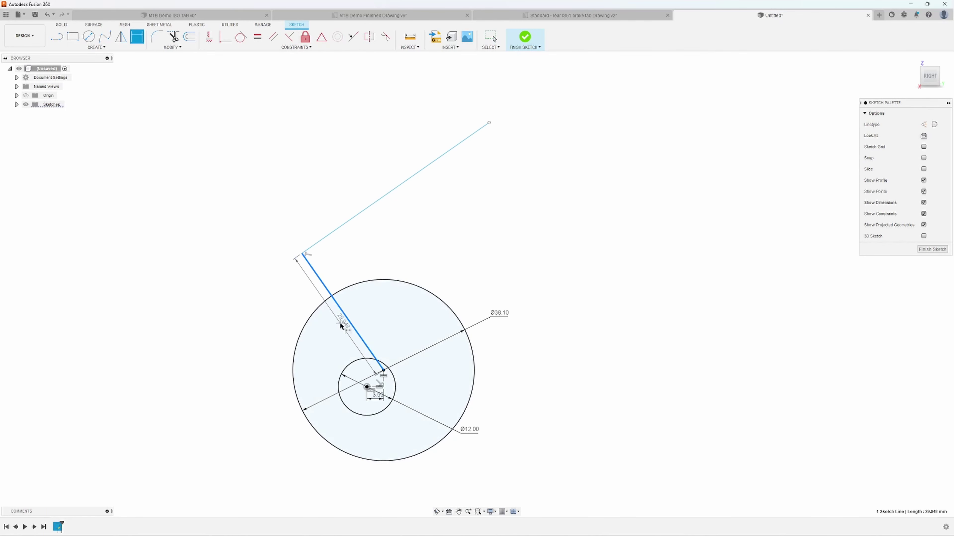
left_click(335, 327)
type("6")
key("Return")
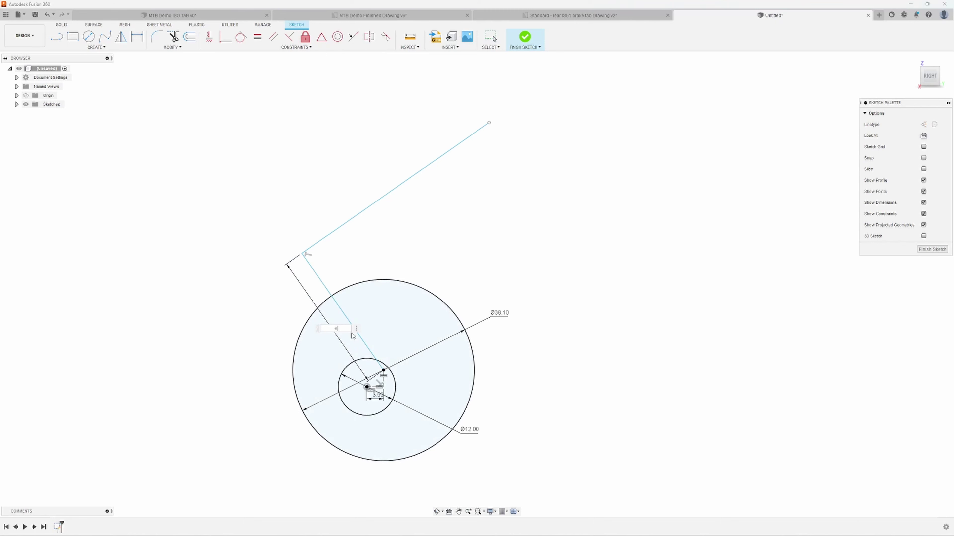
key("Escape")
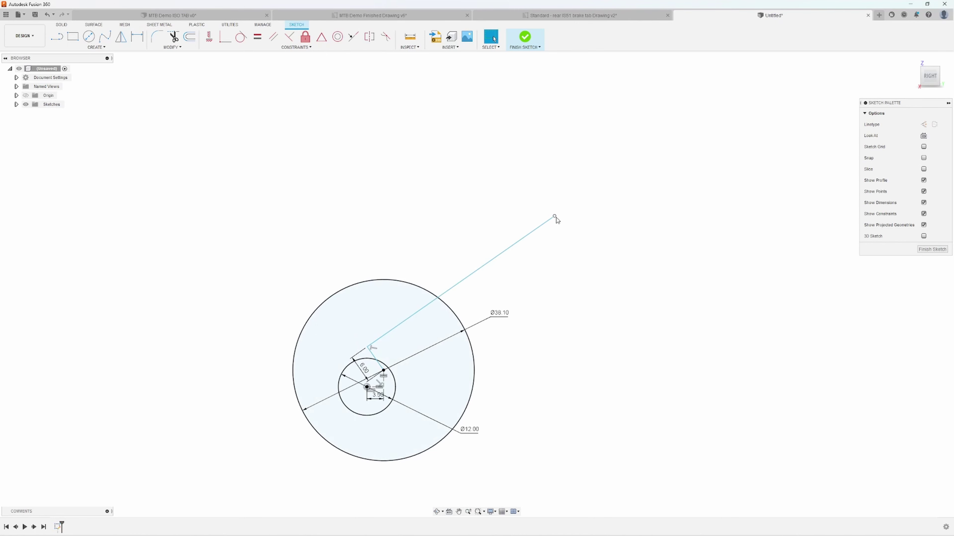
mouse_move(554, 217)
left_mouse_down()
mouse_move(574, 111)
mouse_move(602, 88)
left_mouse_up()
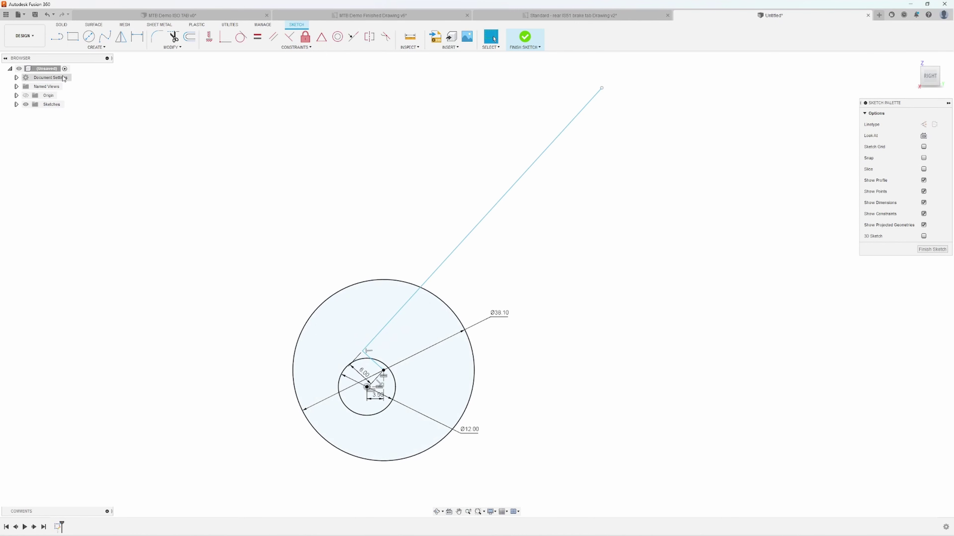
Sketch a horizontal construction line about 74 mm long from the 12 mm circle's centre toward the right
key("l")
left_click(367, 386)
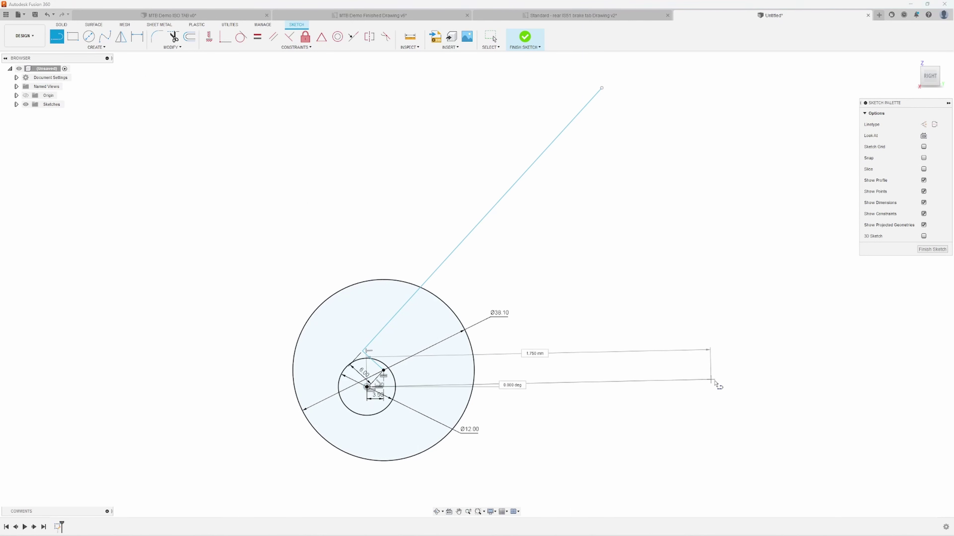
left_click(718, 387)
key("Escape")
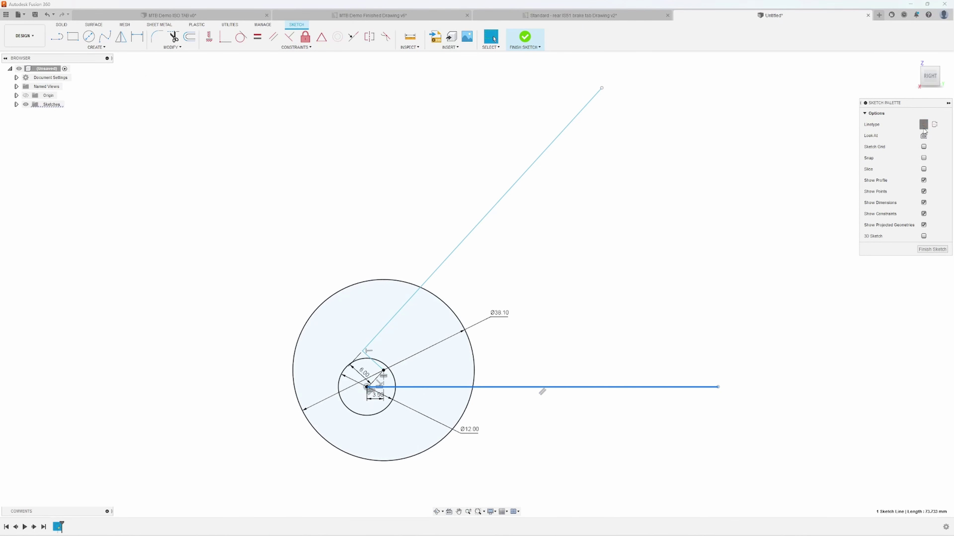
left_click(923, 124)
Dimension the angle between the long slanted line and the horizontal construction line to 51 degrees
left_click(488, 213)
key("d")
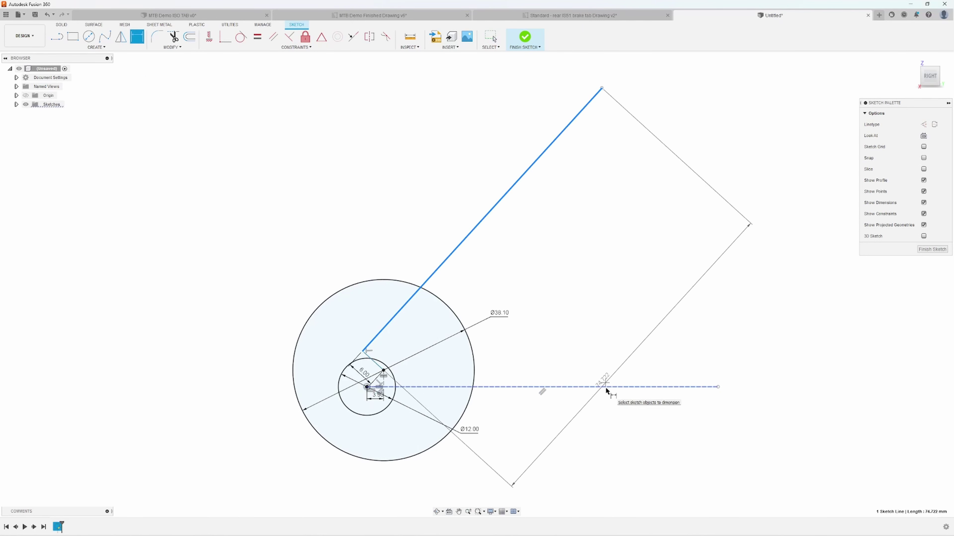
left_click(606, 388)
left_click(601, 334)
type("51")
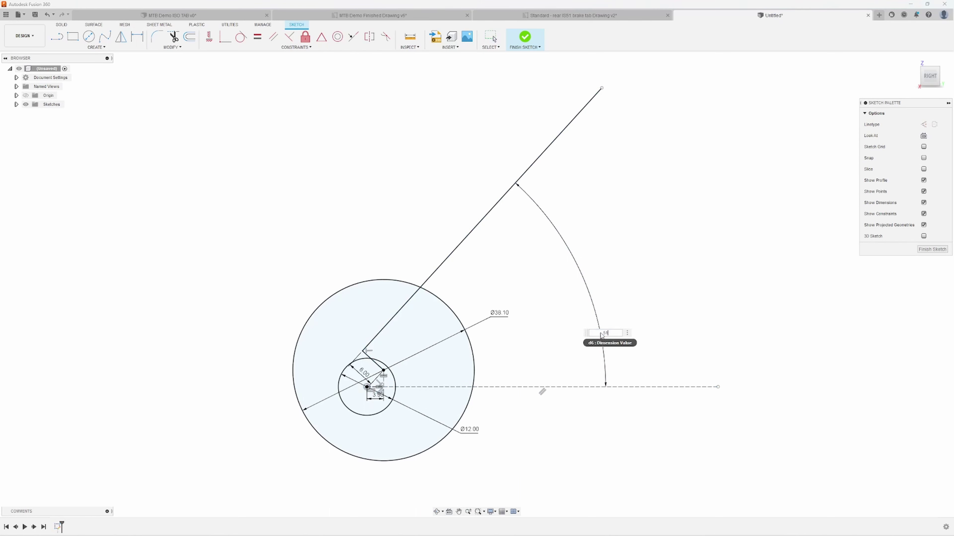
key("Return")
key("Escape")
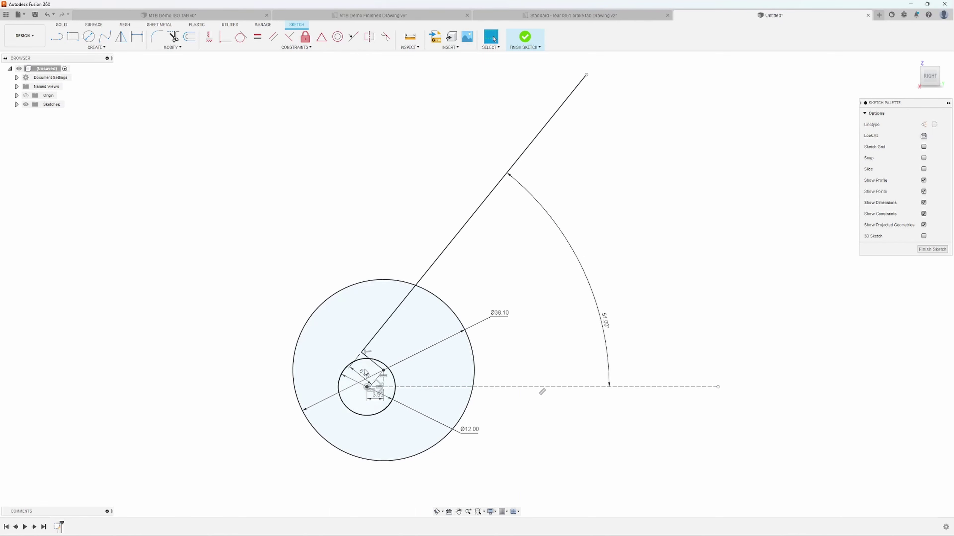
Convert the long slanted line and its perpendicular 6 mm line to construction geometry
left_click(373, 361)
left_click(373, 338, "shift")
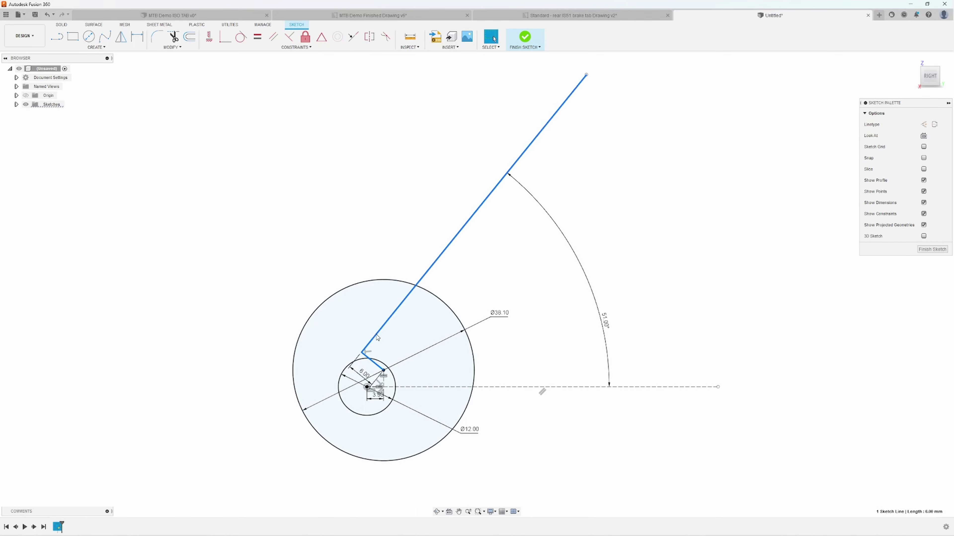
left_click(924, 124)
left_click(713, 165)
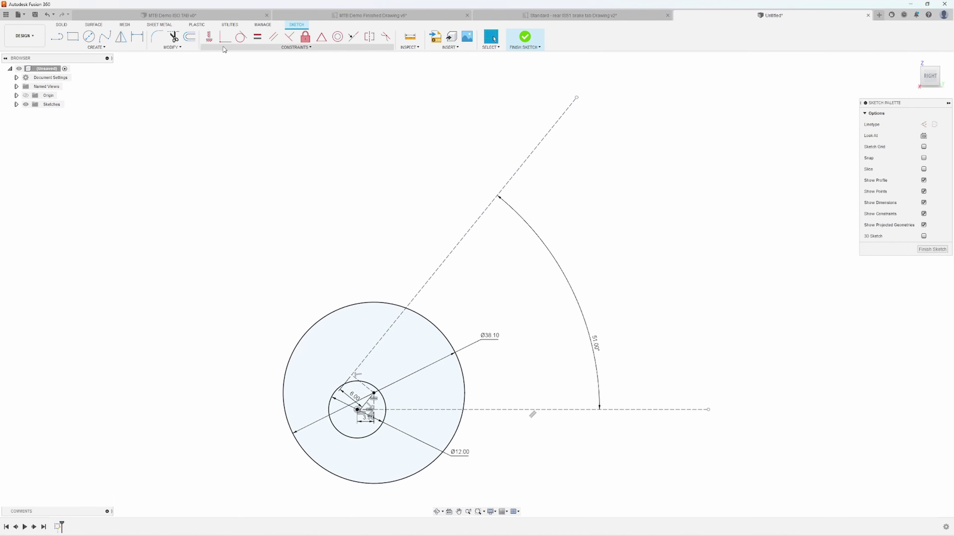
Offset only the long slanted construction line by 16/2 mm, without chain selection, on the side away from the horizontal line
left_click(189, 38)
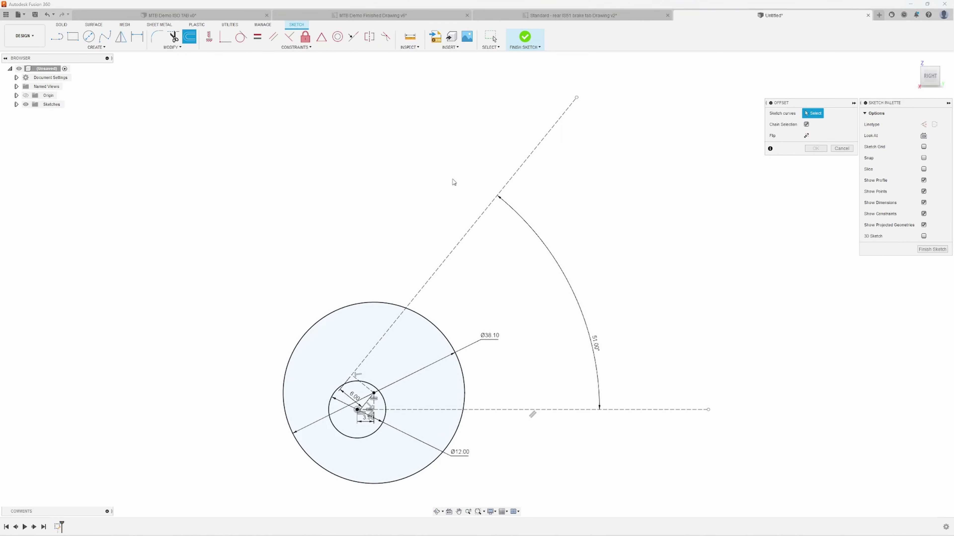
left_click(474, 221)
left_click_drag(479, 228, 442, 191)
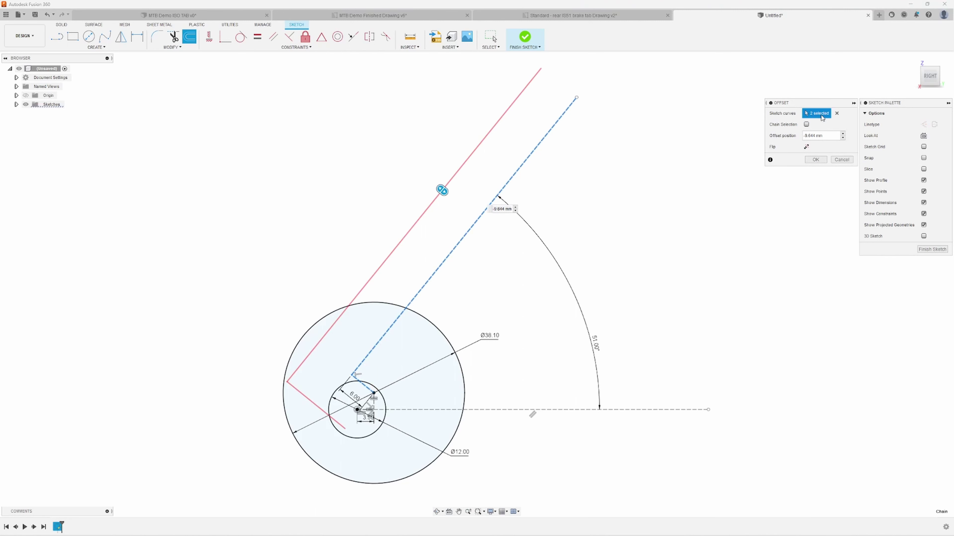
left_click(836, 114)
left_click(466, 235)
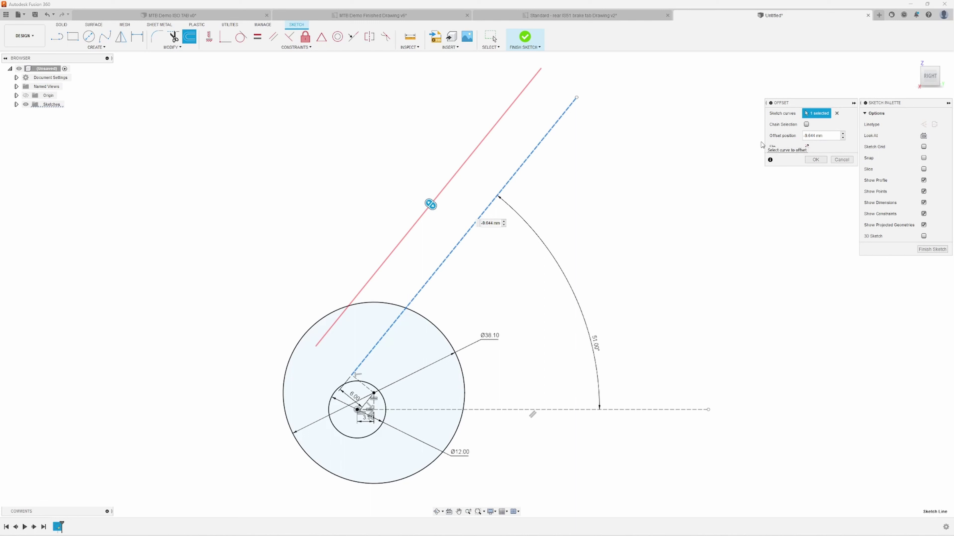
key("BackSpace")
key("BackSpace")
key("BackSpace")
key("BackSpace")
key("BackSpace")
key("BackSpace")
key("BackSpace")
key("BackSpace")
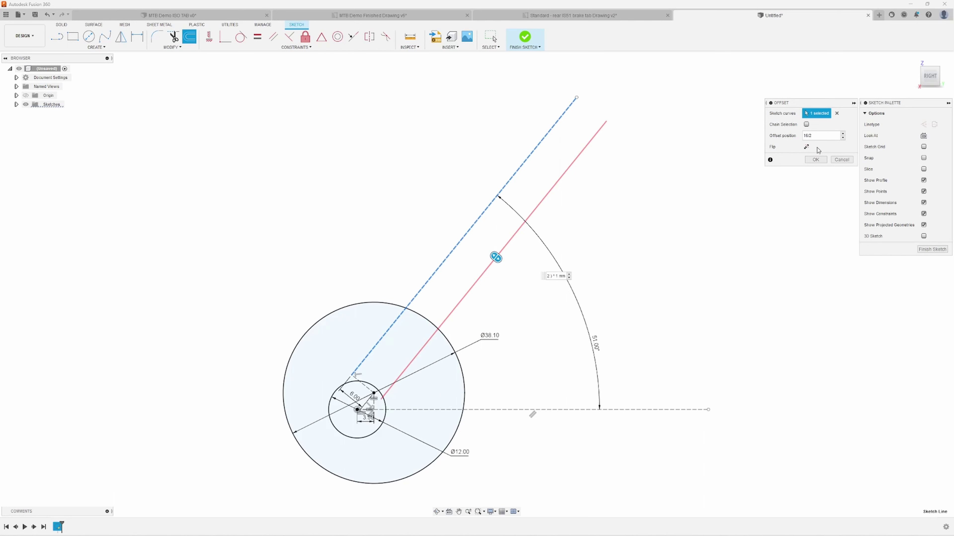
left_click(807, 148)
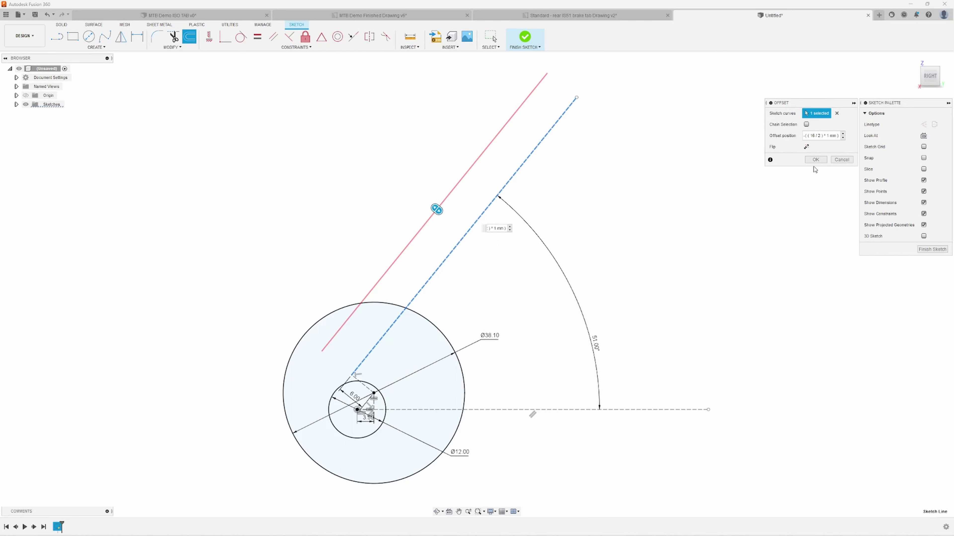
left_click(816, 159)
scroll(739, 236, "down", 3)
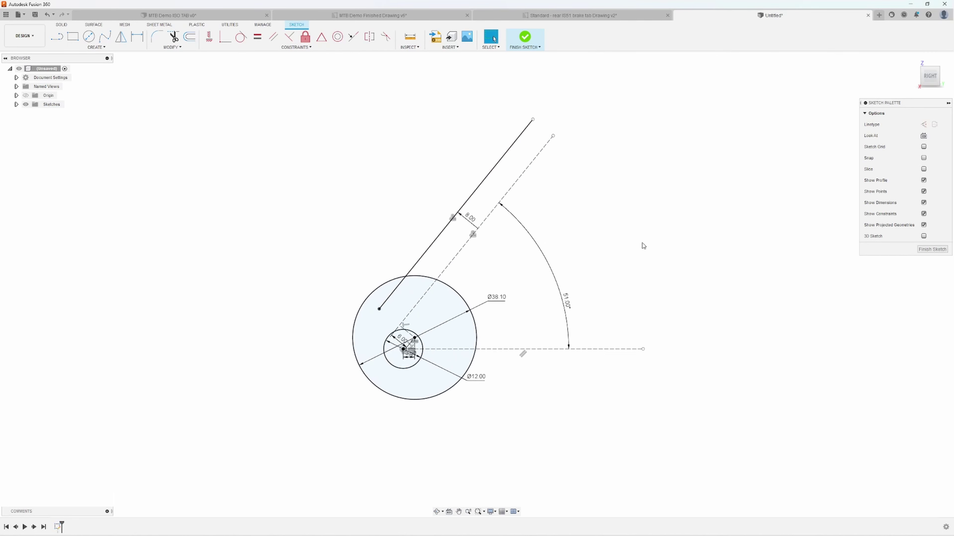
Compare the sketched tube edge with the tubes in Detail D of the finished frame drawing, and return to the sketch
scroll(597, 256, "up", 2)
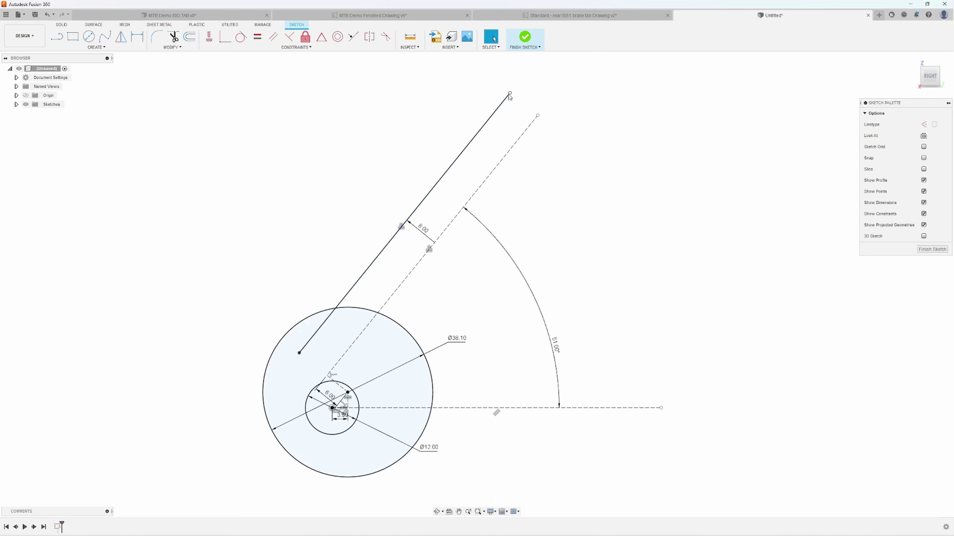
left_click_drag(545, 64, 545, 78)
mouse_move(511, 158)
middle_mouse_down()
mouse_move(462, 186)
mouse_move(445, 152)
middle_mouse_up()
scroll(462, 187, "down", 2)
left_click(417, 16)
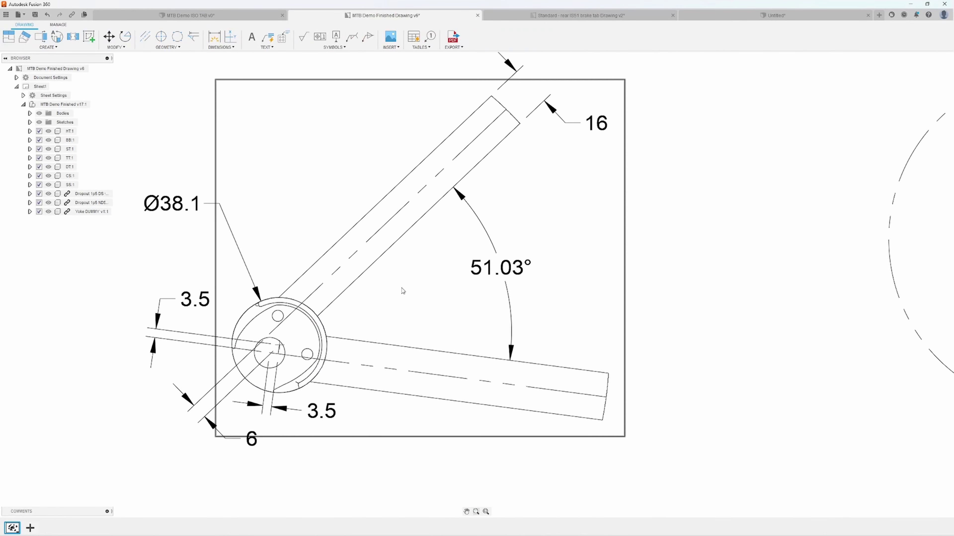
scroll(465, 299, "up", 1)
middle_click_drag(725, 315, 751, 316)
left_click(748, 16)
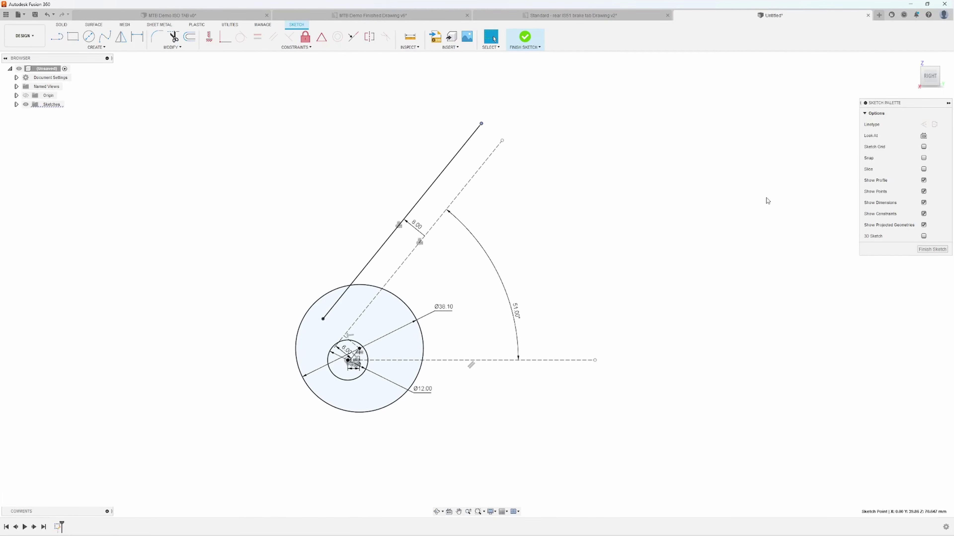
Finish the sketch and rename it "dropout geo"
left_click(932, 249)
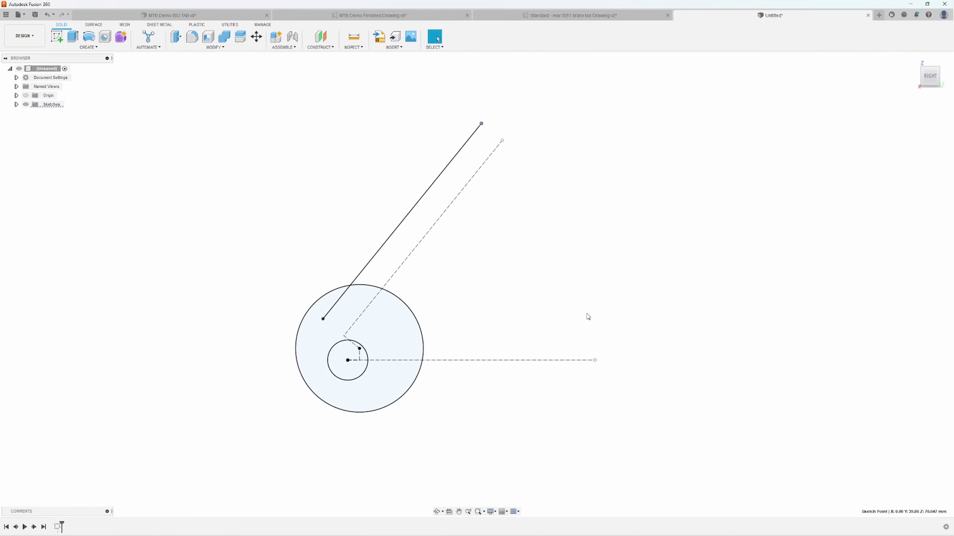
left_click(16, 105)
double_click(58, 114)
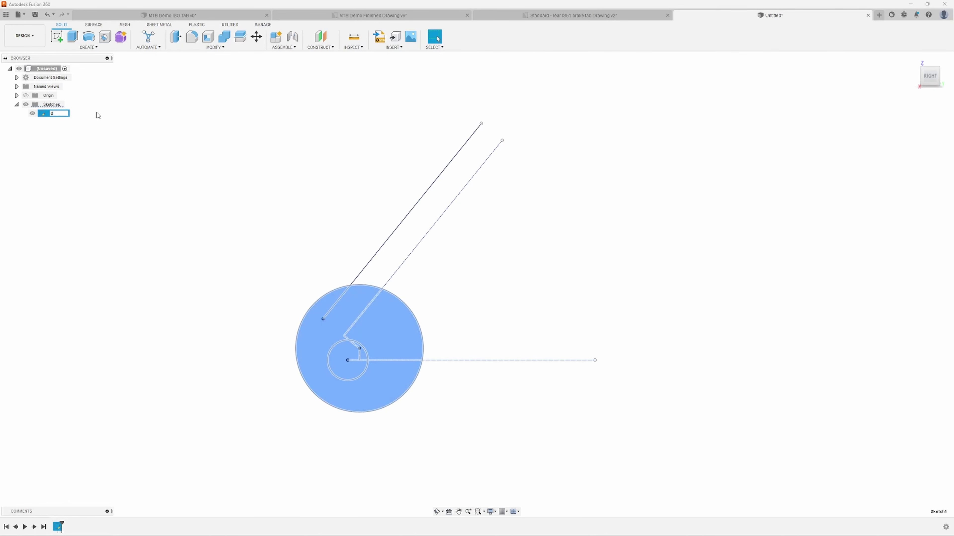
key("Return")
left_click(364, 193)
Start a new sketch on the same vertical plane as the dropout geometry
scroll(367, 196, "down", 2)
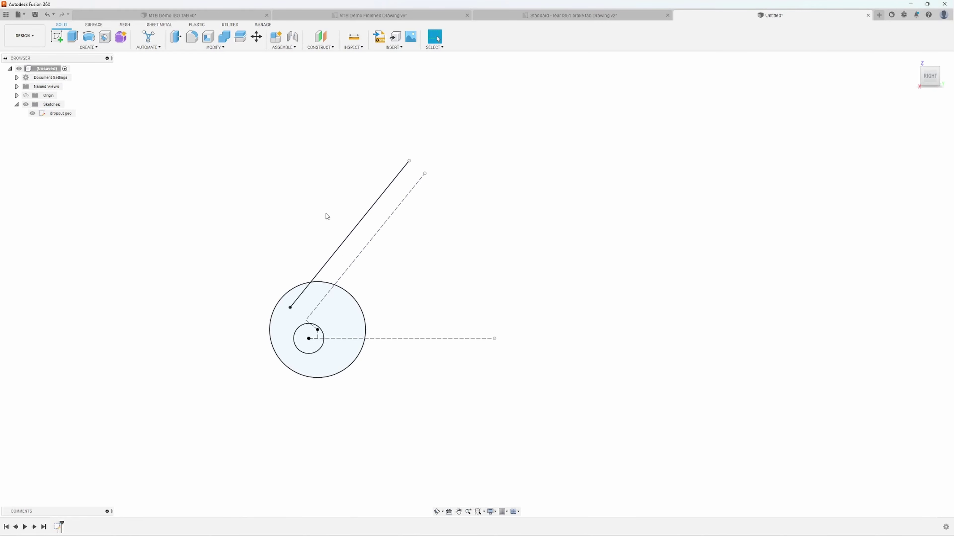
left_click(57, 37)
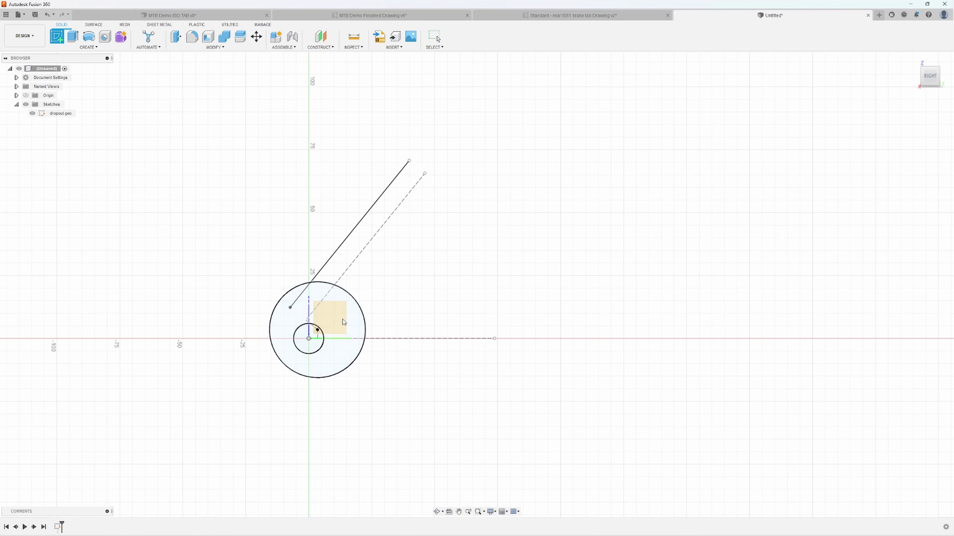
left_click(342, 319)
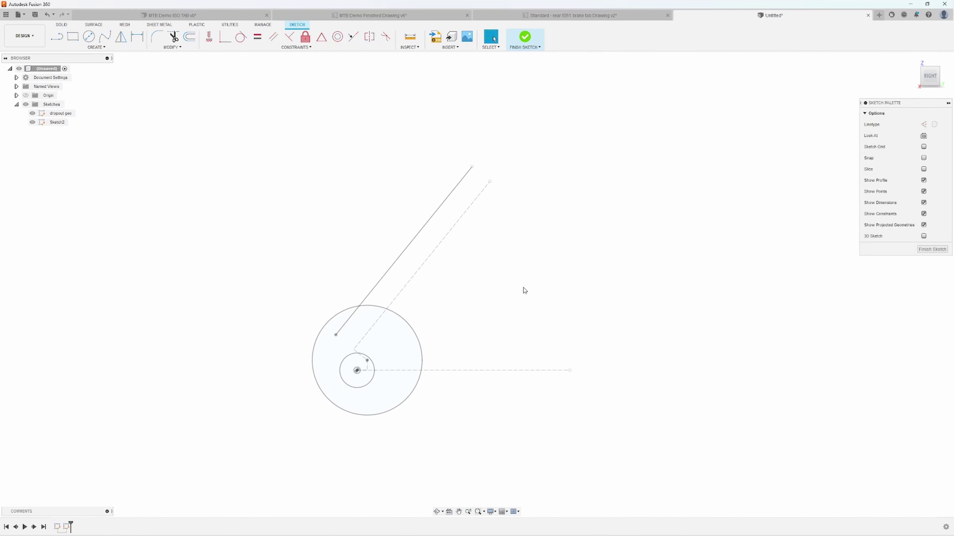
Project the large dropout circle and the solid slanted tube-edge line into the new sketch
mouse_move(350, 264)
middle_mouse_down()
mouse_move(271, 274)
mouse_move(273, 254)
middle_mouse_up()
scroll(276, 277, "up", 3)
scroll(274, 256, "down", 2)
left_click(285, 295)
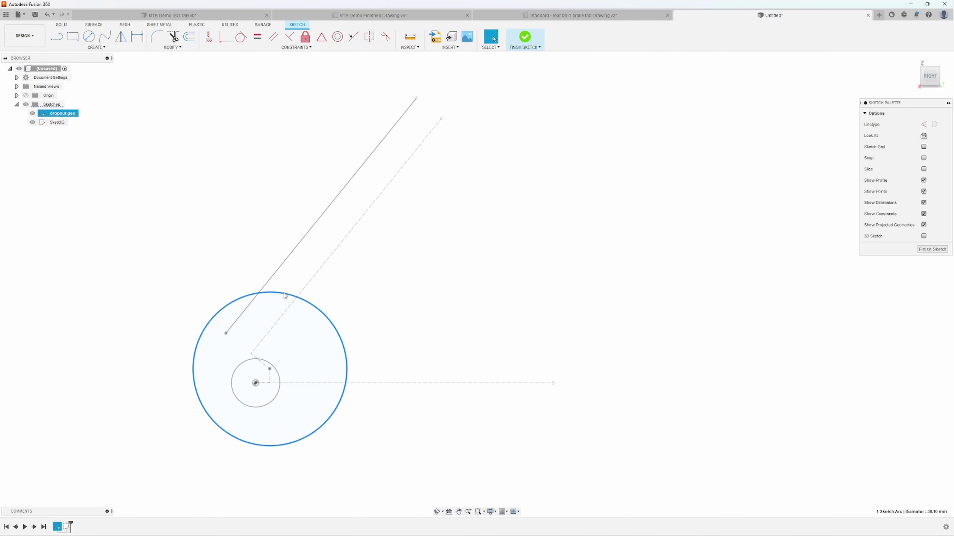
key("p")
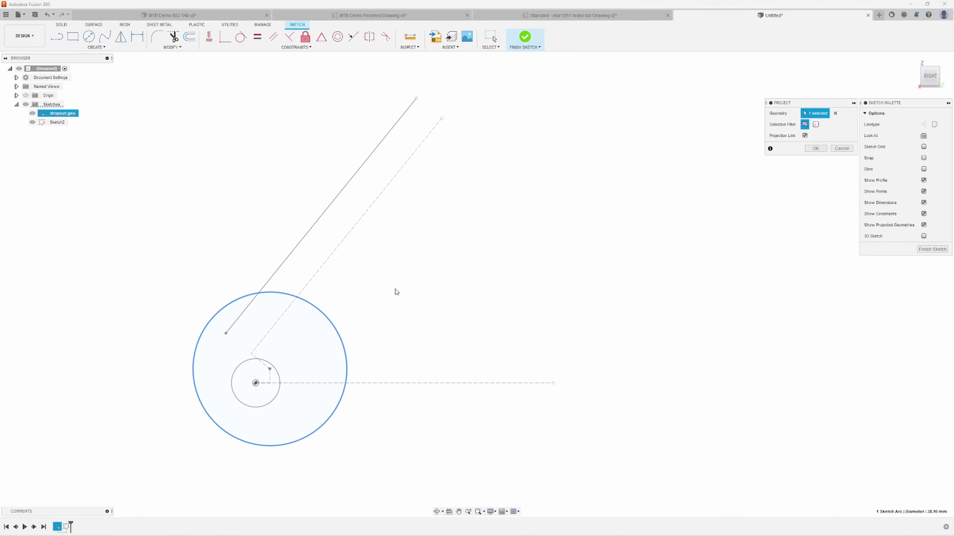
key("Return")
middle_click_drag(433, 277, 426, 306)
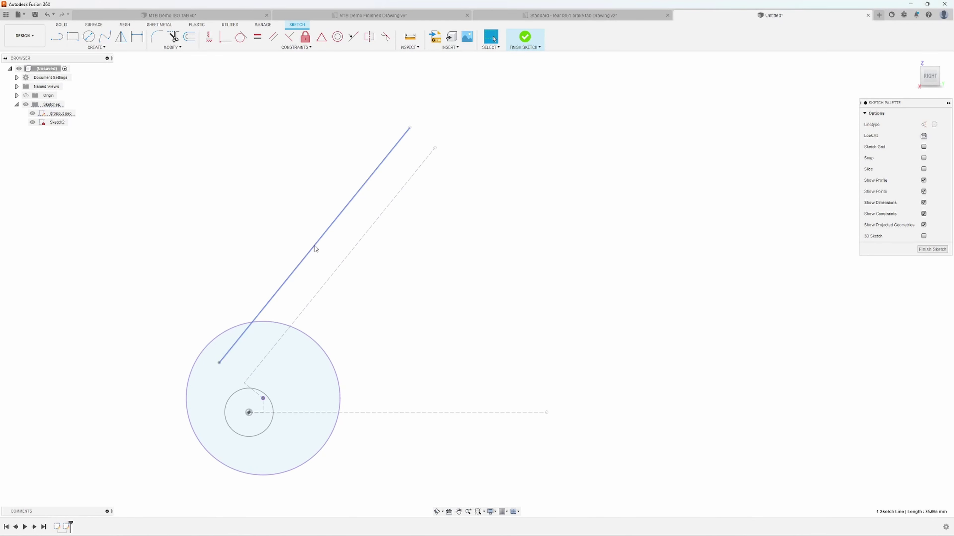
left_click(309, 251)
key("p")
key("Return")
Leave the new sketch, edit "dropout geo" to stretch the slanted tube lines much farther up along their direction, and finish it
middle_click_drag(449, 260, 494, 270)
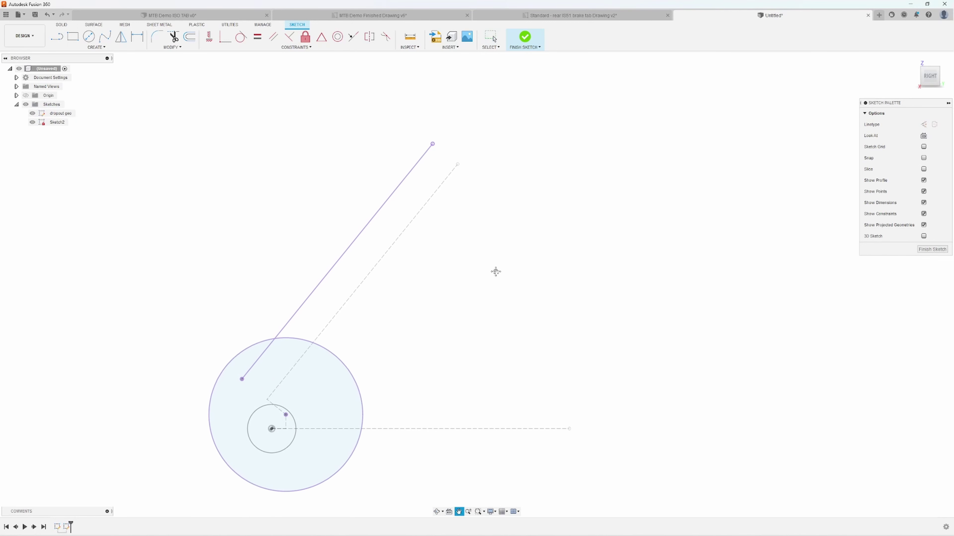
scroll(479, 249, "down", 2)
scroll(477, 265, "down", 1)
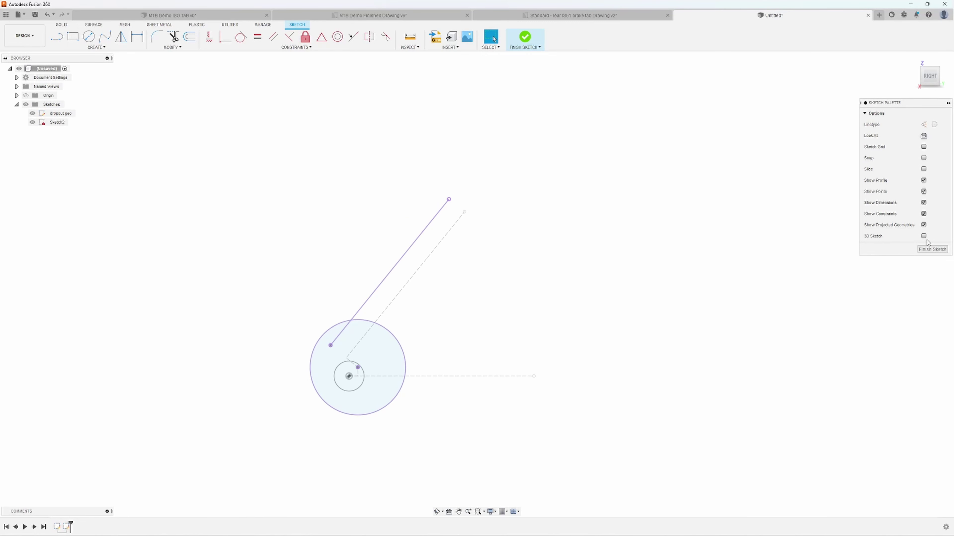
left_click(932, 249)
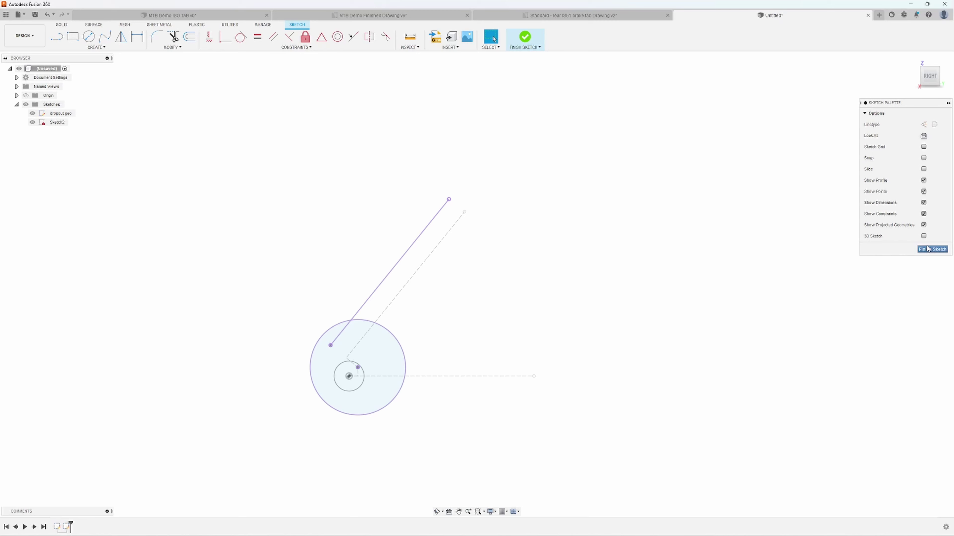
right_click(59, 117)
left_click(78, 139)
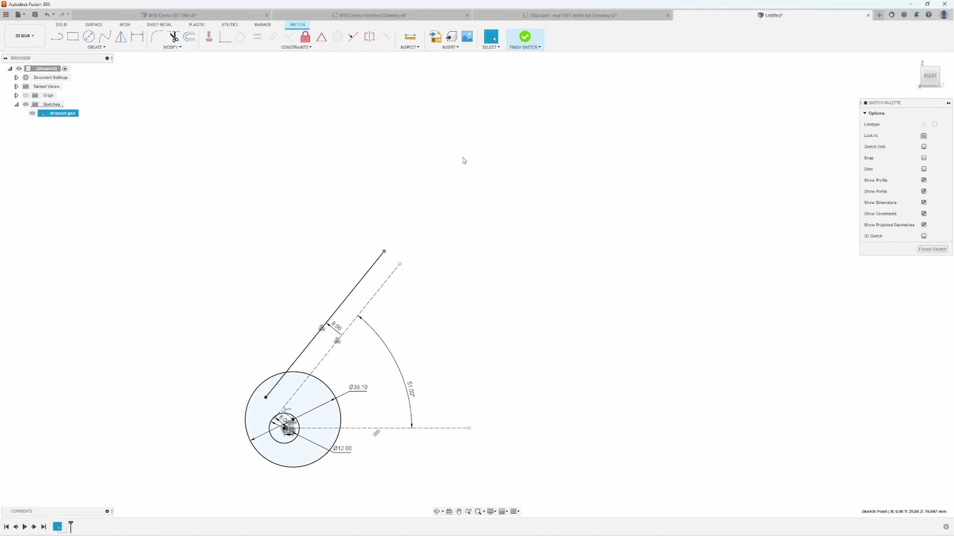
left_click_drag(400, 265, 645, 85)
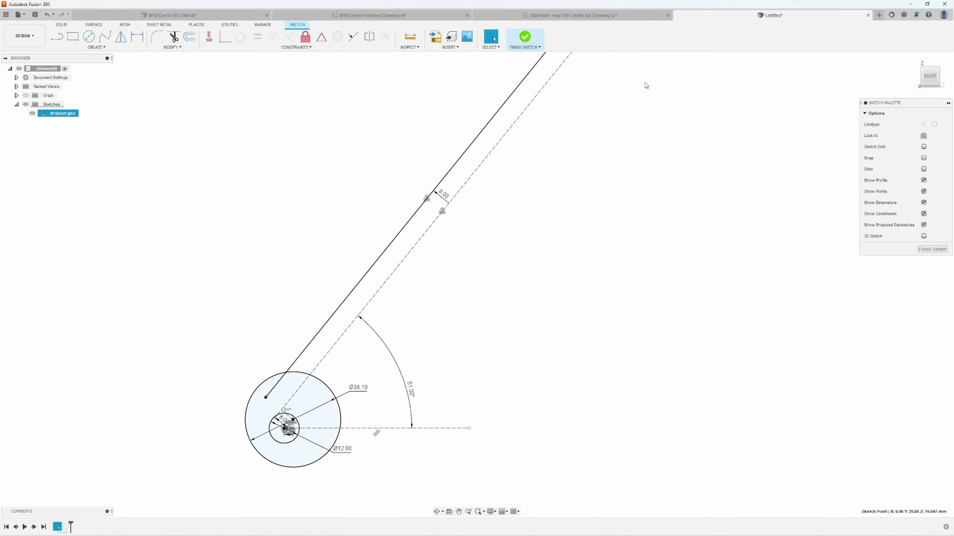
scroll(610, 147, "down", 3)
middle_click_drag(611, 147, 578, 178)
scroll(562, 226, "down", 1)
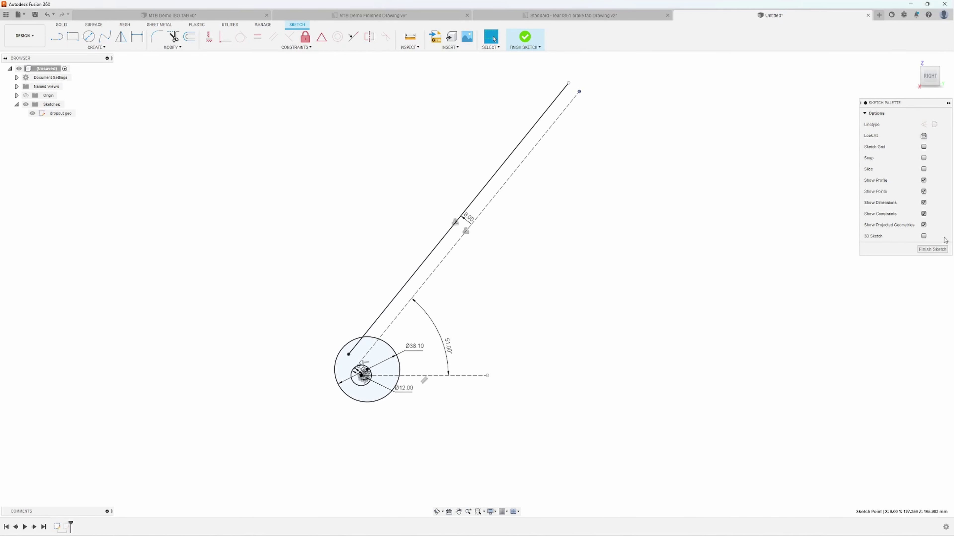
left_click(932, 249)
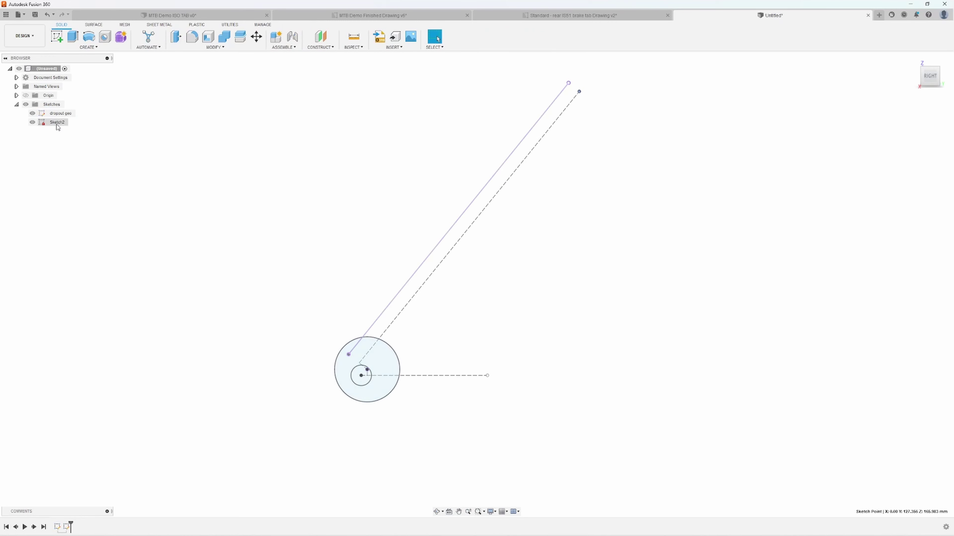
Reopen the second sketch and draw two separate circles beside the tube edge, above the dropout, the lower one about 12 mm in diameter
right_click(55, 123)
left_click(77, 149)
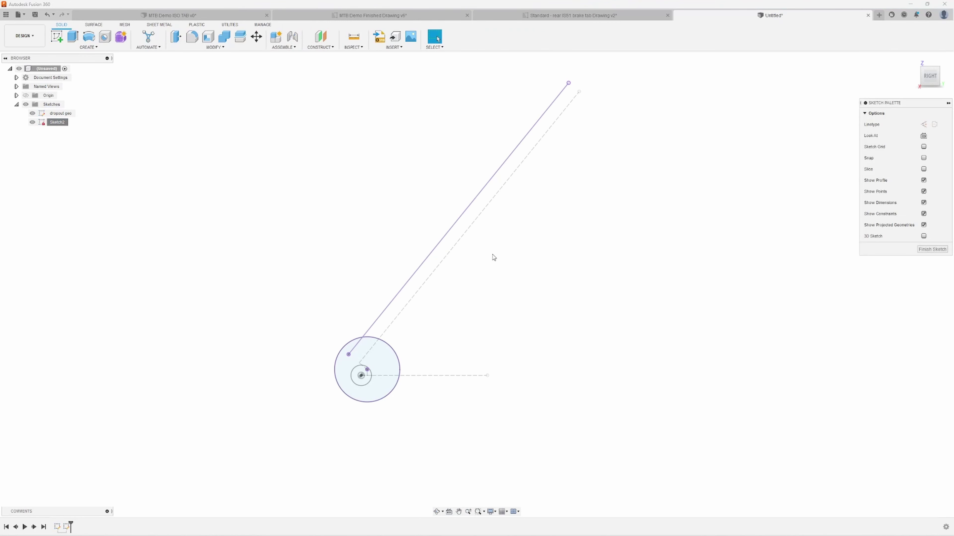
scroll(470, 273, "up", 2)
mouse_move(453, 286)
middle_mouse_down()
mouse_move(451, 322)
mouse_move(492, 281)
middle_mouse_up()
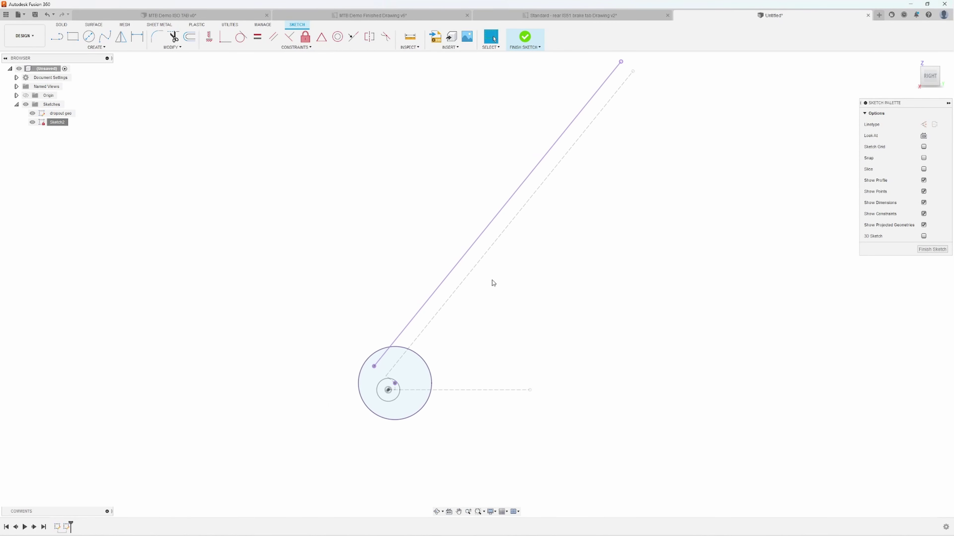
scroll(378, 337, "up", 2)
middle_click_drag(357, 338, 331, 316)
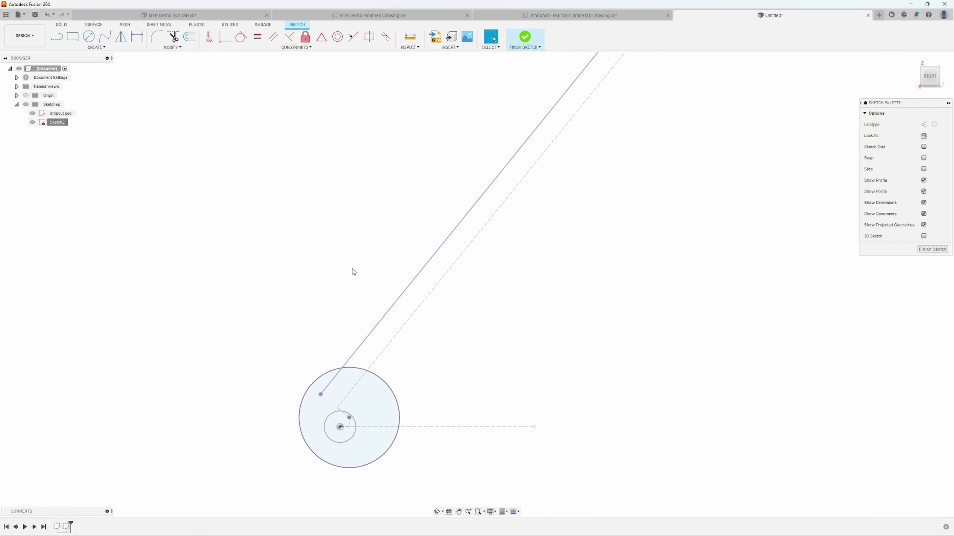
key("c")
left_click(333, 230)
left_click(350, 225)
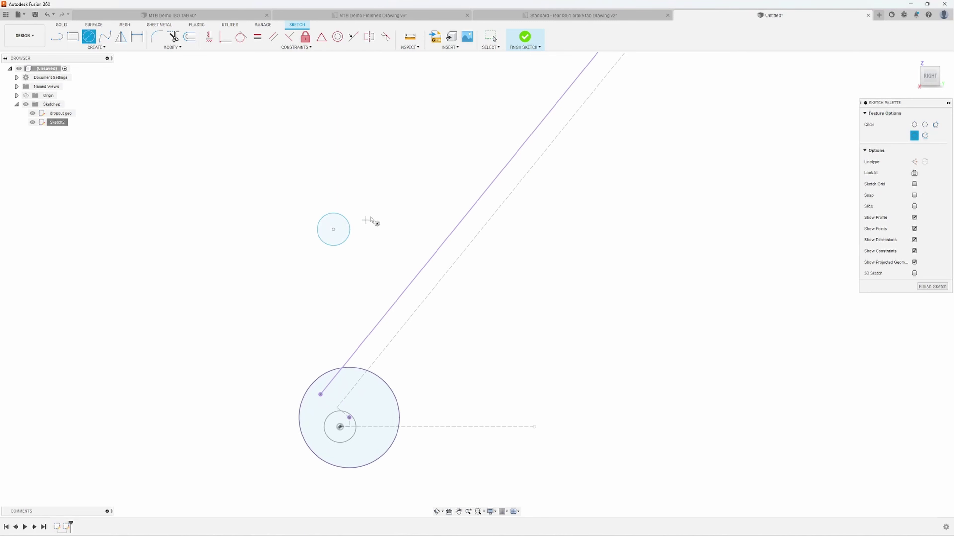
left_click(402, 175)
left_click(416, 194)
Make the two new circles equal in size
middle_click_drag(417, 204, 479, 213)
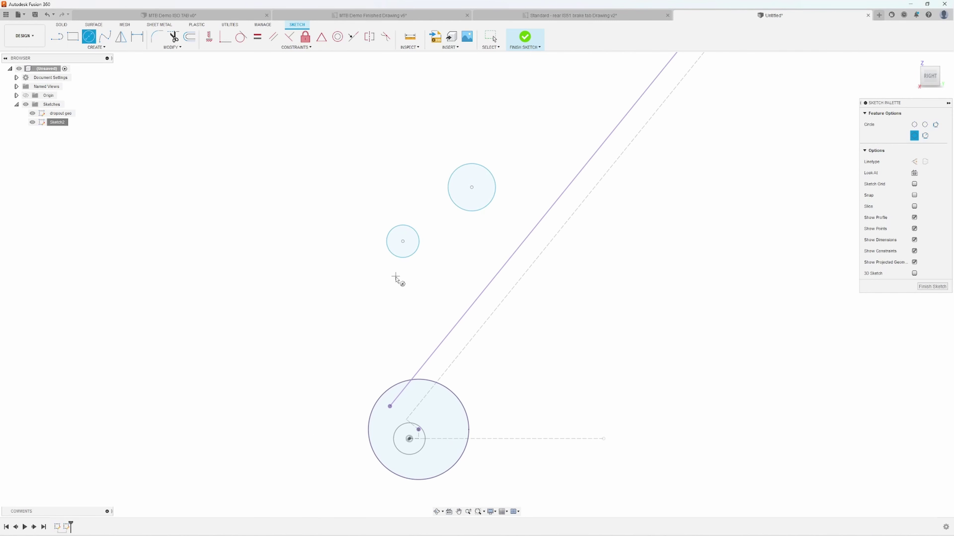
left_click(260, 39)
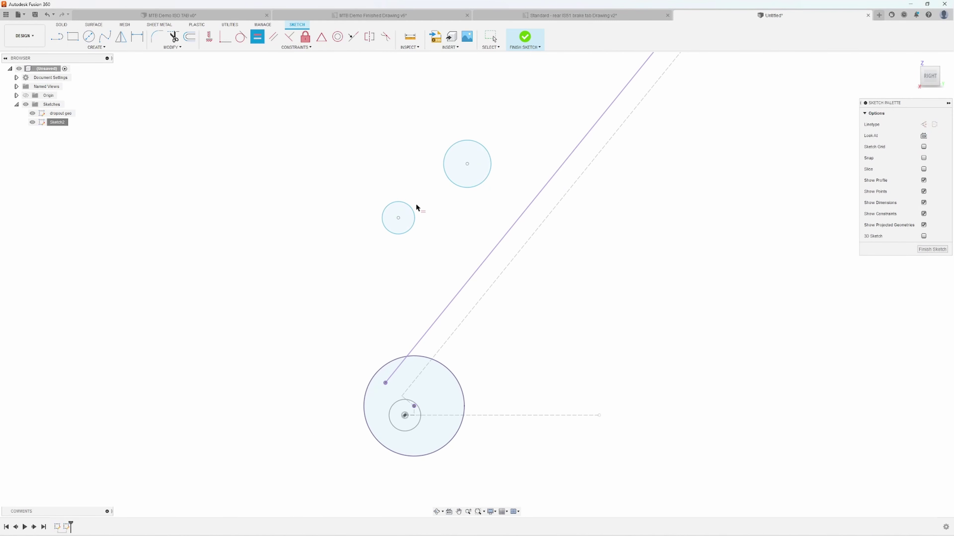
left_click(411, 207)
left_click(454, 185)
Check the mounting hole size in the rear IS51 brake tab drawing and dimension the upper circle to 6.2 mm diameter
key("d")
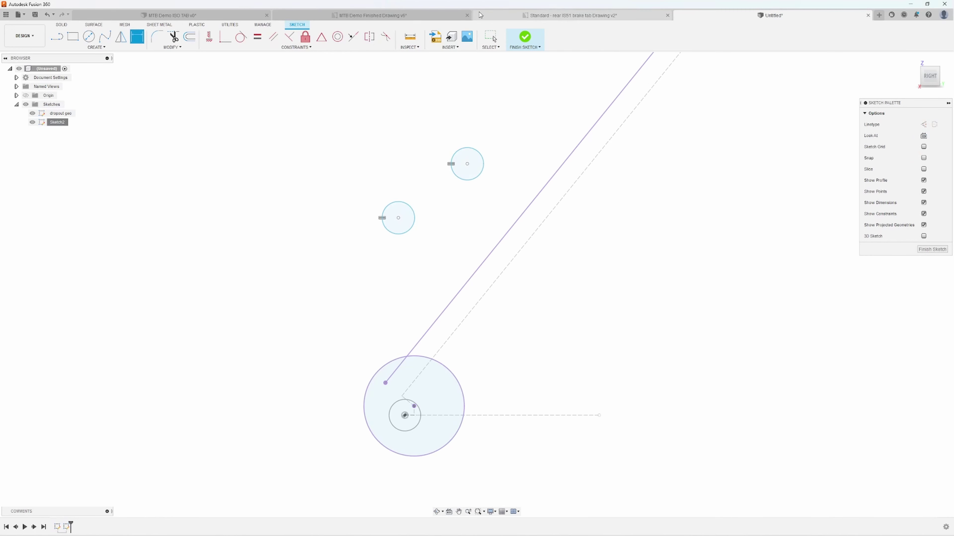
left_click(500, 18)
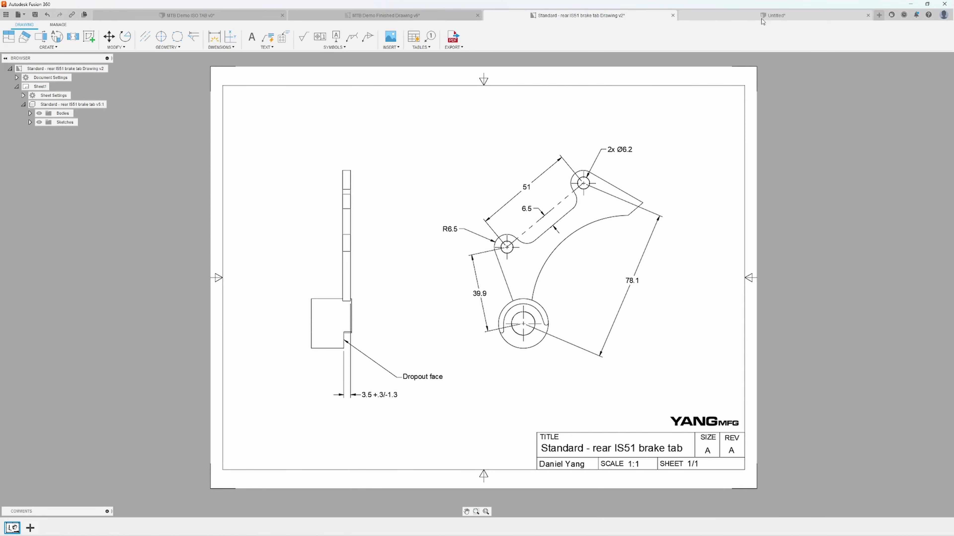
left_click(773, 15)
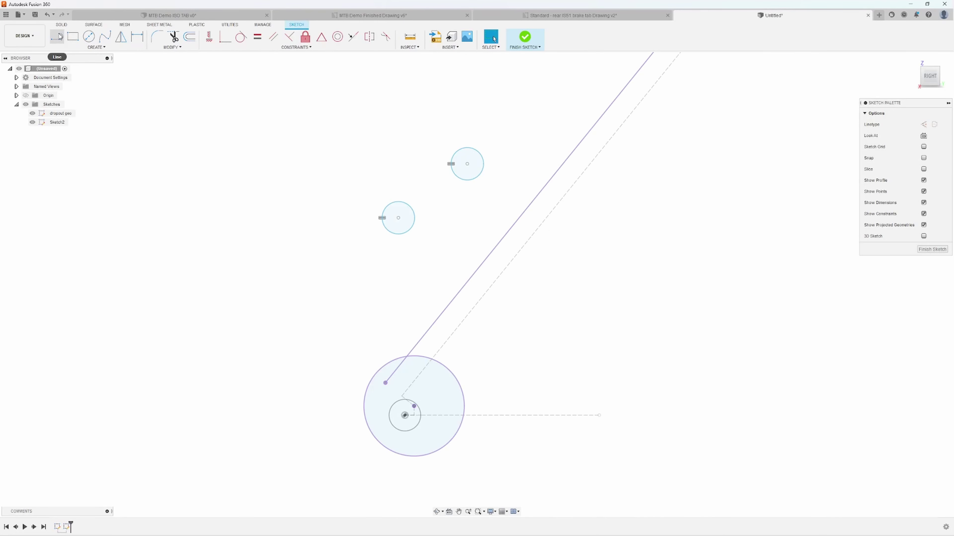
key("d")
left_click(479, 152)
left_click(515, 116)
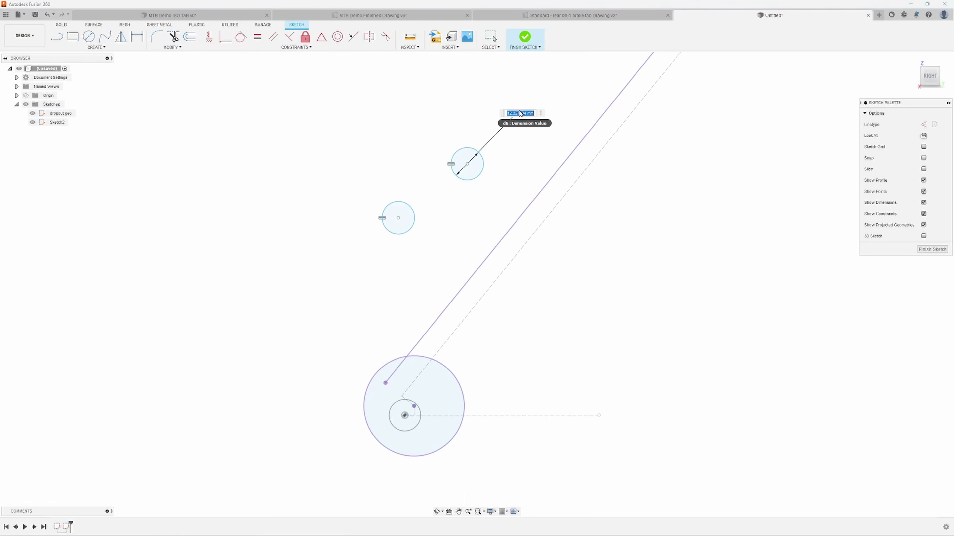
key("BackSpace")
type("6.2")
key("Return")
Draw a triangle of lines connecting the lower hole centre, the upper hole centre and the axle centre
left_click(57, 38)
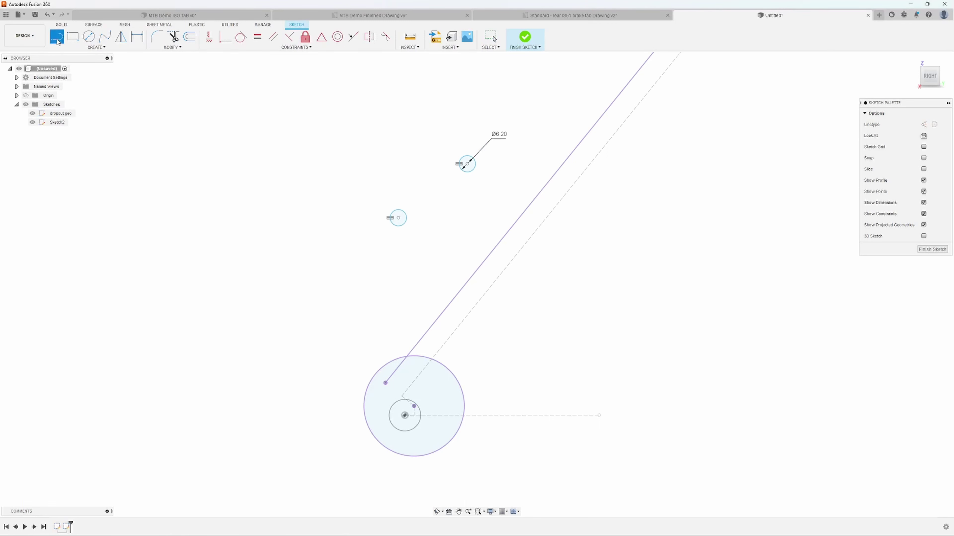
left_click(398, 217)
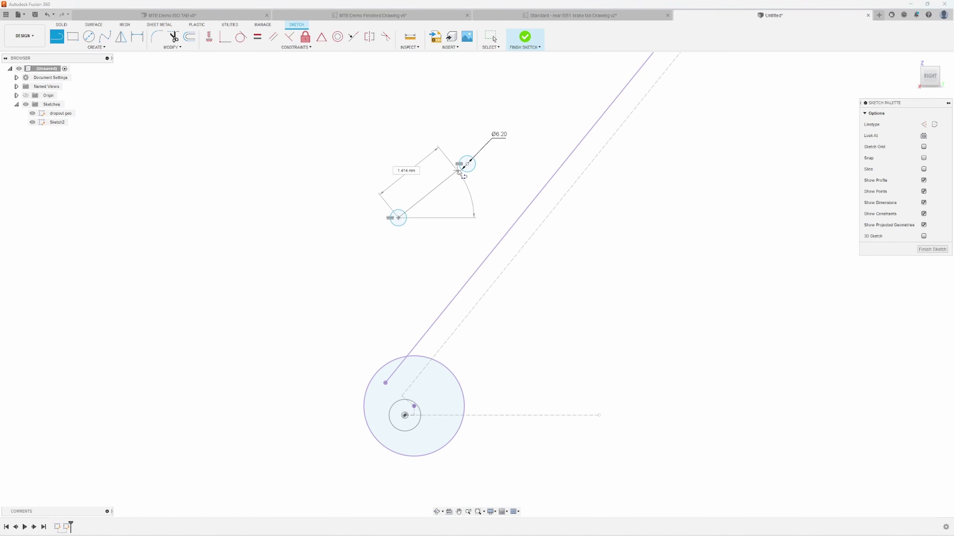
left_click(467, 164)
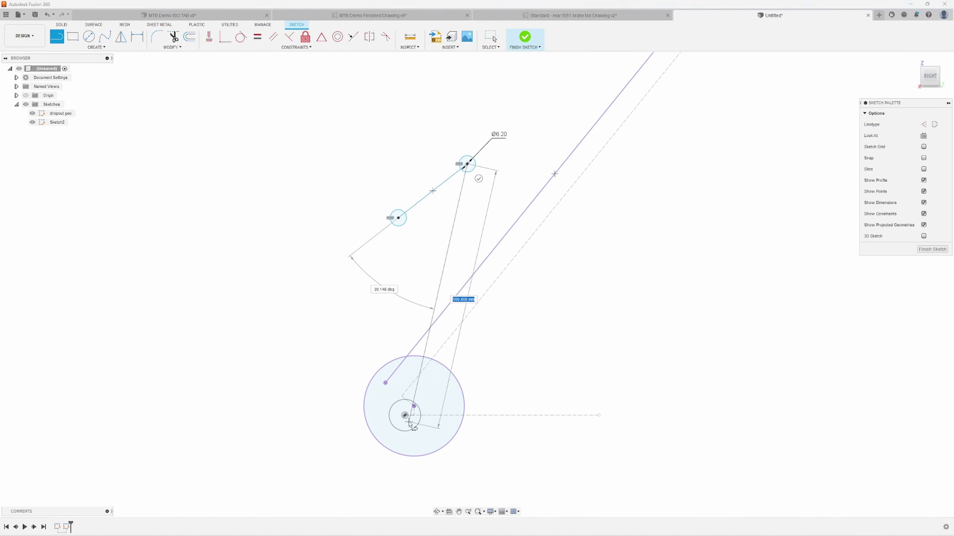
left_click(404, 415)
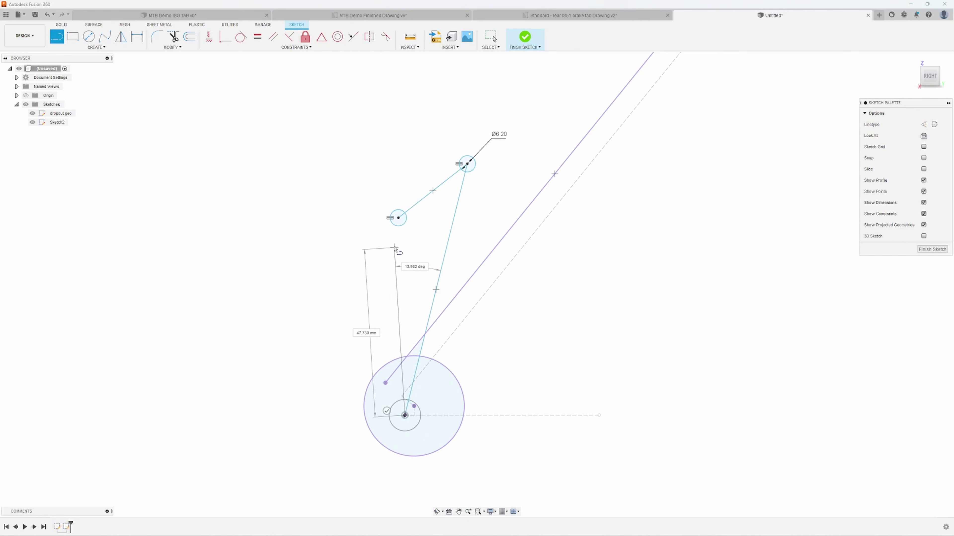
left_click(398, 218)
key("Escape")
Convert all three lines of the hole-to-axle triangle to construction geometry
left_click(399, 243)
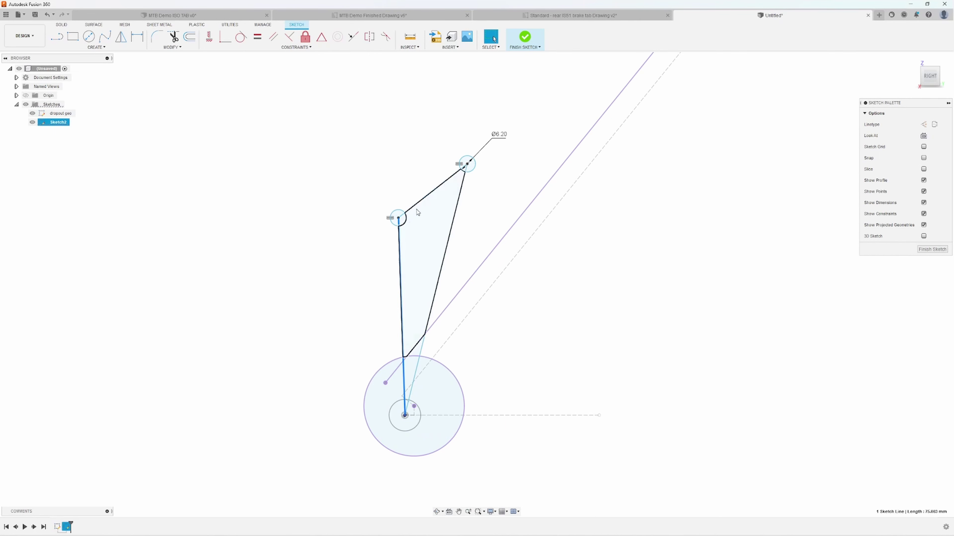
left_click(431, 193)
left_click(457, 204, "ctrl")
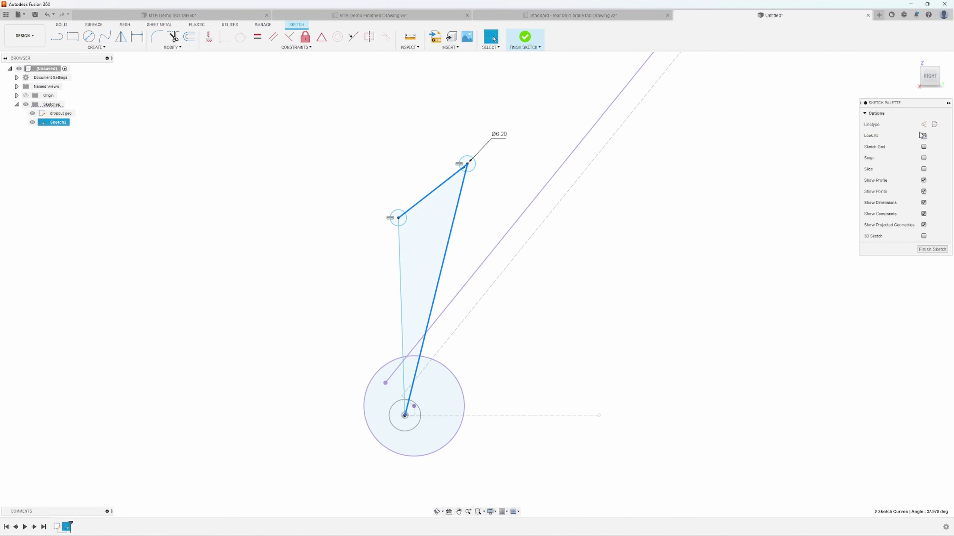
left_click(924, 125)
left_click(401, 269)
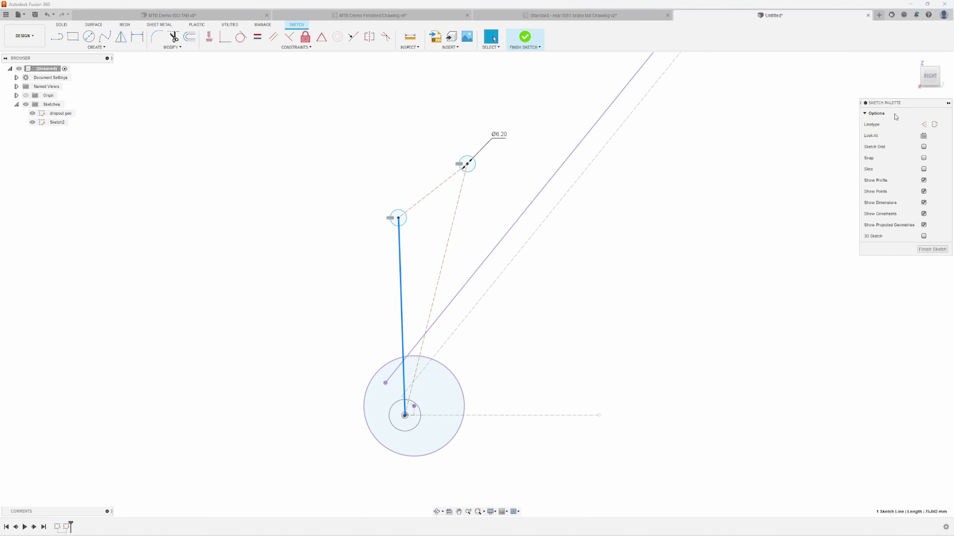
left_click(924, 125)
left_click(653, 266)
Dimension the construction line between the two mounting hole centres to 51 mm
middle_click_drag(611, 267, 641, 281)
key("d")
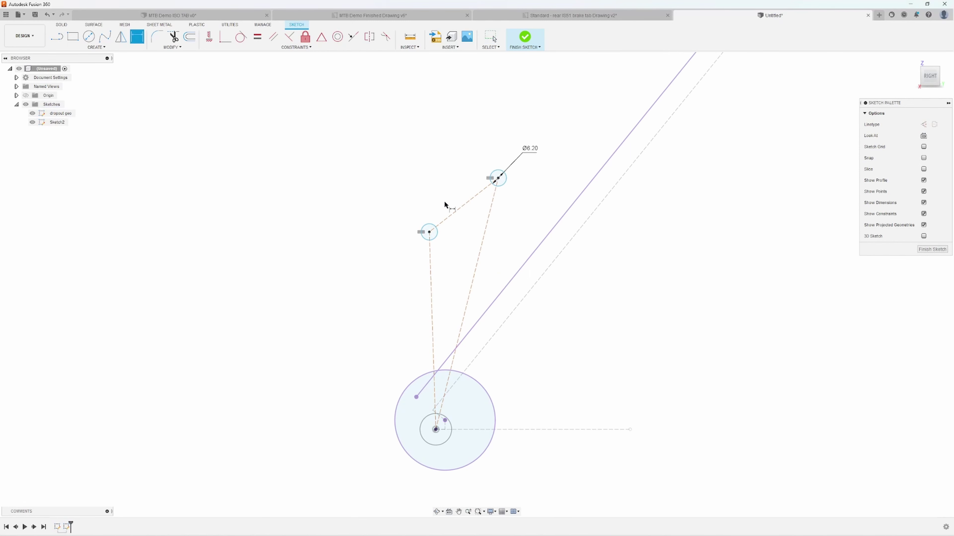
left_click(465, 203)
left_click(445, 189)
type("51")
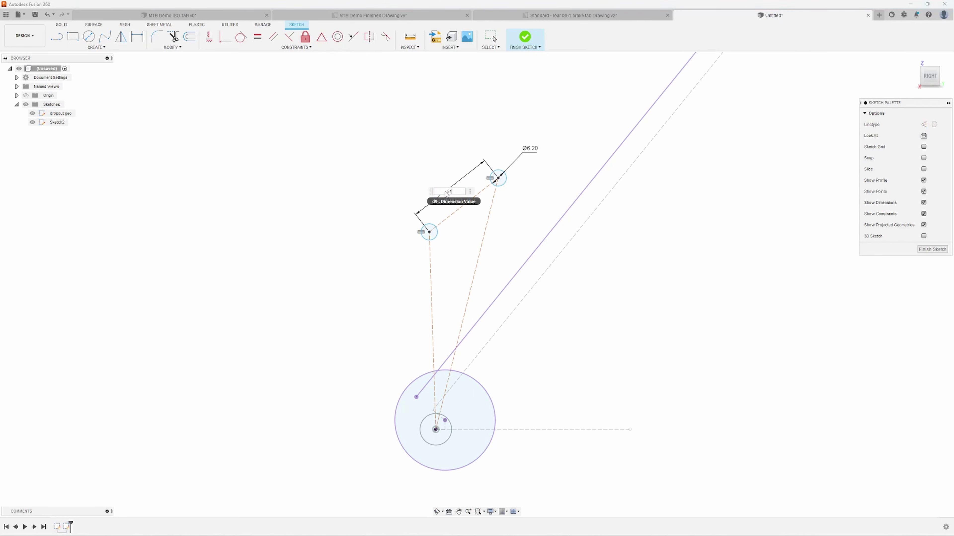
key("Return")
left_click(432, 338)
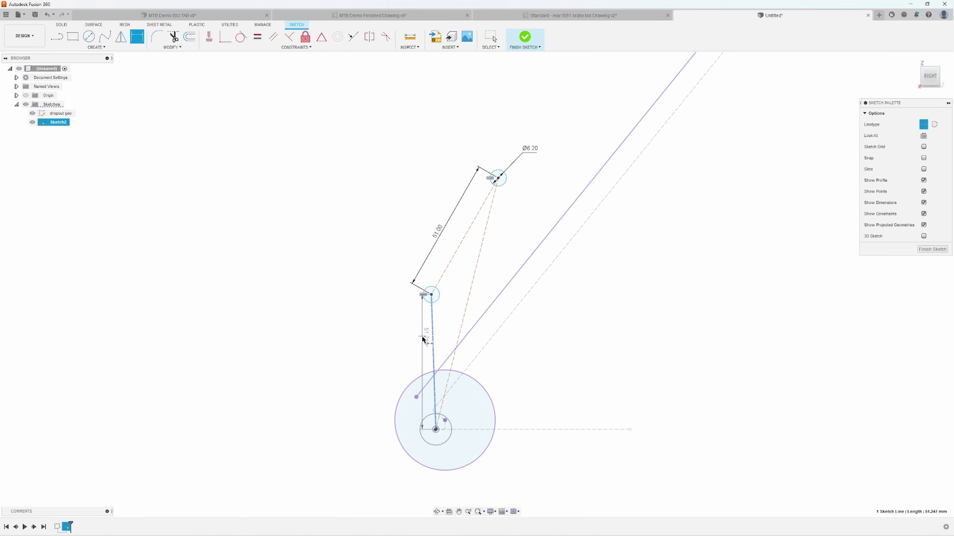
scroll(428, 354, "up", 3)
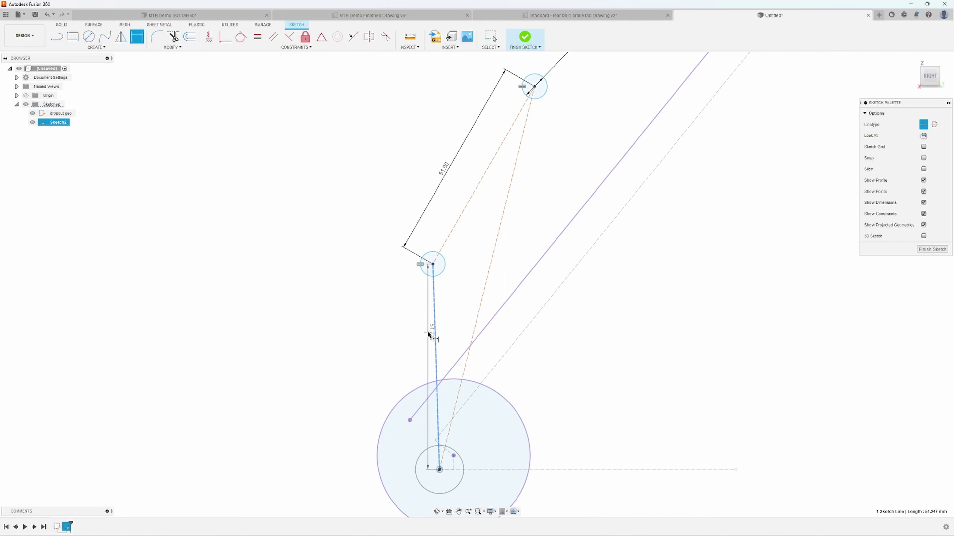
left_click(433, 347)
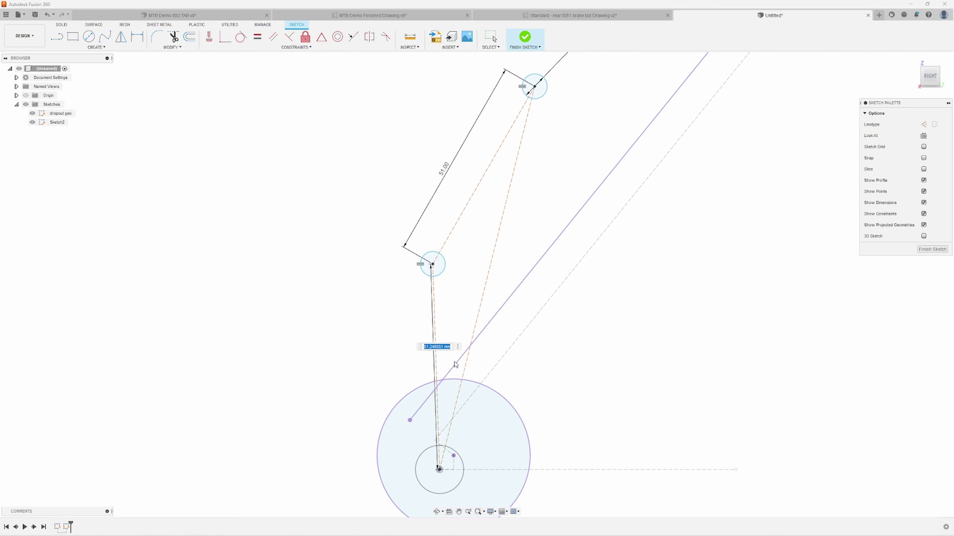
type("3")
key("Escape")
key("Escape")
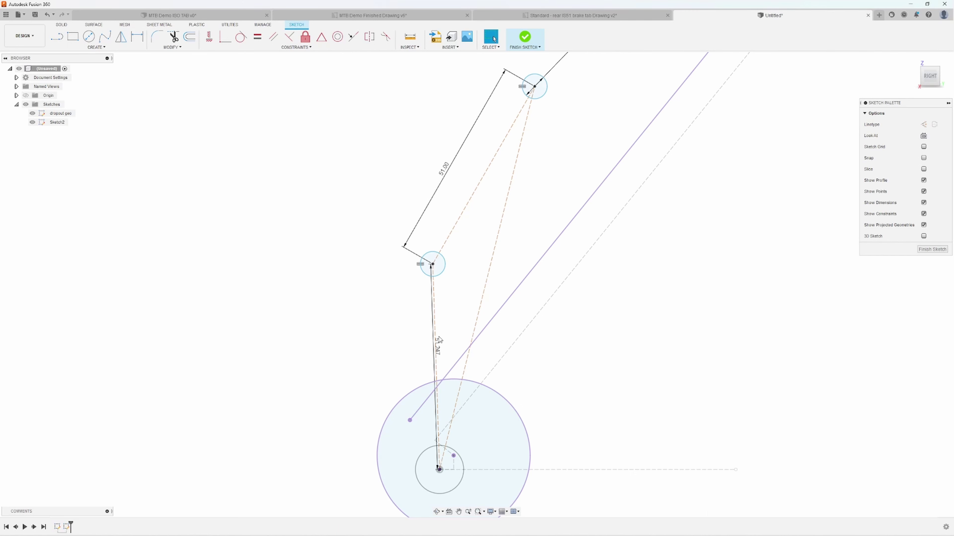
Dimension the construction line from the lower mounting hole centre to the axle centre to 39.9 mm
key("d")
left_click(433, 329)
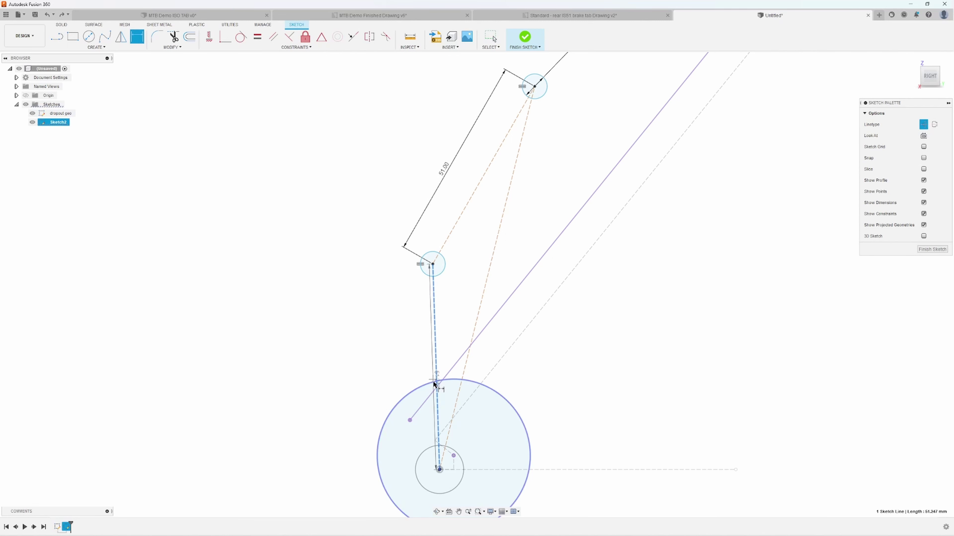
left_click(434, 375)
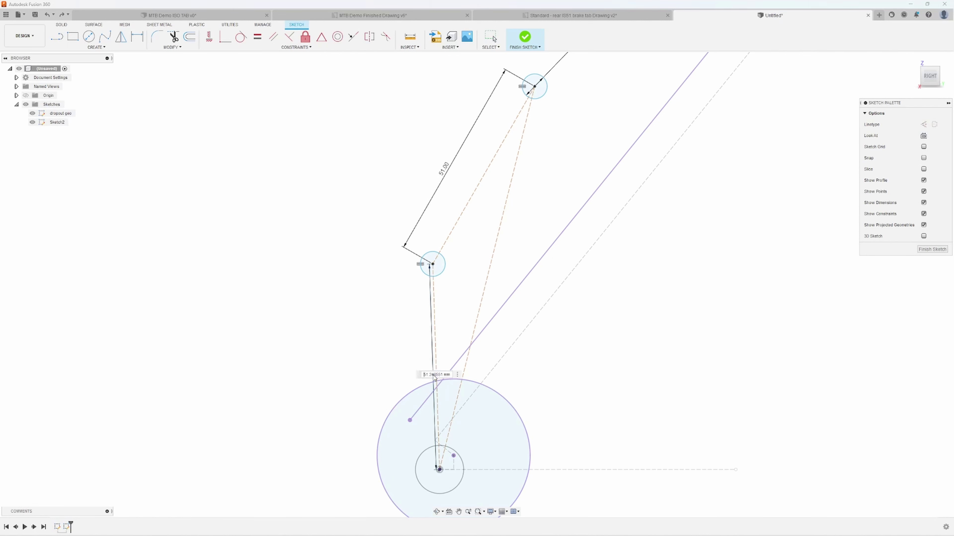
type("39.9")
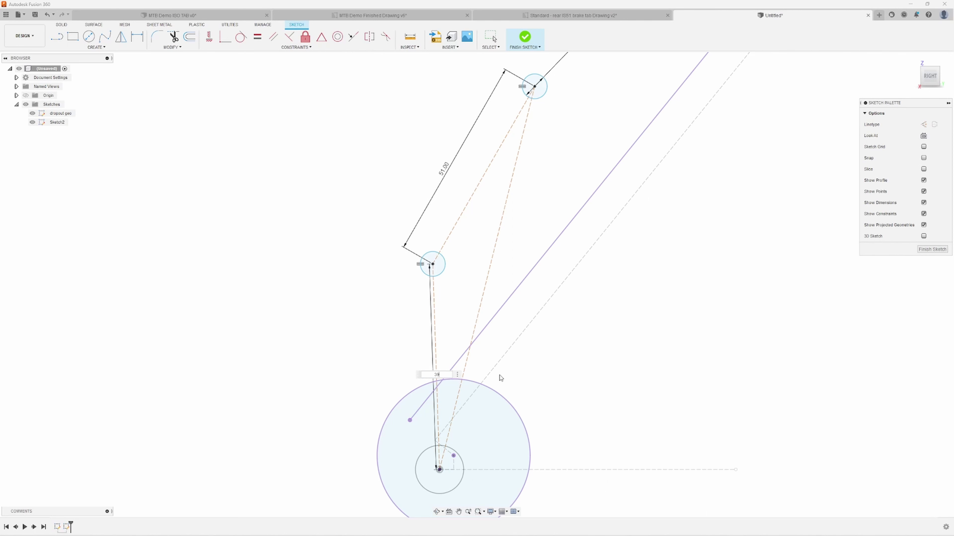
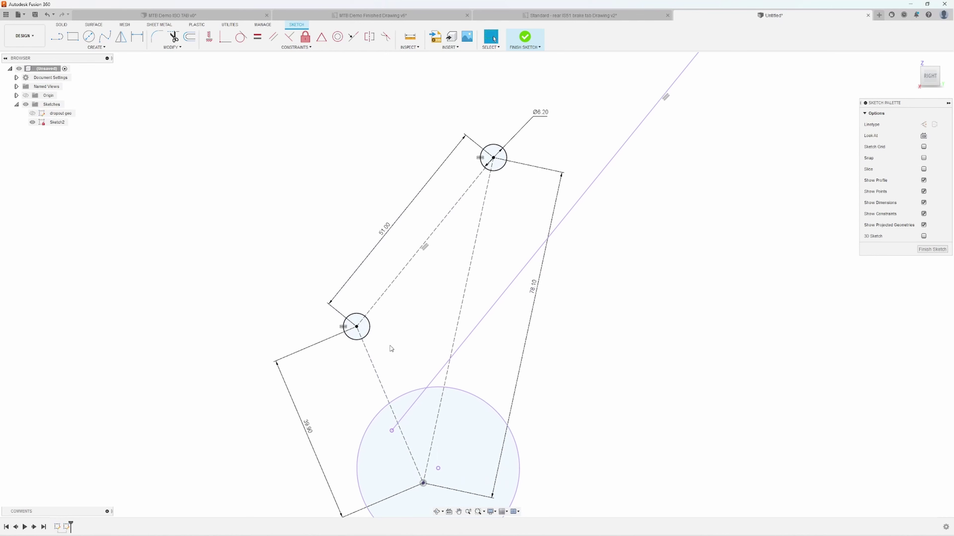
Draw a larger circle concentric with each mounting hole and apply an equal constraint between the two outer circles
key("c")
left_click(374, 329)
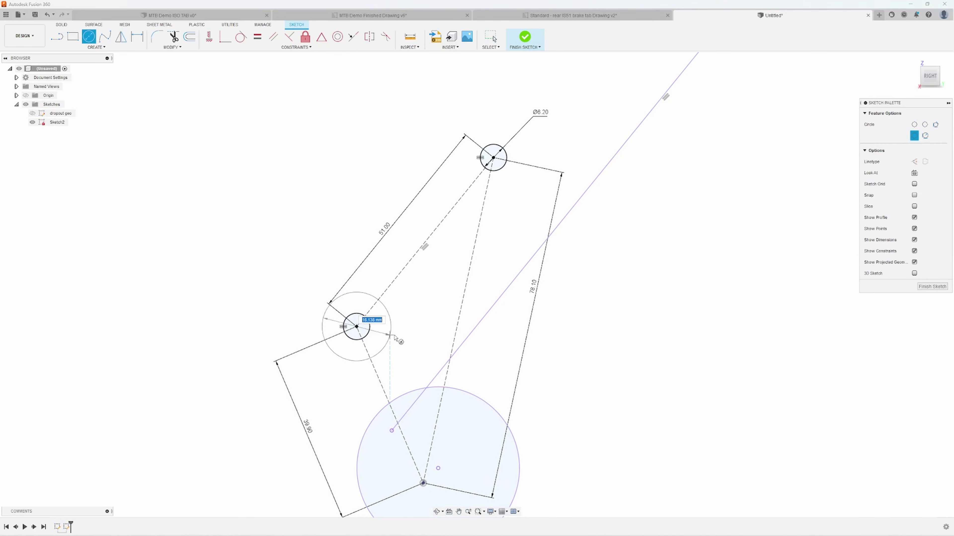
left_click(493, 157)
left_click(539, 158)
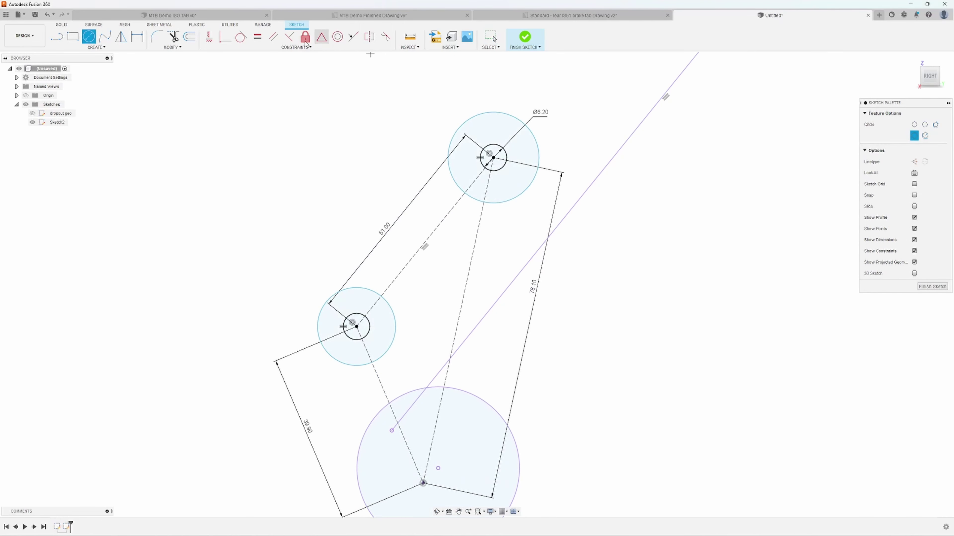
left_click(256, 38)
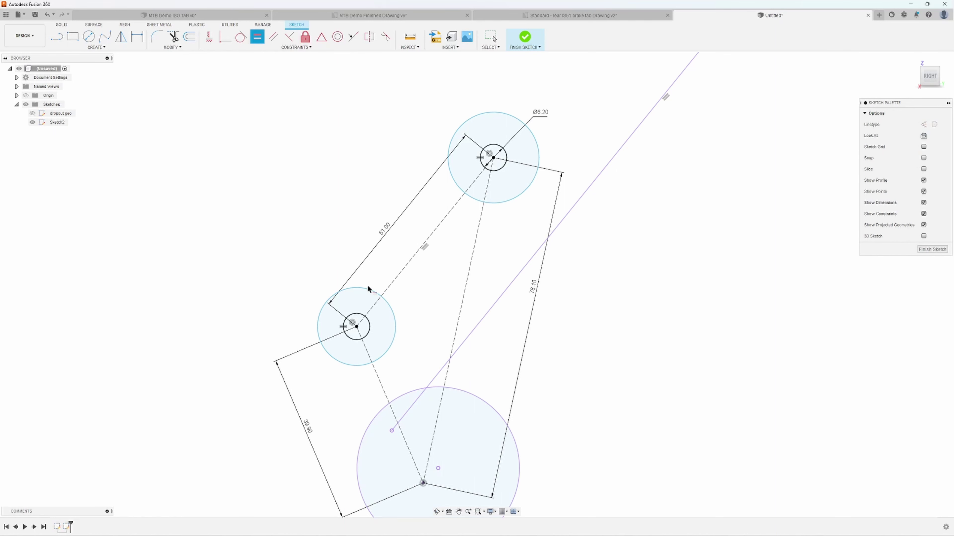
left_click(367, 287)
left_click(454, 187)
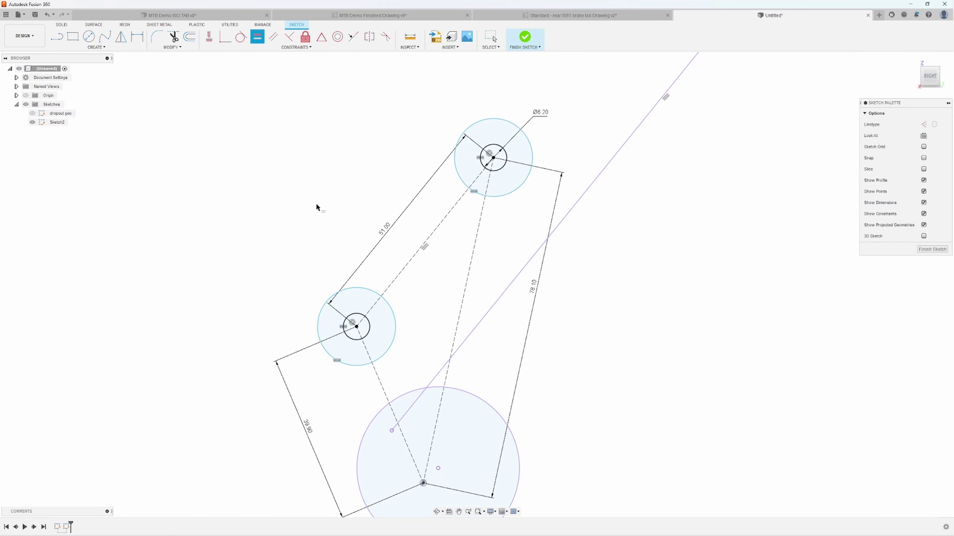
Draw a line joining the two outer circles on their tube-facing side, parallel to the construction line between the hole centres
left_click(56, 36)
left_click(387, 302)
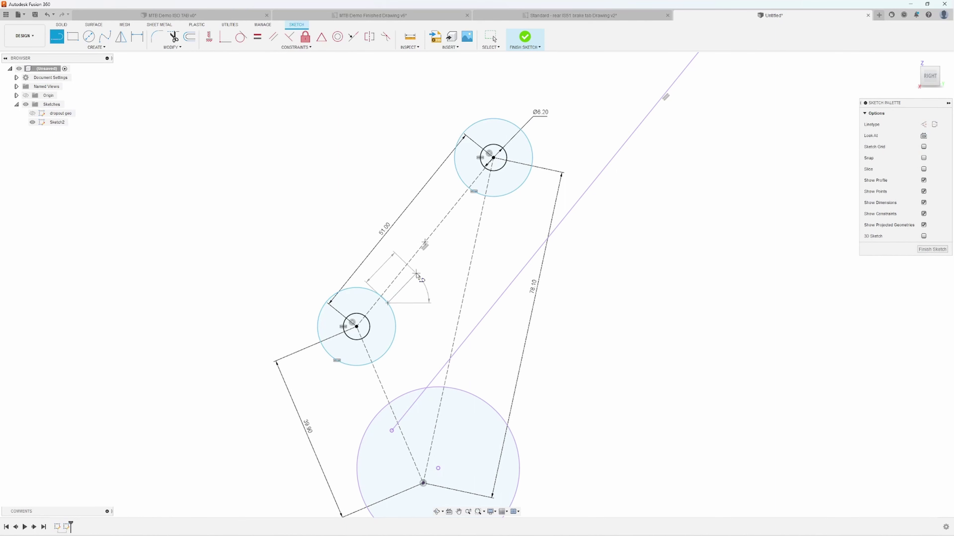
left_click(478, 198)
key("Escape")
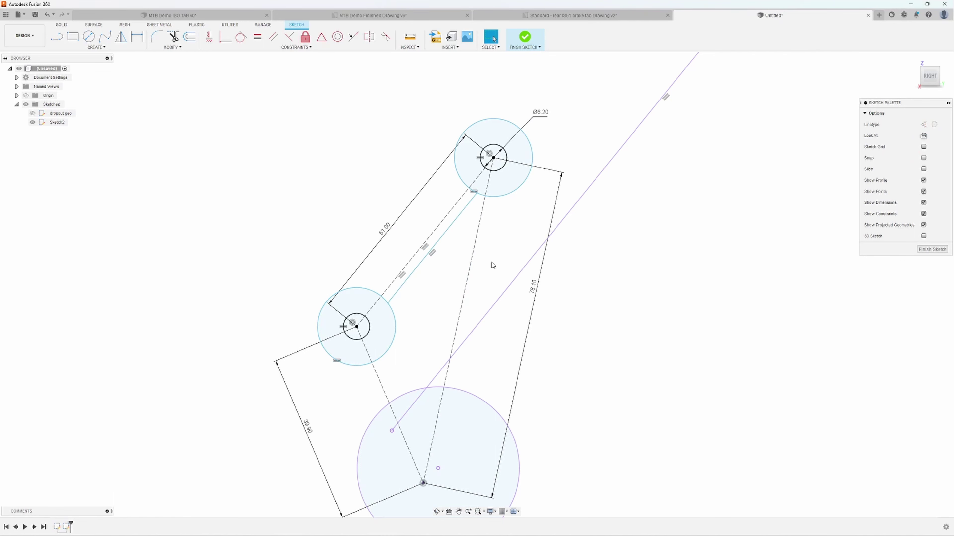
Draw a line tangent to the top of the upper outer circle towards the tube line, perpendicular to the upper-hole-to-axle construction line
middle_click_drag(496, 252, 511, 219)
scroll(511, 222, "down", 1)
scroll(470, 269, "up", 3)
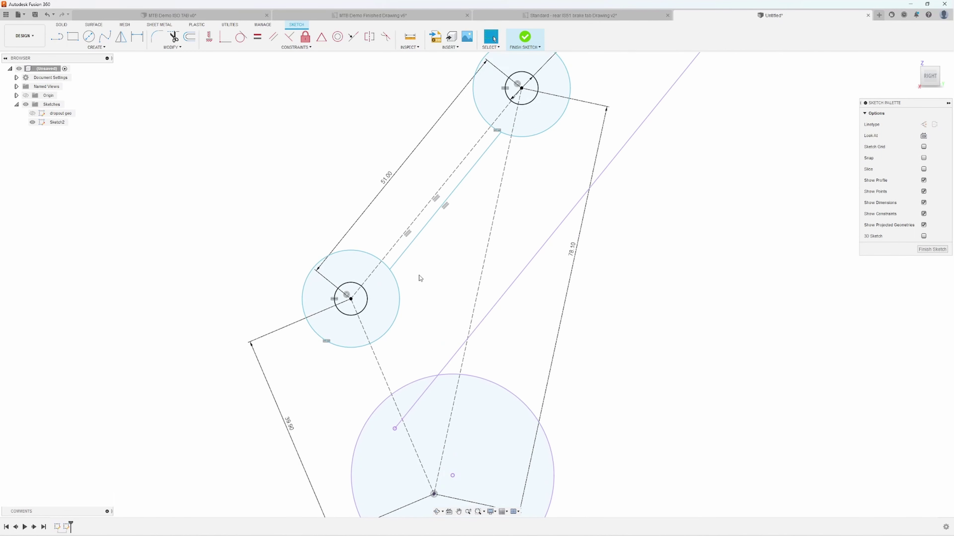
middle_click_drag(418, 276, 400, 319)
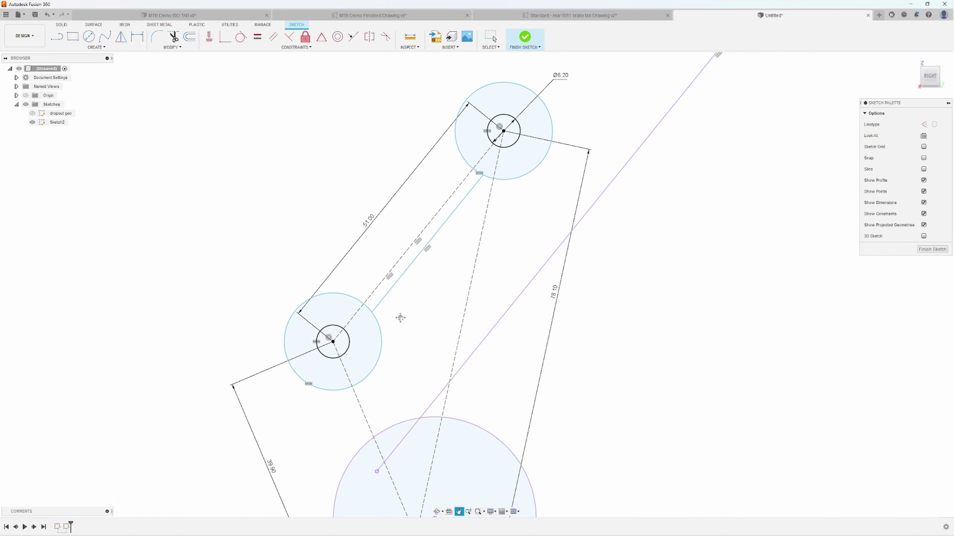
left_click(57, 37)
scroll(469, 185, "down", 3)
left_click(500, 115)
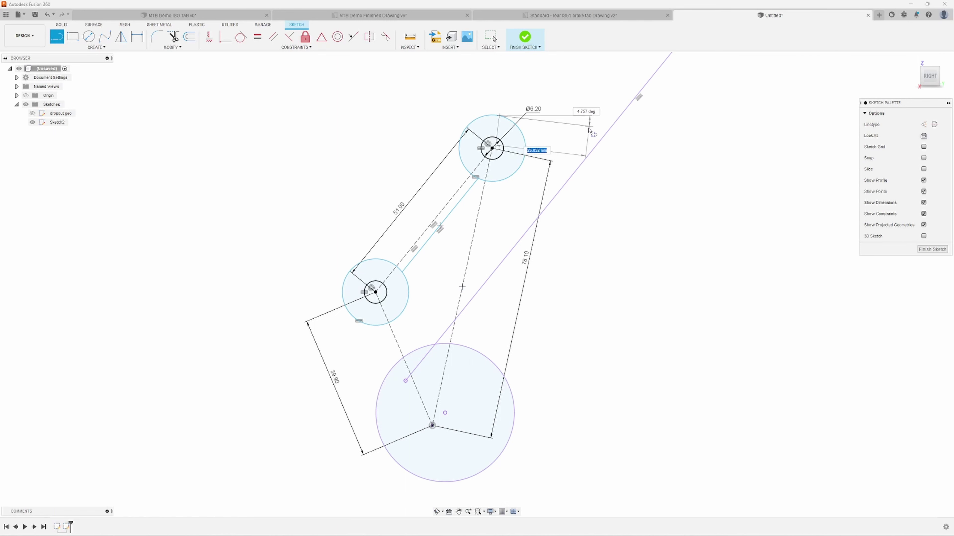
scroll(571, 135, "up", 6)
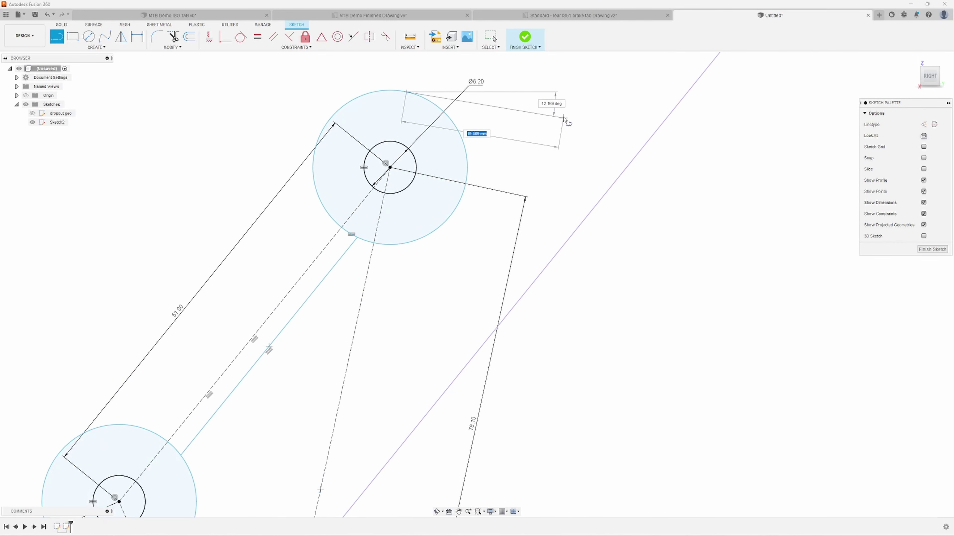
left_click(583, 130)
scroll(594, 139, "down", 3)
key("Escape")
Draw a line tangent to the outer side of the lower outer circle, ending on the dropout circle
scroll(593, 166, "down", 4)
middle_click_drag(535, 204, 564, 152)
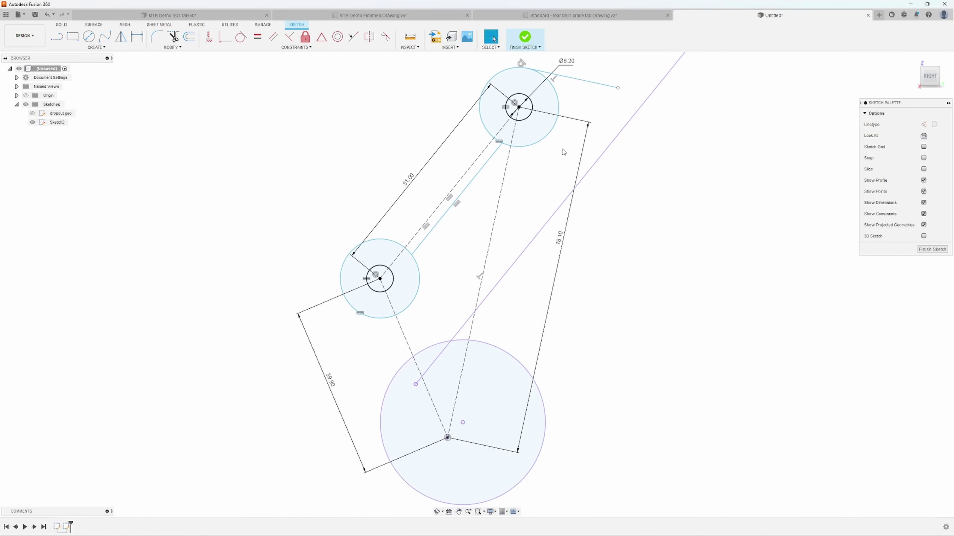
left_click(56, 36)
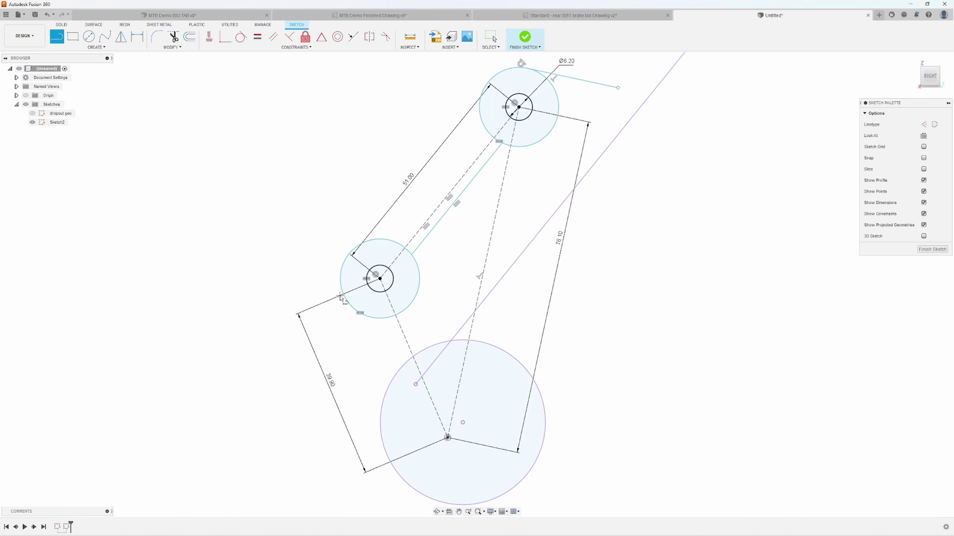
left_click(342, 292)
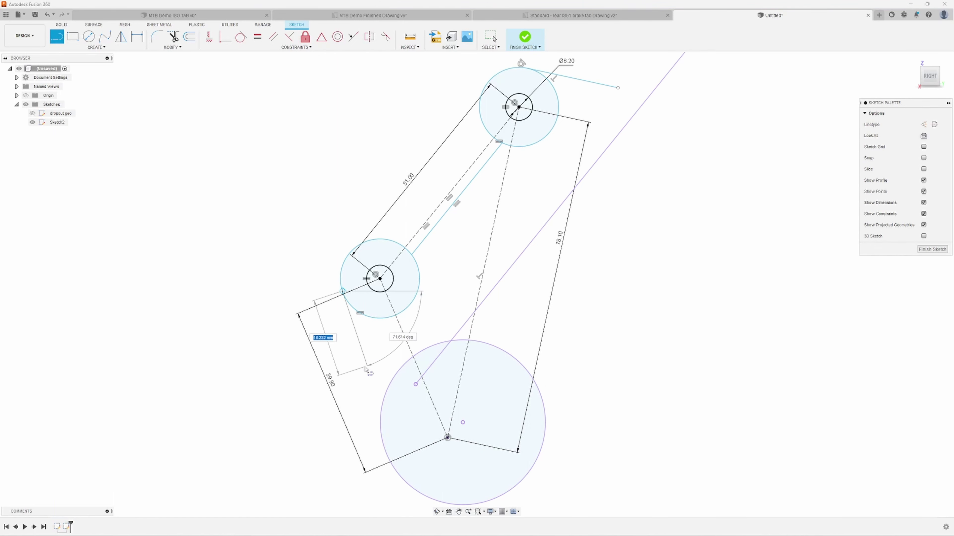
key("Escape")
left_click_drag(373, 379, 384, 398)
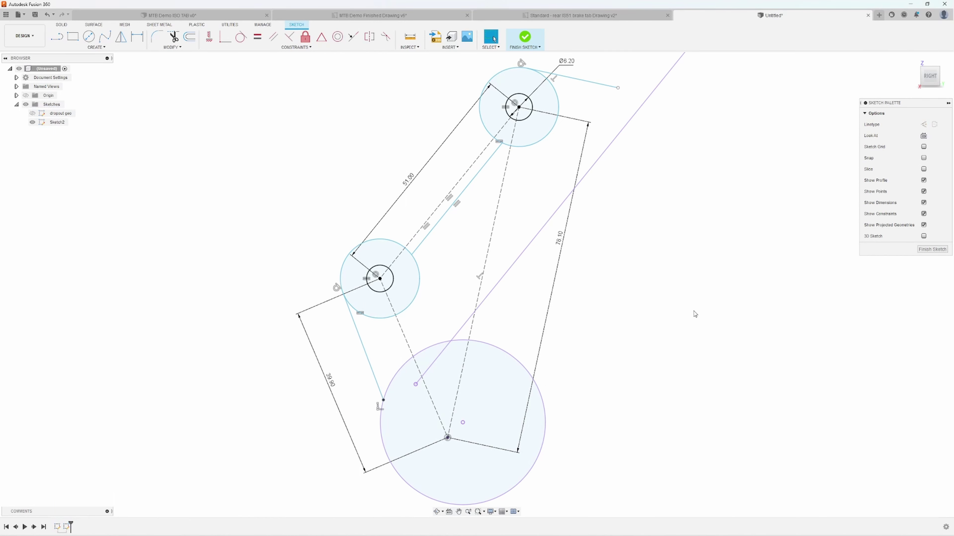
Move the free end of the upper tangent line closer to the slanted tube line
scroll(615, 273, "down", 3)
mouse_move(615, 273)
middle_mouse_down()
mouse_move(577, 313)
mouse_move(566, 350)
middle_mouse_up()
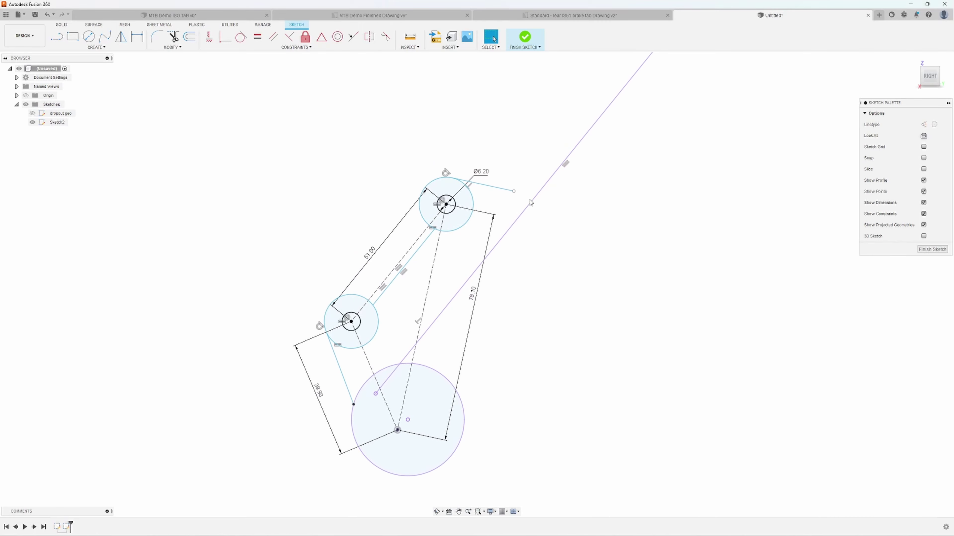
mouse_move(514, 192)
left_mouse_down()
mouse_move(559, 166)
mouse_move(539, 182)
left_mouse_up()
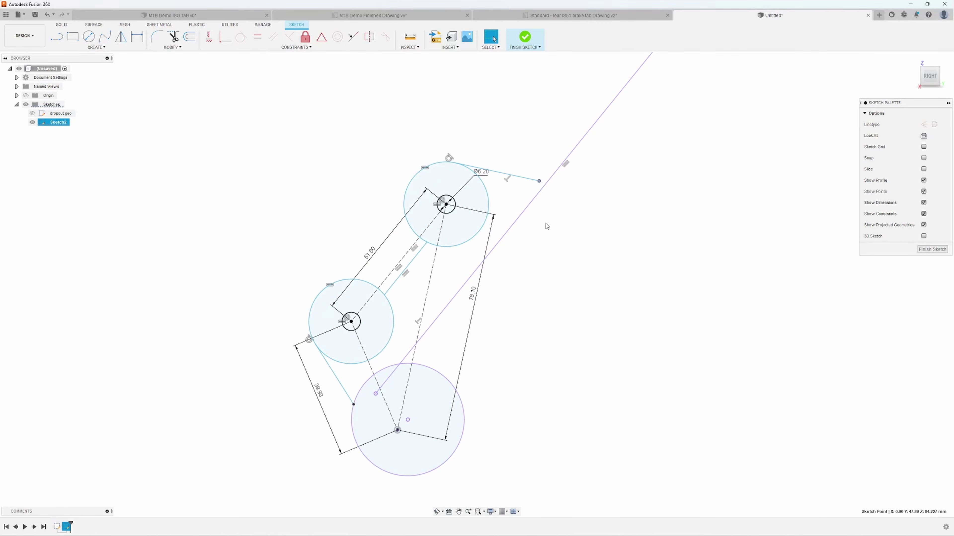
Trim the inner portions of both outer circles, leaving only the outer arcs around the two mounting holes
middle_click_drag(569, 302, 662, 242)
scroll(484, 291, "up", 3)
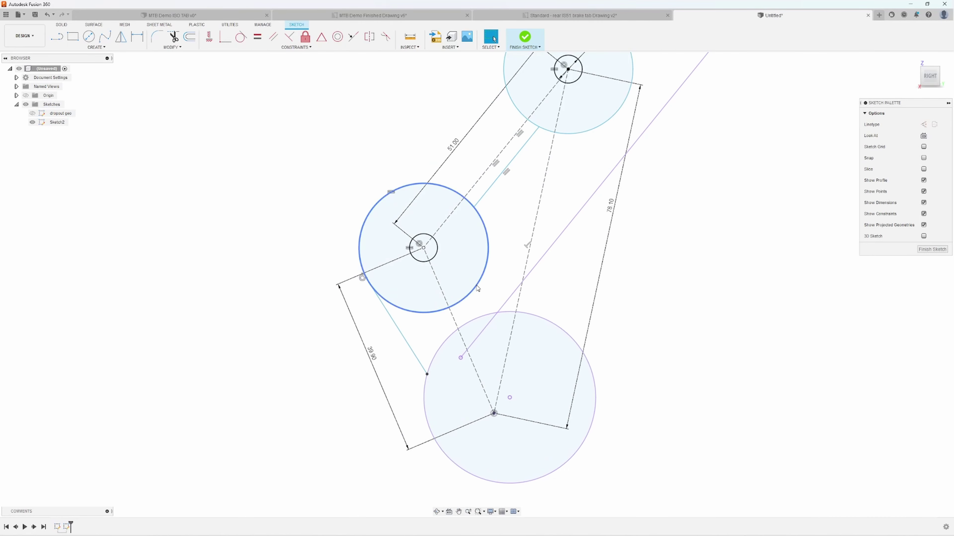
left_click(173, 37)
left_click(486, 256)
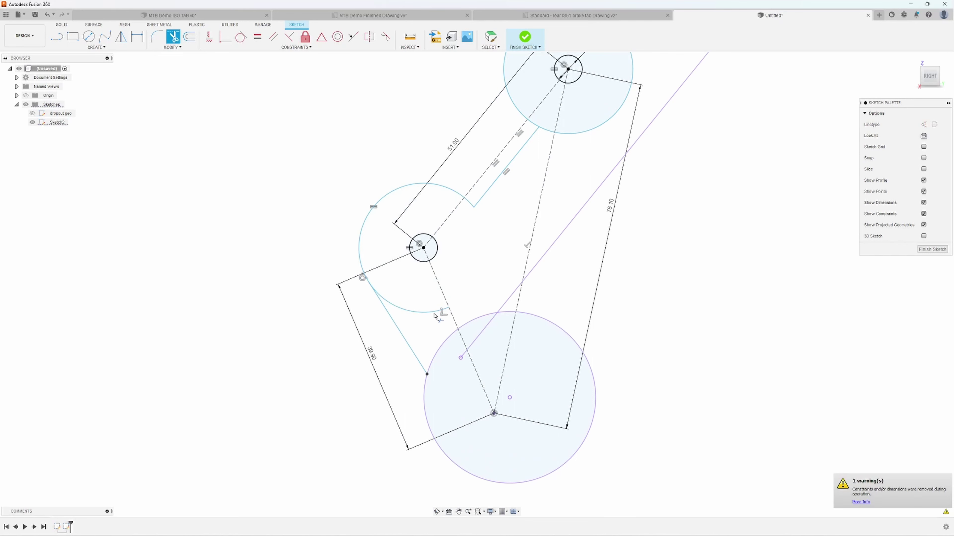
left_click(432, 311)
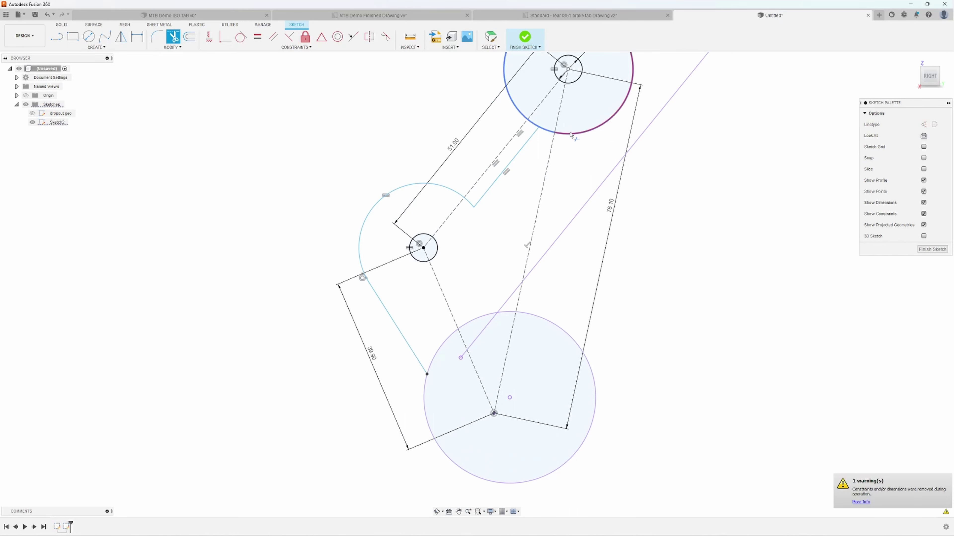
left_click(568, 133)
middle_click_drag(569, 132, 539, 206)
left_click(521, 206)
scroll(601, 229, "down", 1)
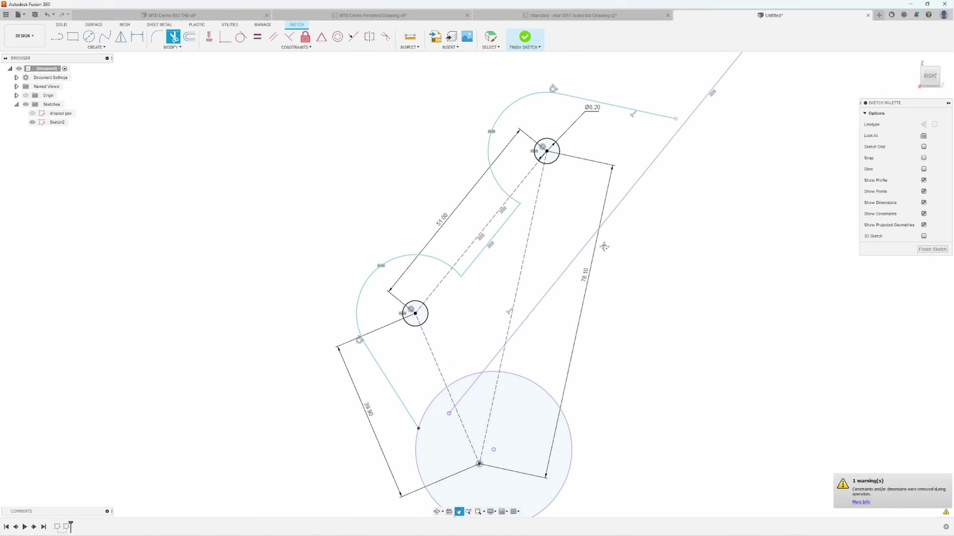
middle_click_drag(602, 244, 627, 217)
key("Escape")
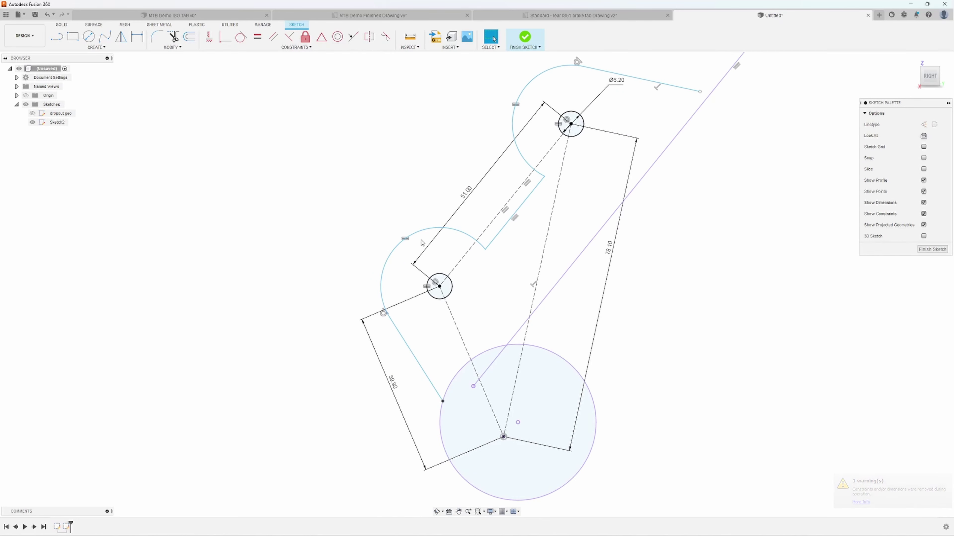
Add a radius dimension to the outer arc around the lower mounting hole
key("d")
left_click(383, 273)
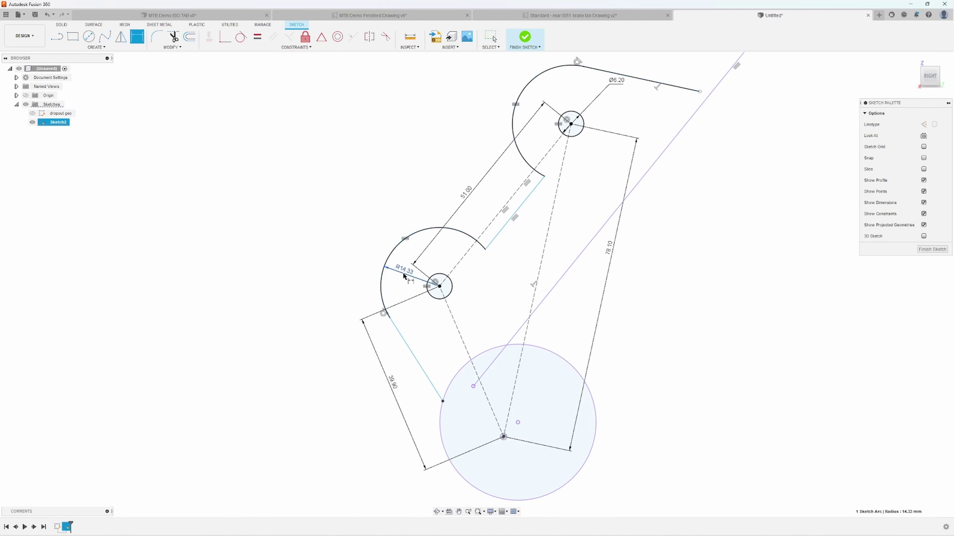
left_click(403, 273)
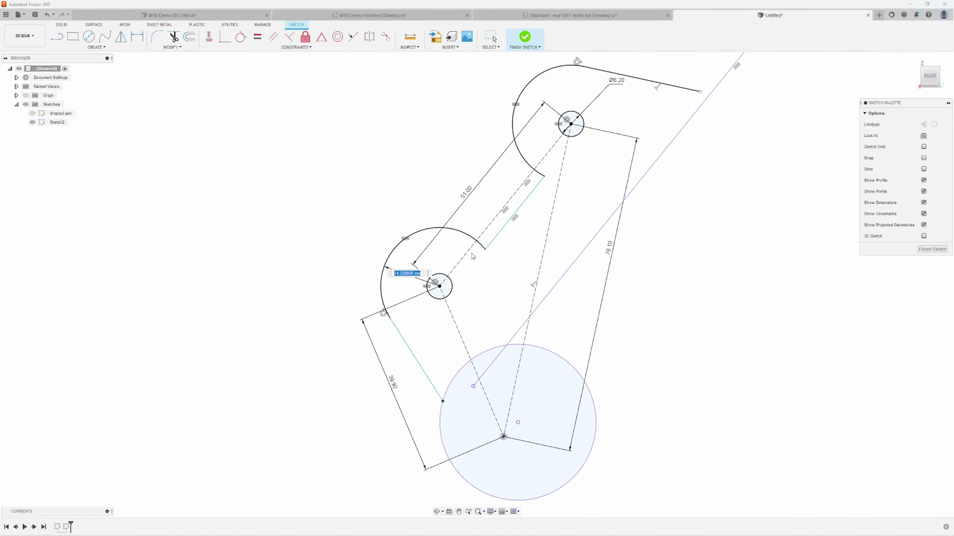
key("Return")
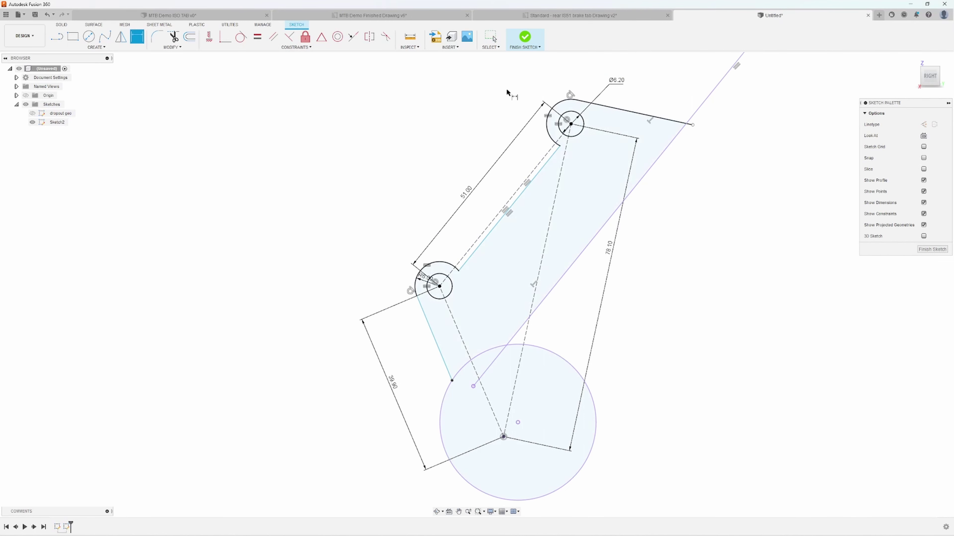
Check the tab's outer radius in the rear IS51 brake tab drawing and set the lower arc's radius to 6.5 mm
left_click(564, 14)
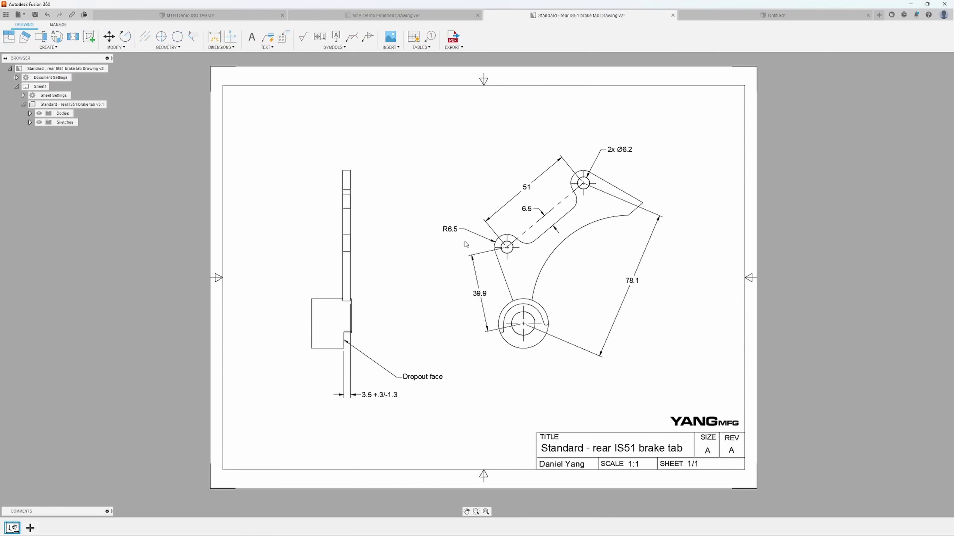
left_click(774, 15)
double_click(425, 281)
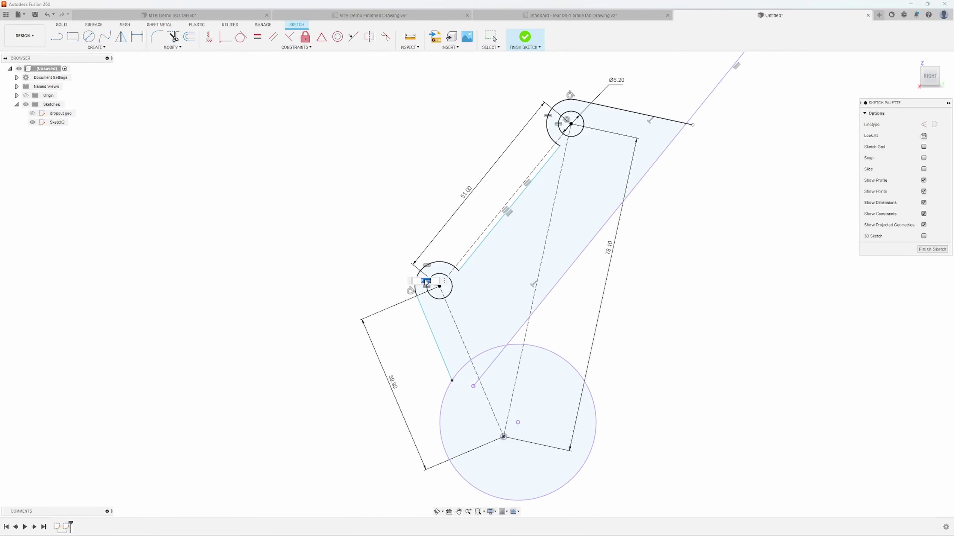
type("6.5")
key("Return")
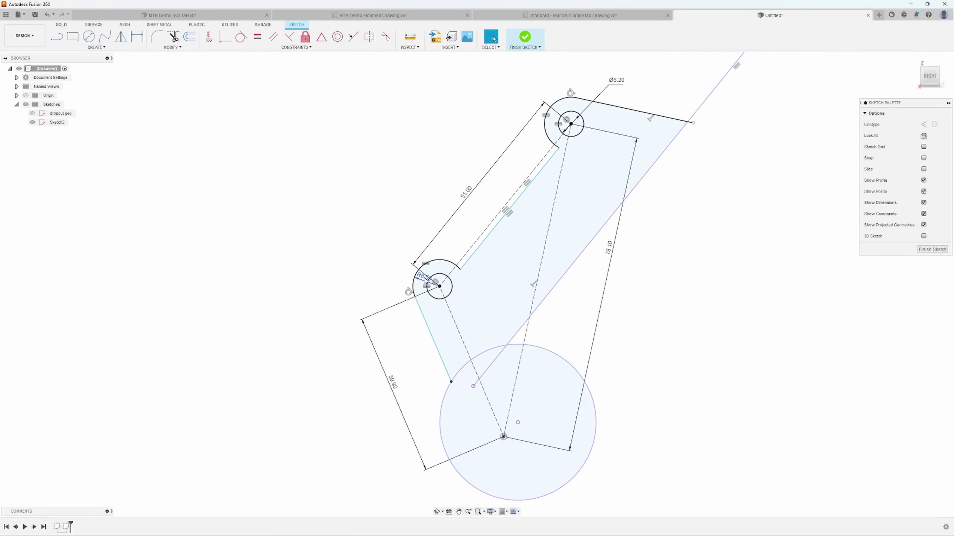
Check the relief offset in the rear IS51 brake tab drawing and offset the solid inner line 6.5 mm from the hole centerline
left_click(627, 15)
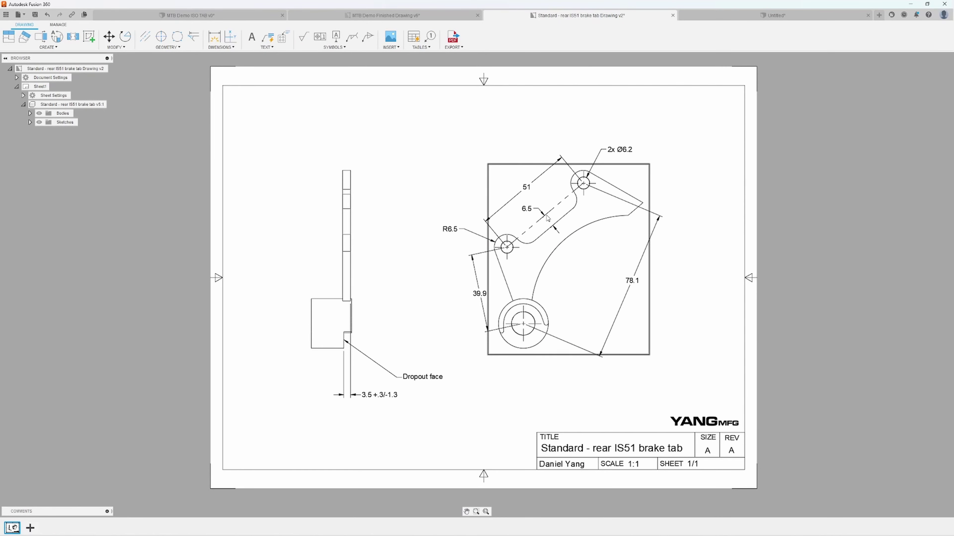
left_click(794, 18)
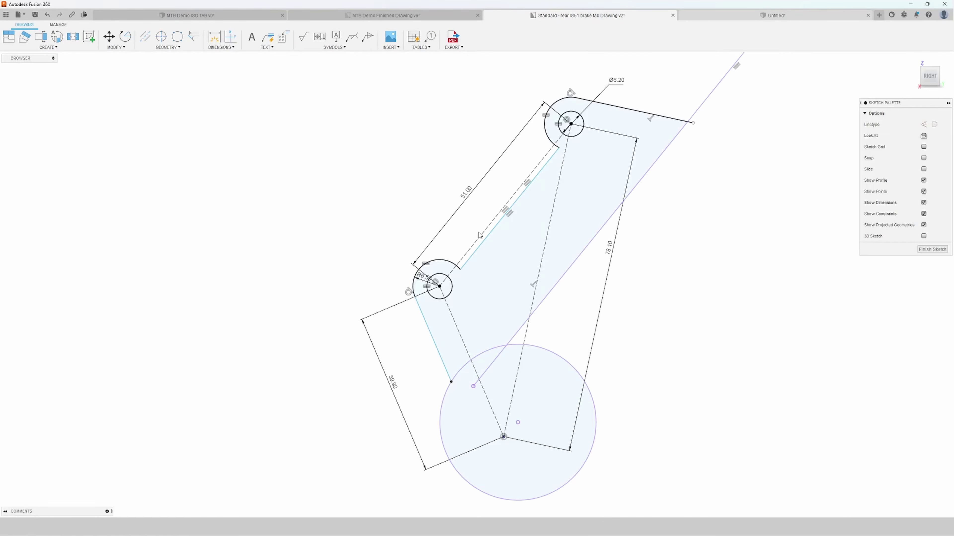
left_click(494, 229)
key("o")
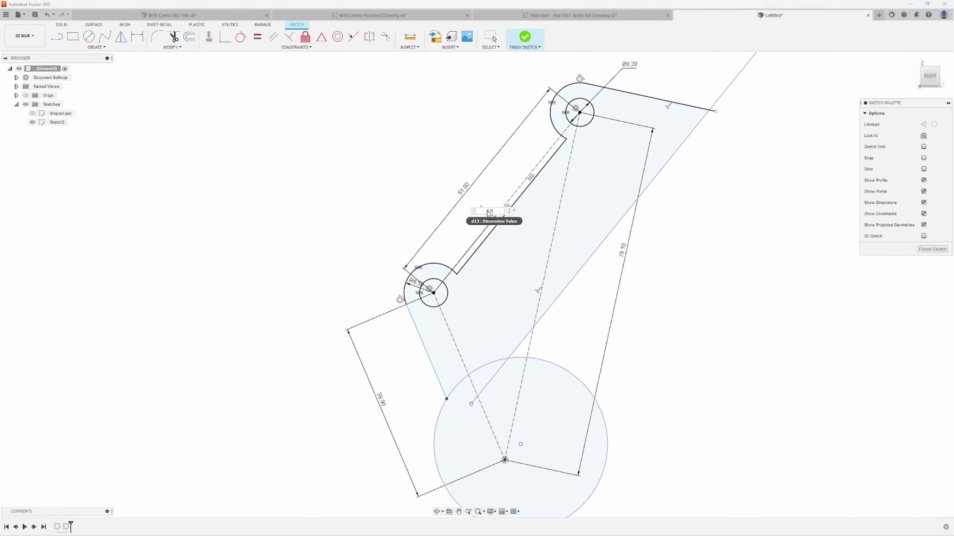
key("Return")
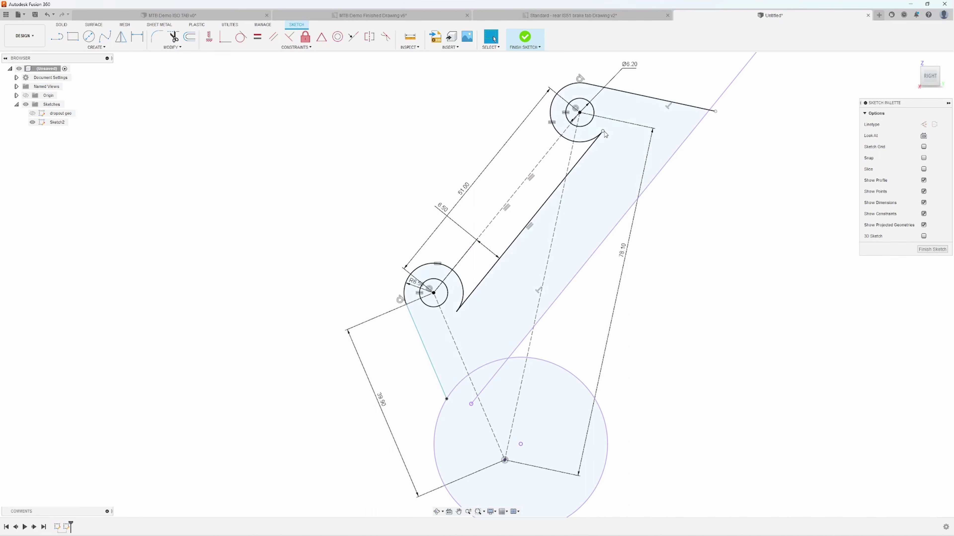
key("Escape")
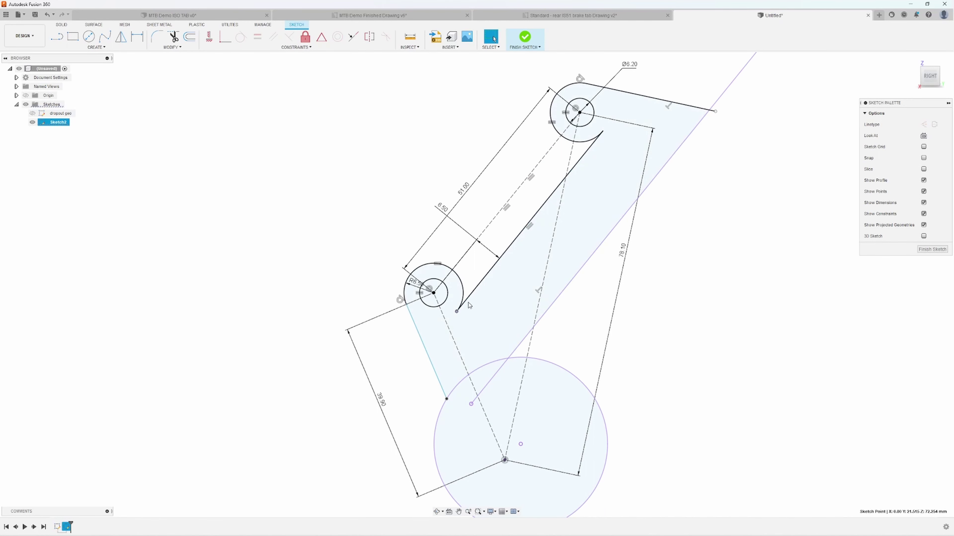
Try deleting the solid offset line and pulling back the inner ends of both hole arcs, and undo these changes
scroll(468, 303, "up", 3)
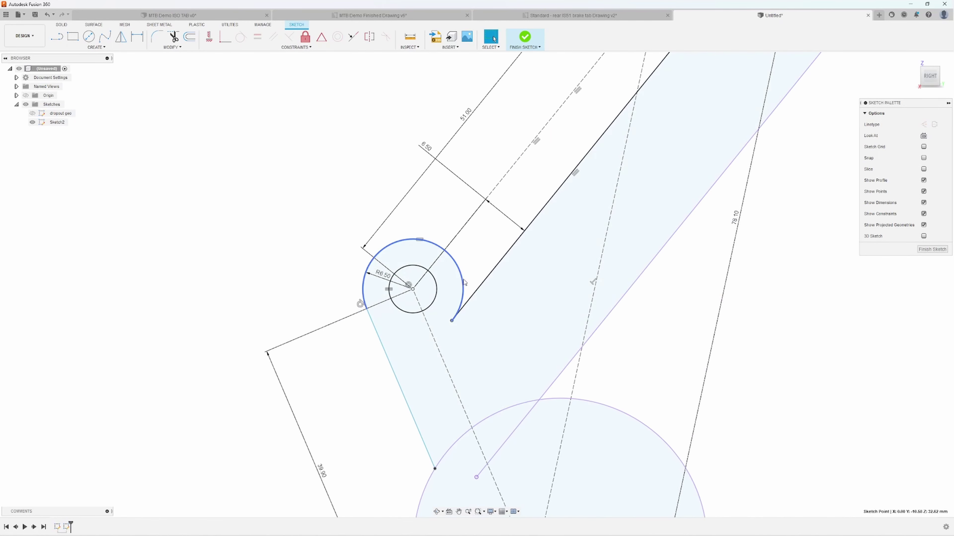
left_click(469, 307)
key("Delete")
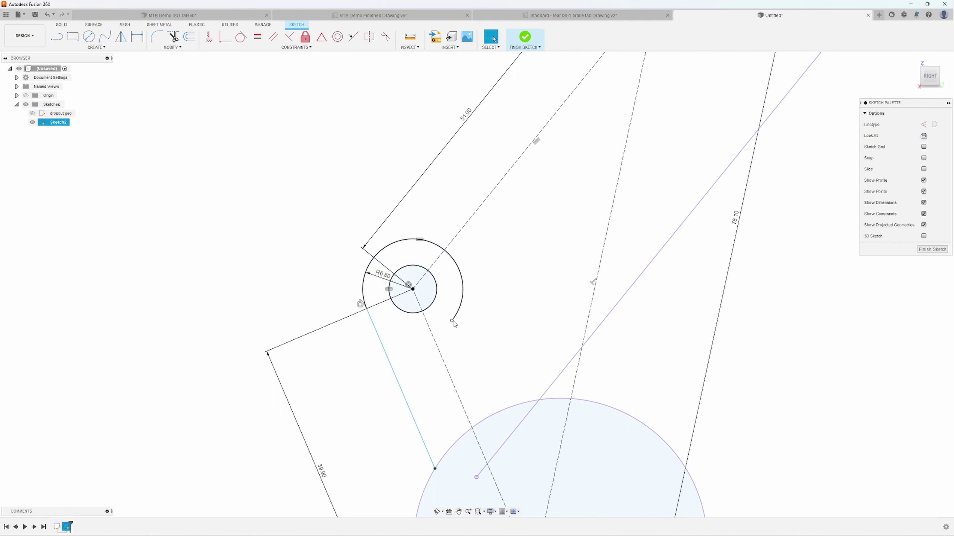
middle_click_drag(490, 228, 491, 348)
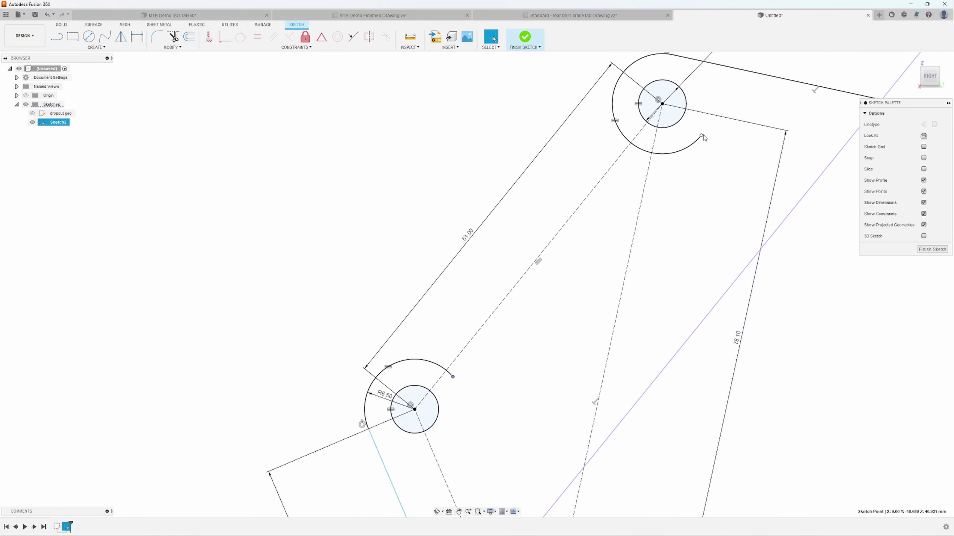
left_click_drag(703, 138, 642, 150)
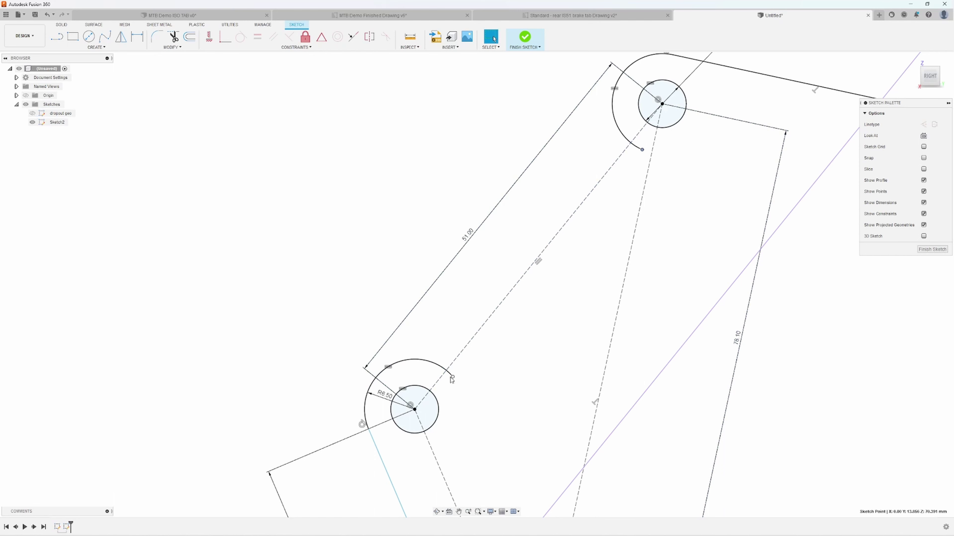
key("ctrl+z")
key("ctrl+z")
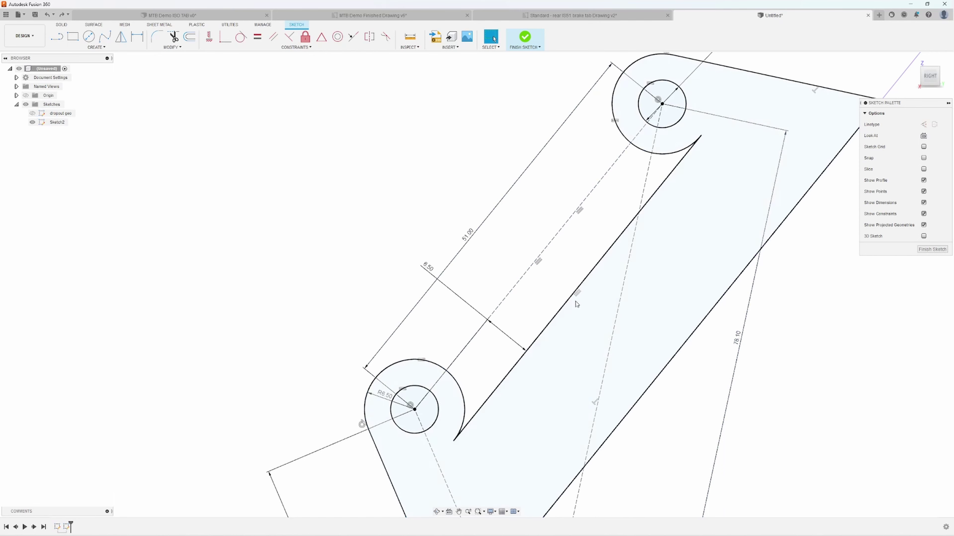
Draw a line tangent to the outer arc around the lower mounting hole, ending on the 6.5 mm offset line
middle_click_drag(504, 266, 507, 311)
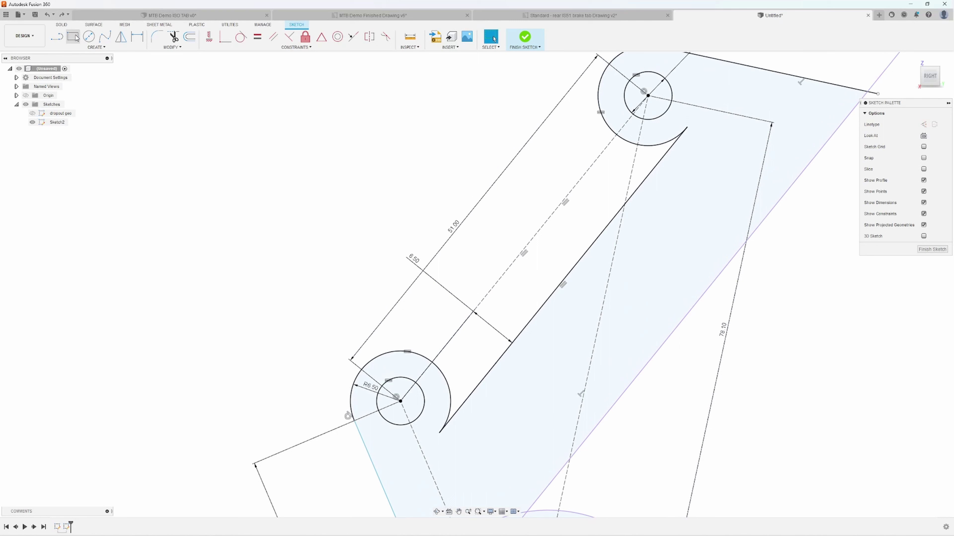
left_click(58, 36)
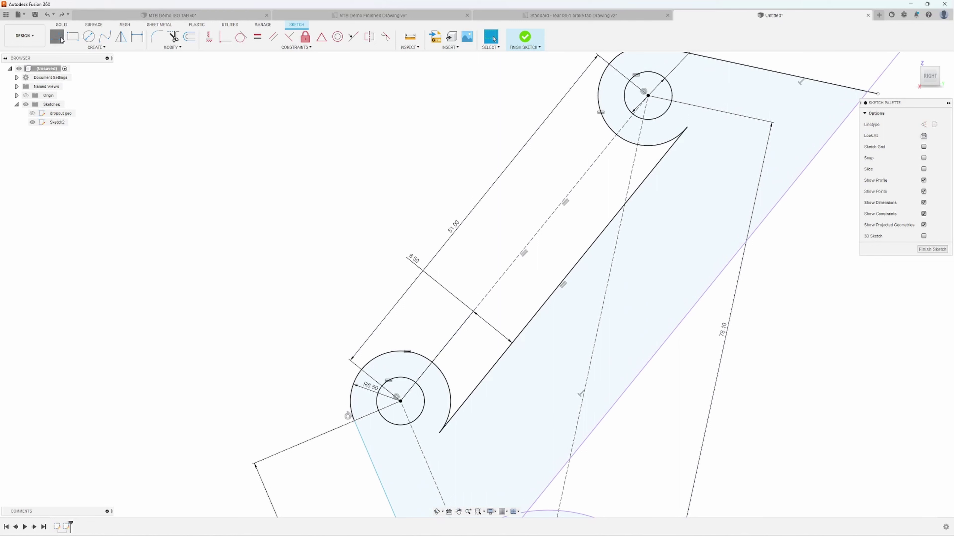
left_click(416, 353)
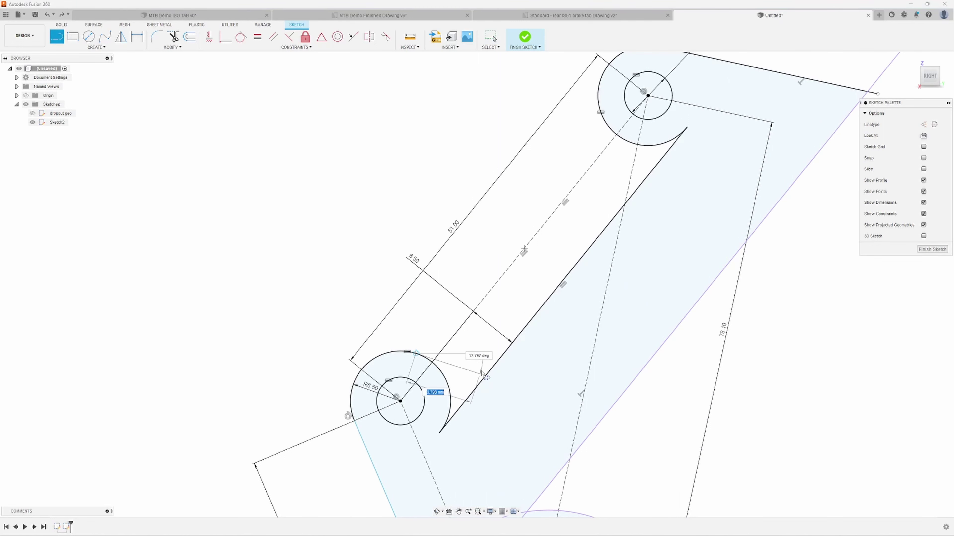
double_click(485, 375)
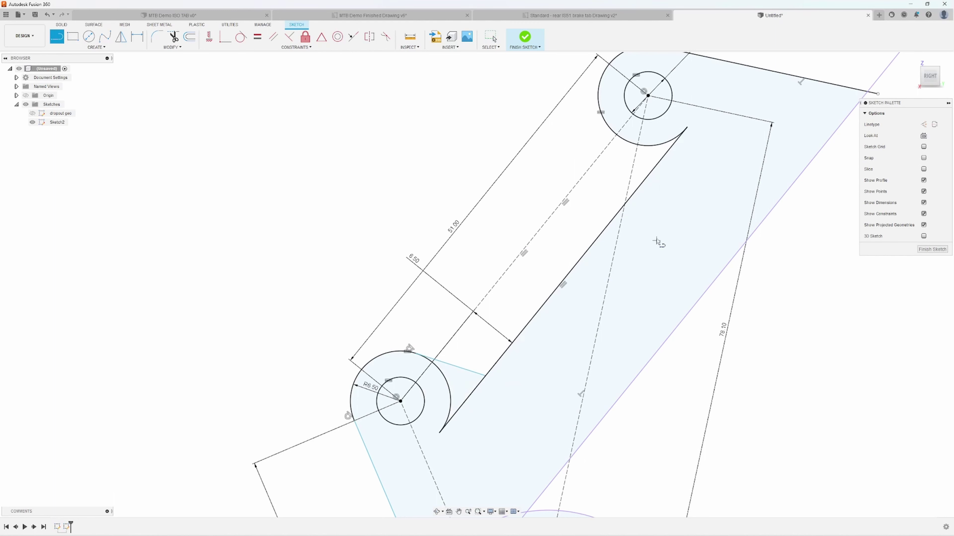
Draw a line from the outer arc around the upper mounting hole to the offset line, and attach its upper end to the arc
left_click(605, 122)
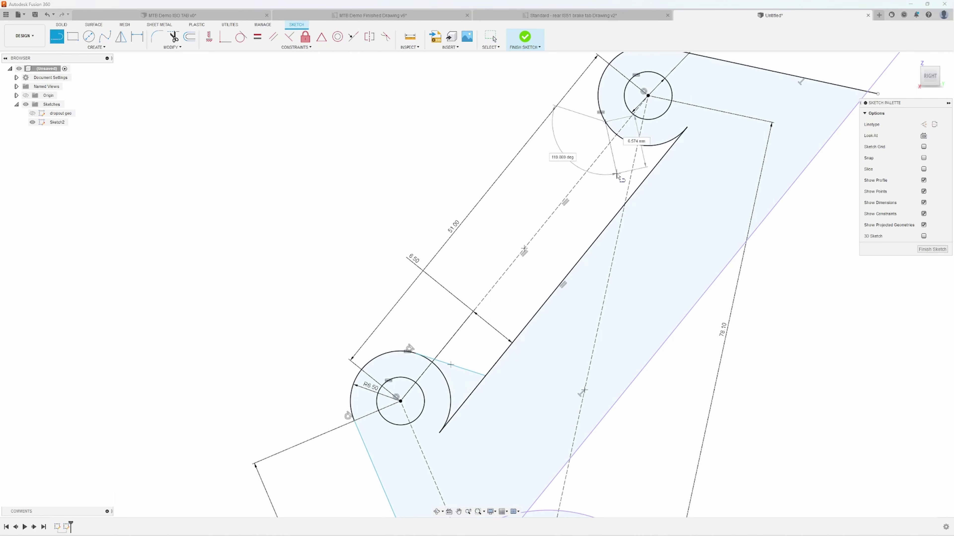
left_click(620, 208)
key("Escape")
left_click(601, 112)
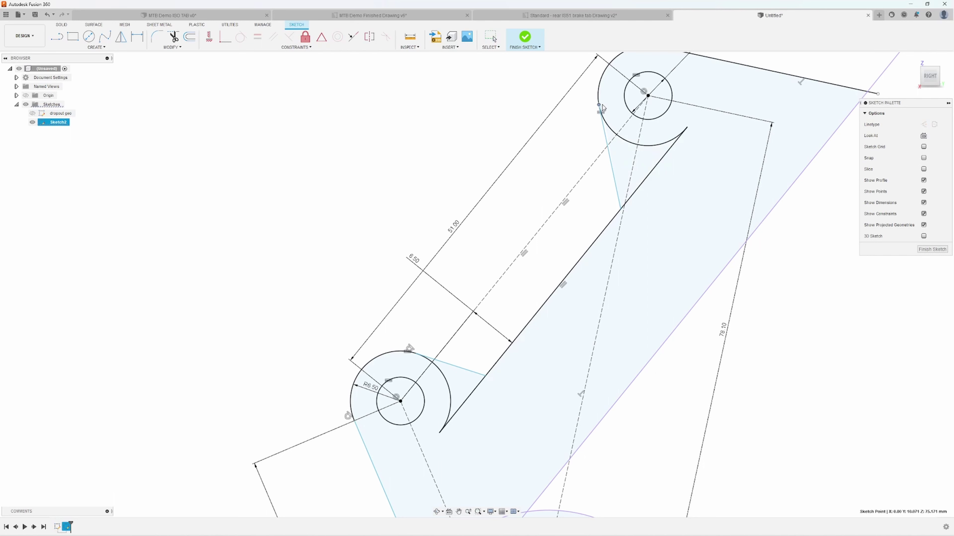
left_click_drag(599, 107, 599, 106)
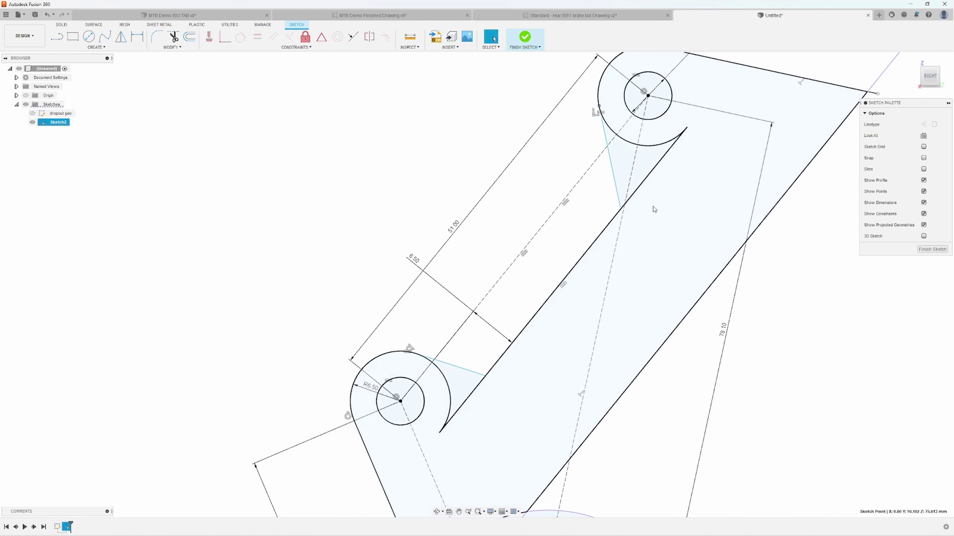
Trim the offset line and the lower hole's outer arc back to the lower connecting line
middle_click_drag(467, 361, 473, 313)
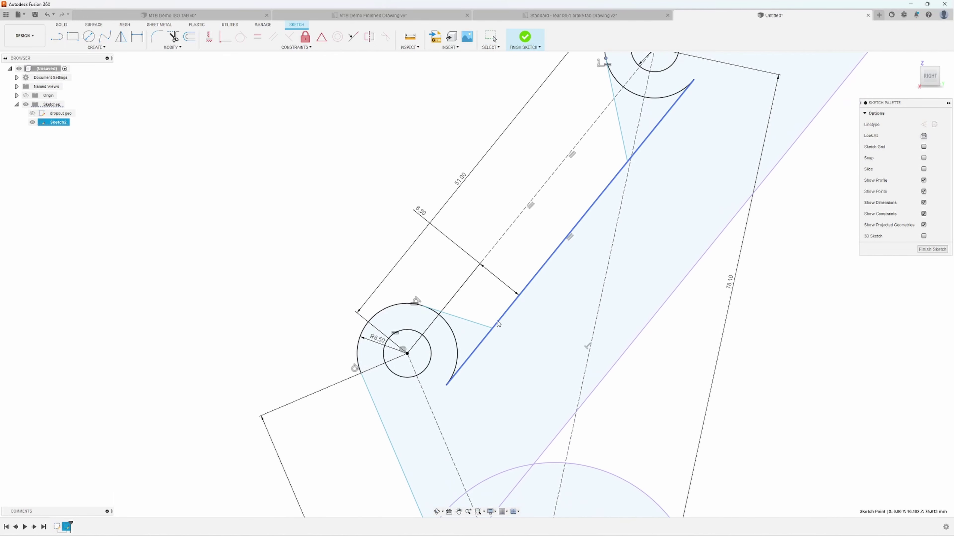
left_click(174, 37)
left_click(470, 350)
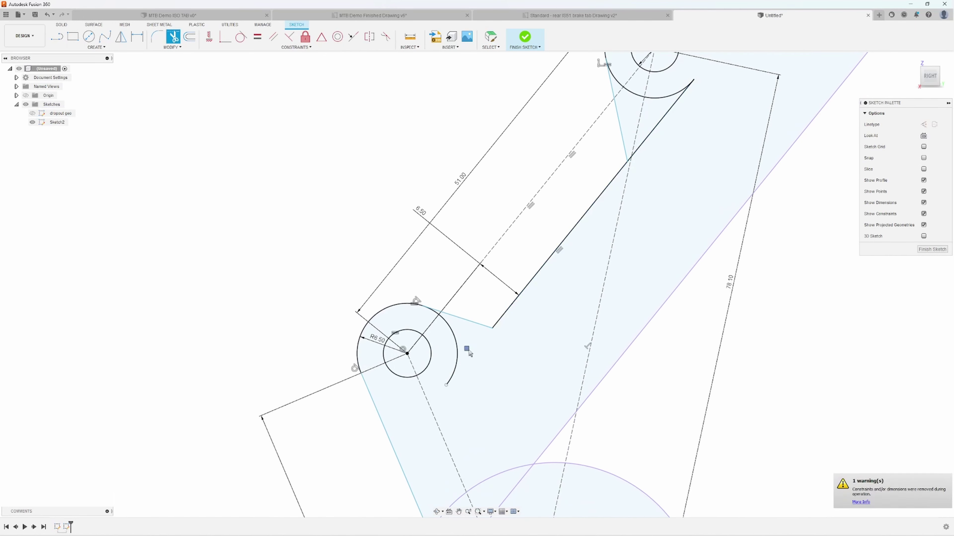
scroll(409, 255, "up", 5)
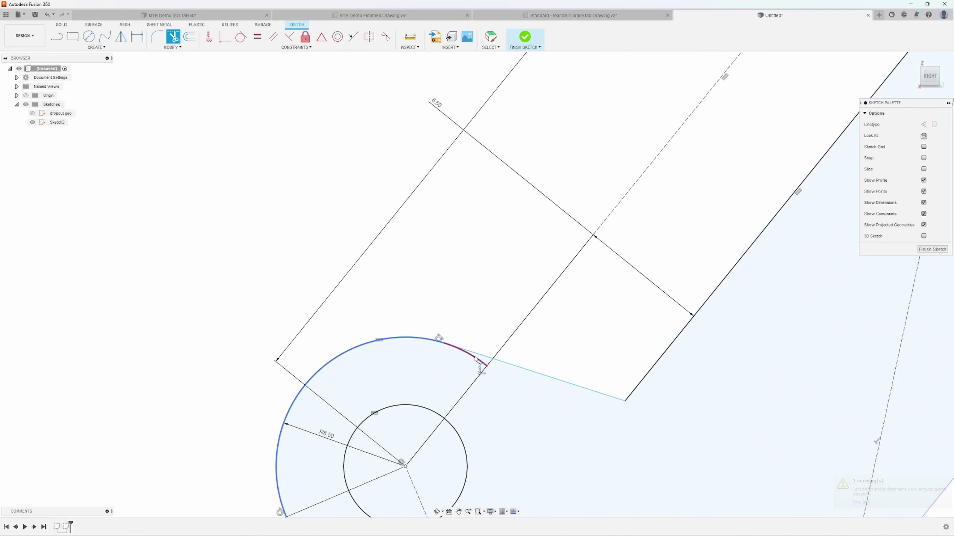
Trim the offset line and the upper hole's outer arc back to the upper connecting line
middle_click_drag(582, 355, 618, 334)
middle_click_drag(728, 277, 405, 377)
scroll(404, 377, "down", 3)
middle_click_drag(493, 349, 509, 456)
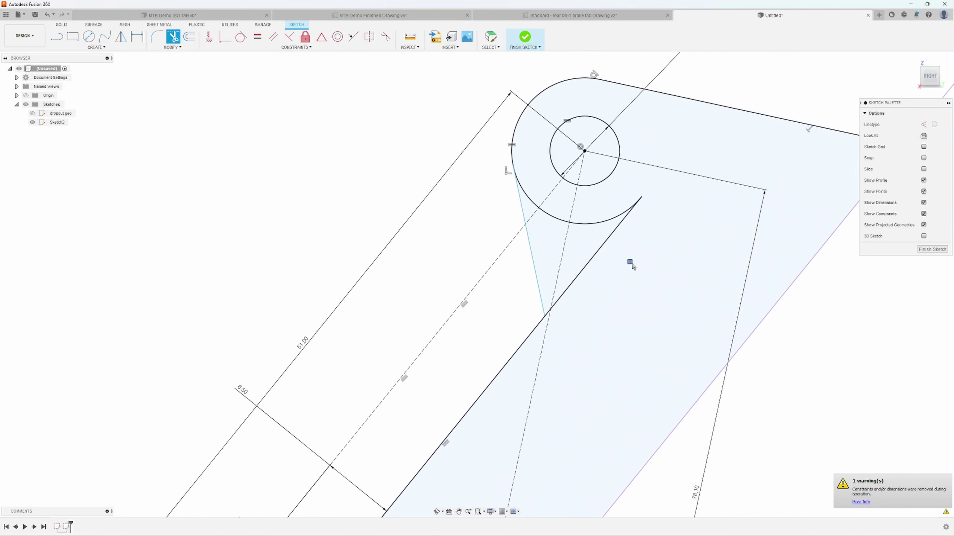
left_click_drag(629, 263, 612, 215)
left_click(556, 219)
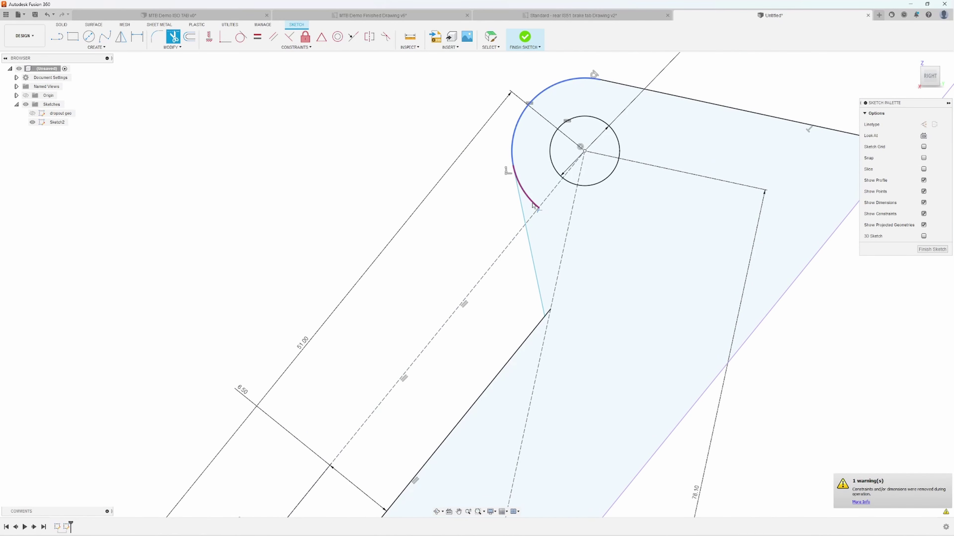
left_click(523, 190)
scroll(608, 250, "down", 3)
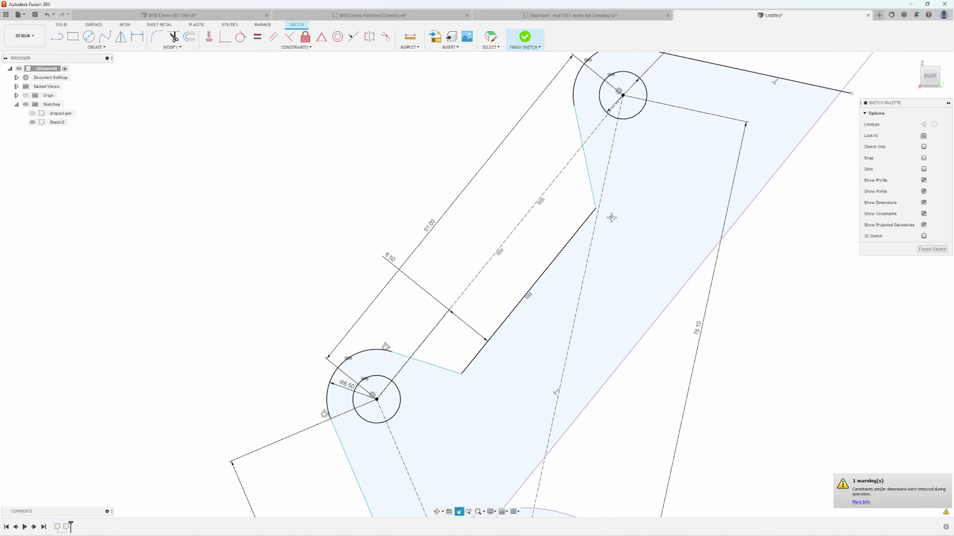
mouse_move(608, 249)
middle_mouse_down()
mouse_move(604, 203)
mouse_move(607, 242)
middle_mouse_up()
key("Escape")
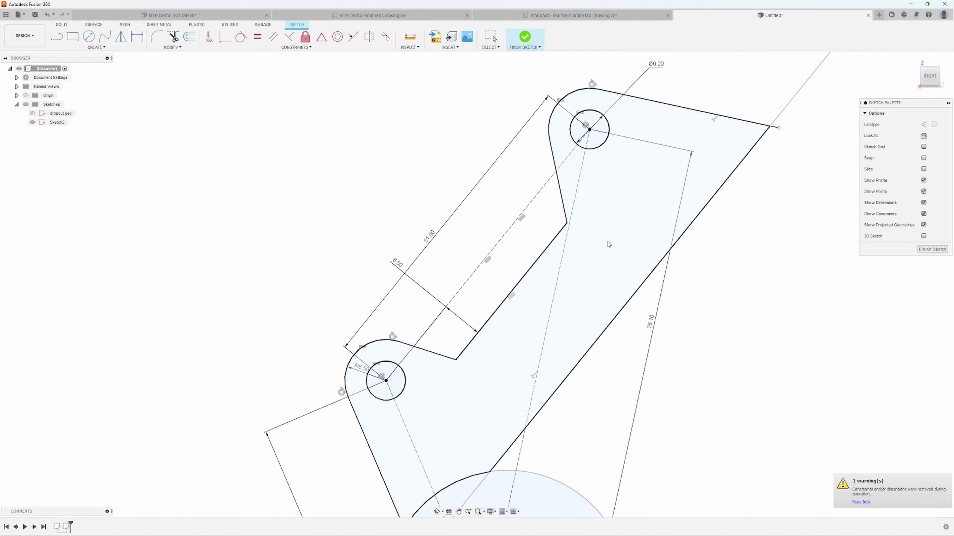
Reposition the 6.5 mm offset dimension so it sits between the hole centerline and the offset line
scroll(608, 240, "down", 2)
key("d")
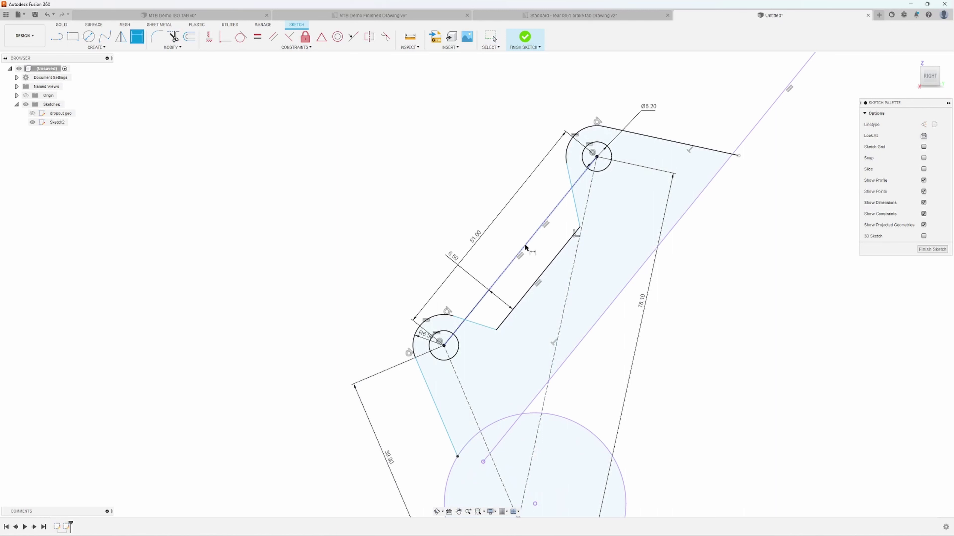
key("Escape")
left_click_drag(453, 257, 520, 275)
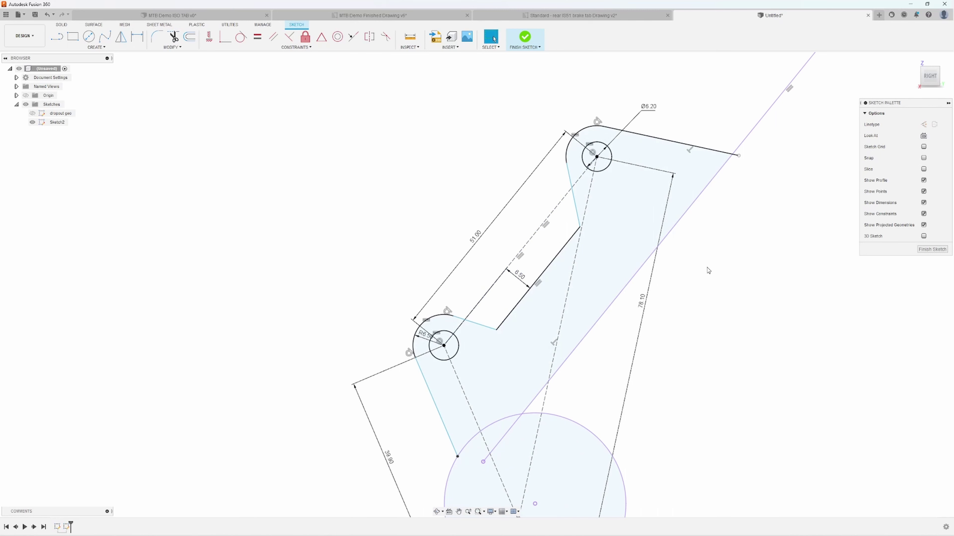
Make the upper connecting line tangent to the upper hole's outer arc and adjust its inner corner along the offset line
middle_click_drag(728, 264, 714, 277)
mouse_move(567, 239)
left_mouse_down()
mouse_move(585, 236)
mouse_move(577, 247)
mouse_move(592, 229)
left_mouse_up()
left_click(242, 37)
left_click(559, 177)
left_click(559, 182)
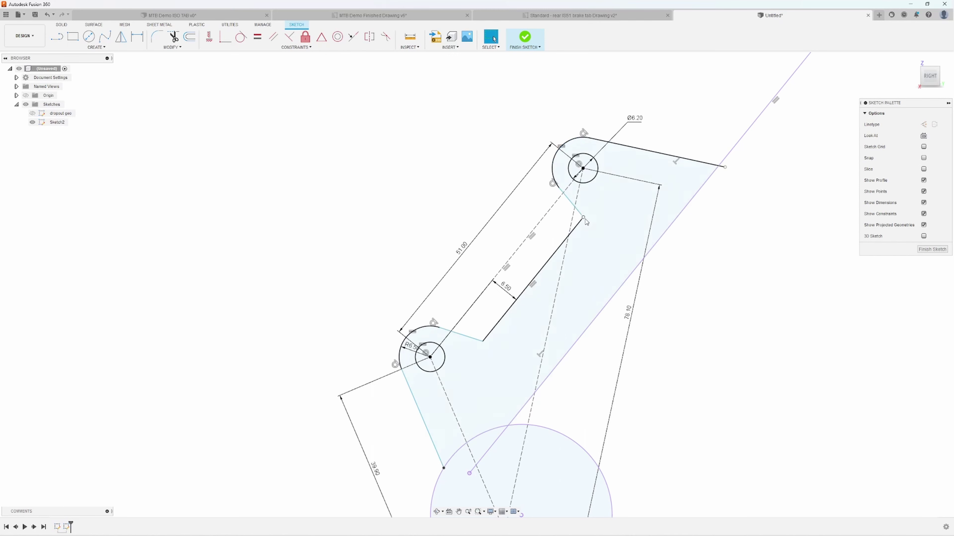
key("Escape")
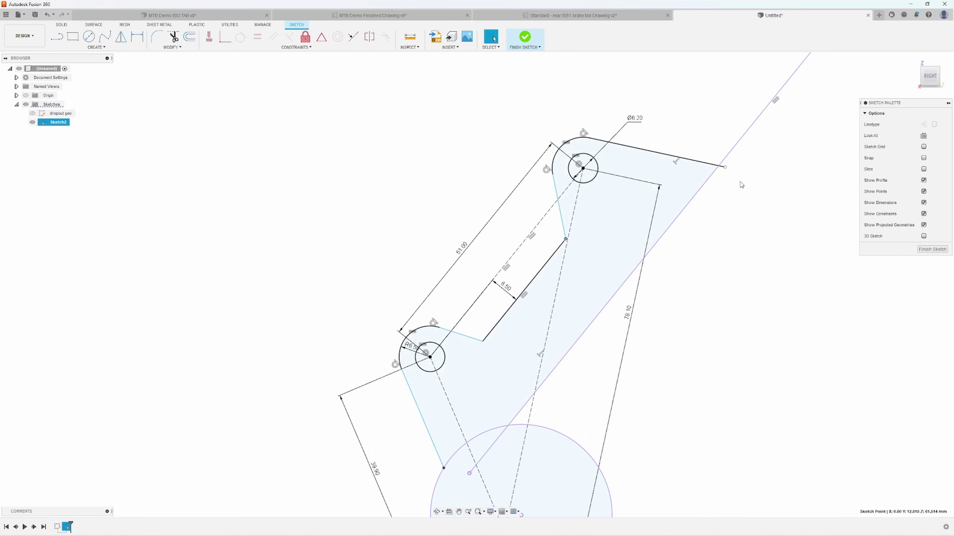
Move the free end of the upper tangent line to the slanted tube line and extend it past that line
left_click_drag(735, 162, 726, 172)
scroll(751, 171, "up", 2)
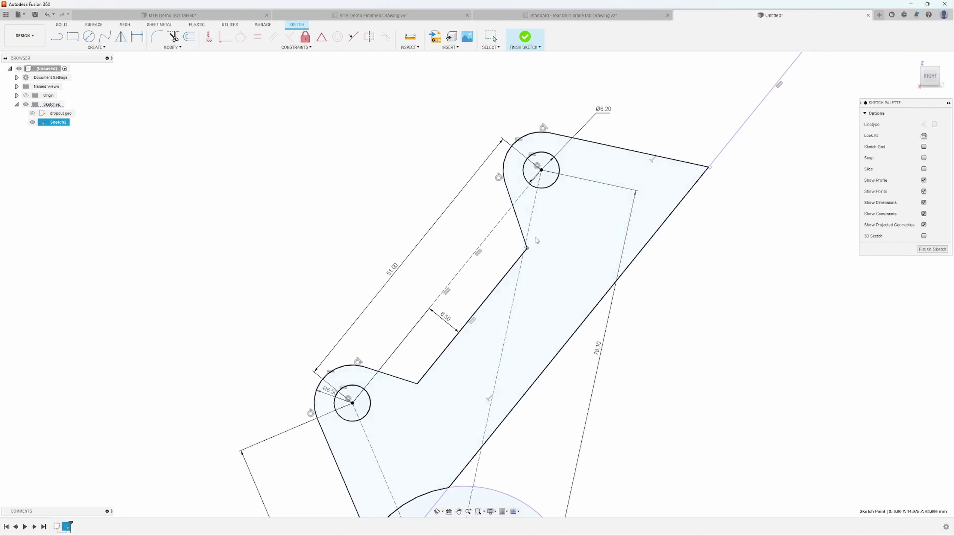
mouse_move(712, 169)
left_mouse_down()
mouse_move(790, 184)
mouse_move(741, 203)
mouse_move(748, 210)
left_mouse_up()
scroll(732, 212, "down", 2)
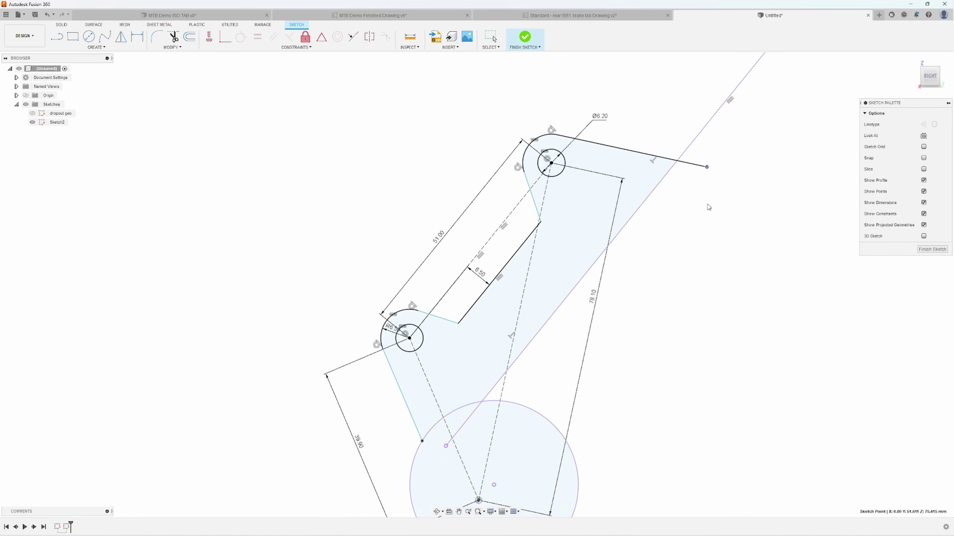
Delete the perpendicular constraint between the upper tangent line and the 78.1 mm construction line, and swing the tangent line's free end upward
scroll(672, 160, "up", 4)
scroll(645, 154, "down", 5)
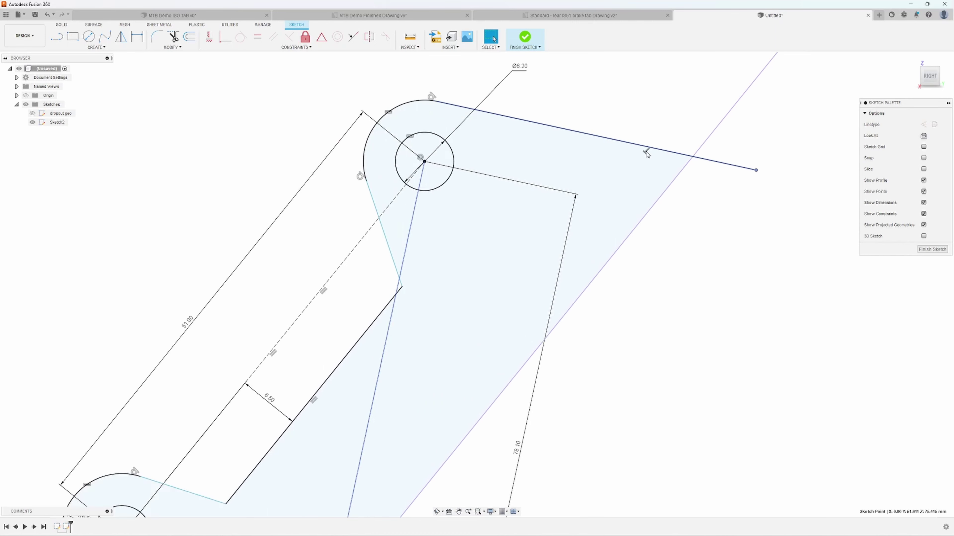
mouse_move(646, 154)
middle_mouse_down()
mouse_move(646, 127)
mouse_move(648, 136)
middle_mouse_up()
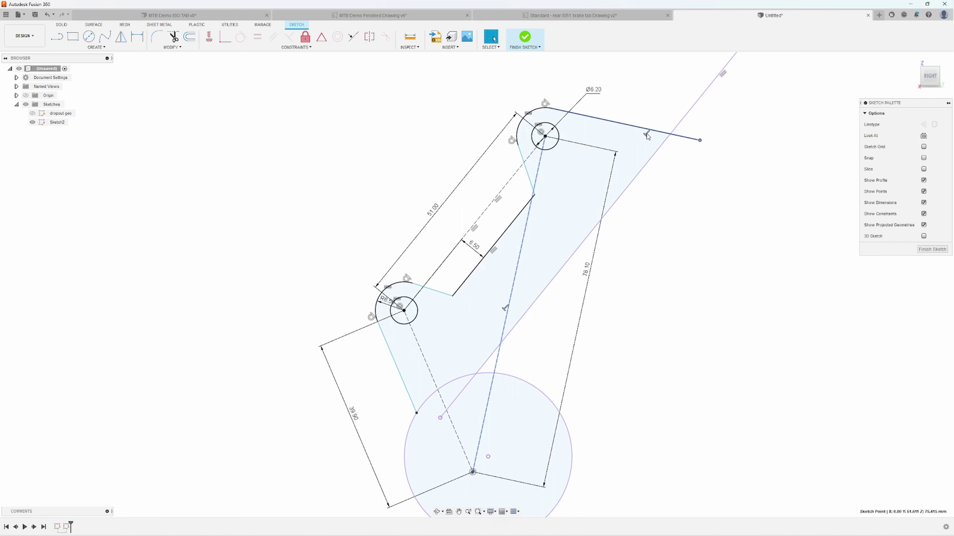
left_click(646, 134)
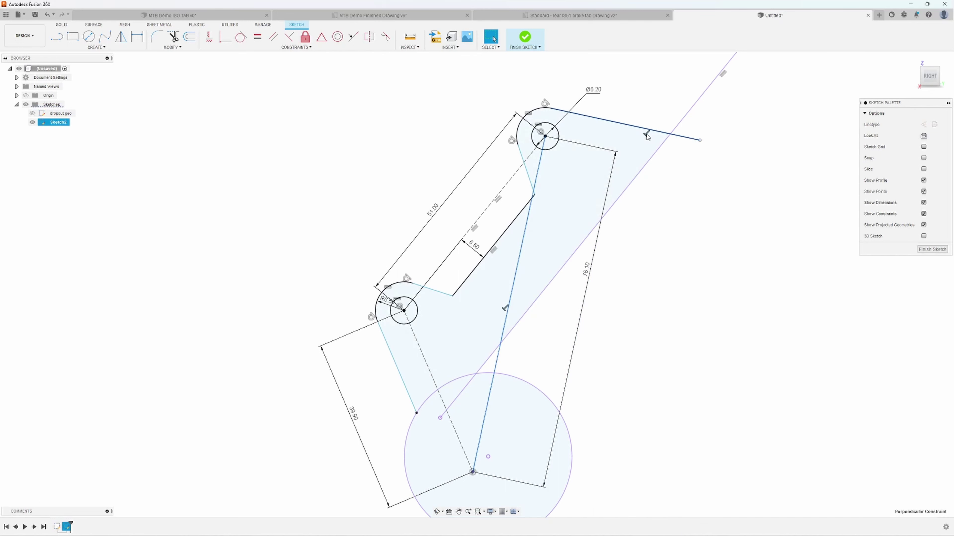
key("Delete")
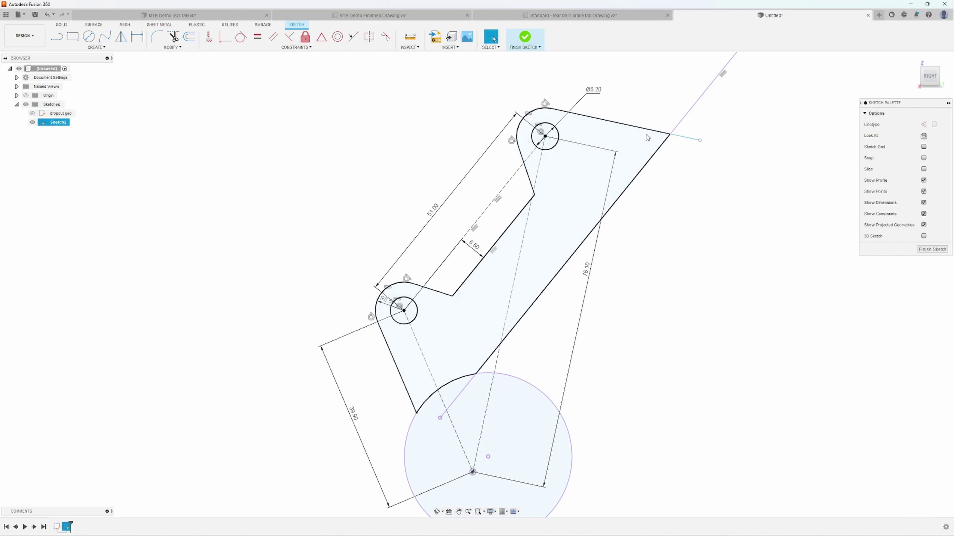
mouse_move(705, 138)
left_mouse_down()
mouse_move(739, 128)
mouse_move(744, 143)
mouse_move(753, 97)
left_mouse_up()
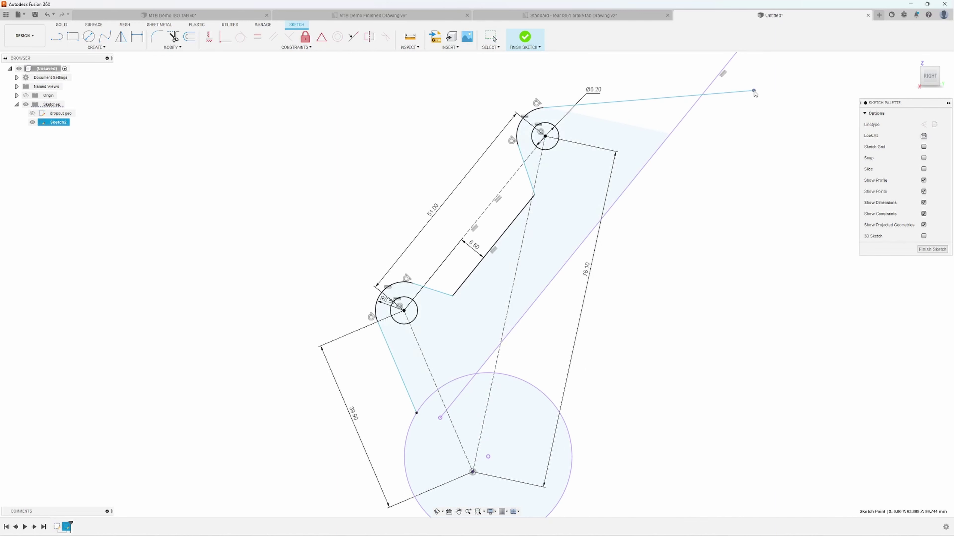
Dimension the angle between the lower connecting line and the offset line as 120°
mouse_move(683, 207)
middle_mouse_down()
mouse_move(716, 235)
mouse_move(714, 220)
middle_mouse_up()
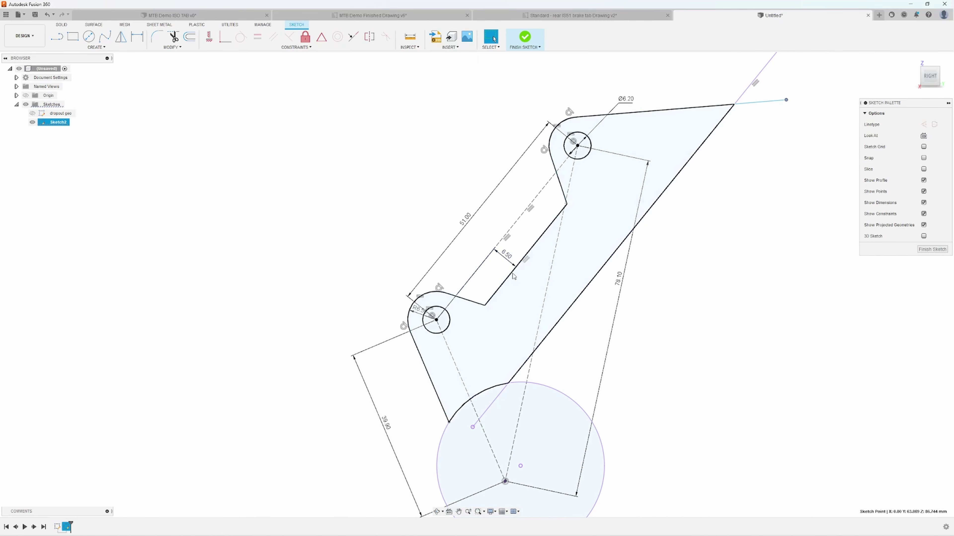
key("d")
left_click(474, 302)
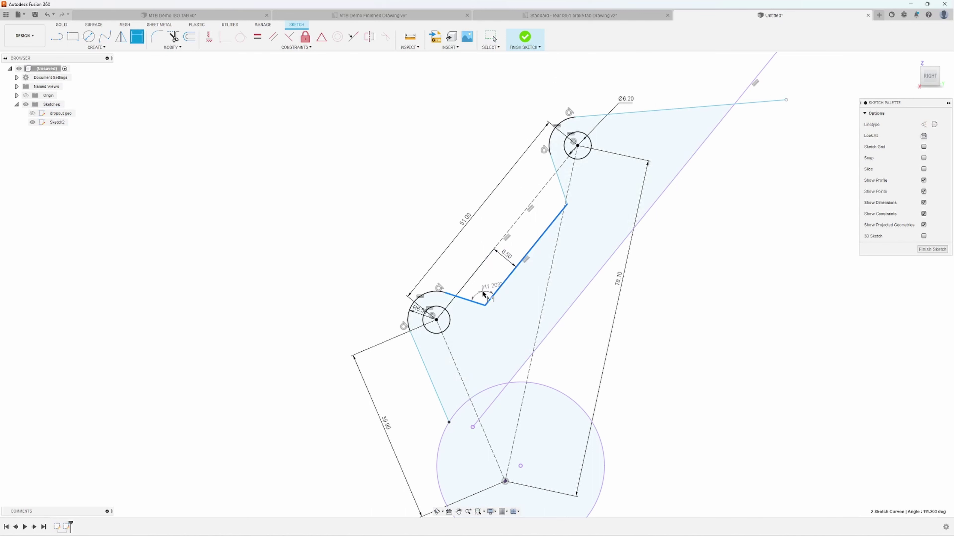
left_click(485, 293)
type("120")
key("Return")
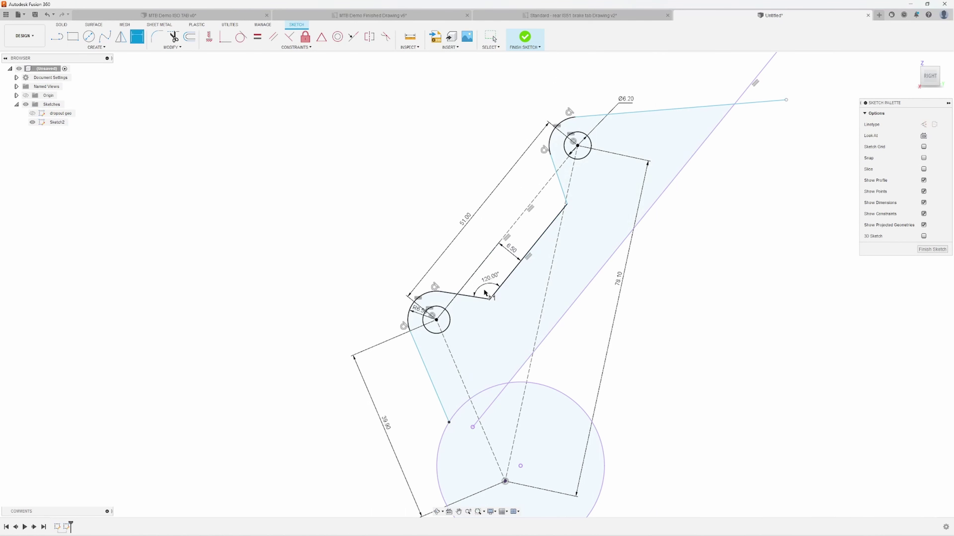
Dimension the angle between the upper connecting line and the offset line as 120°
left_click(552, 226)
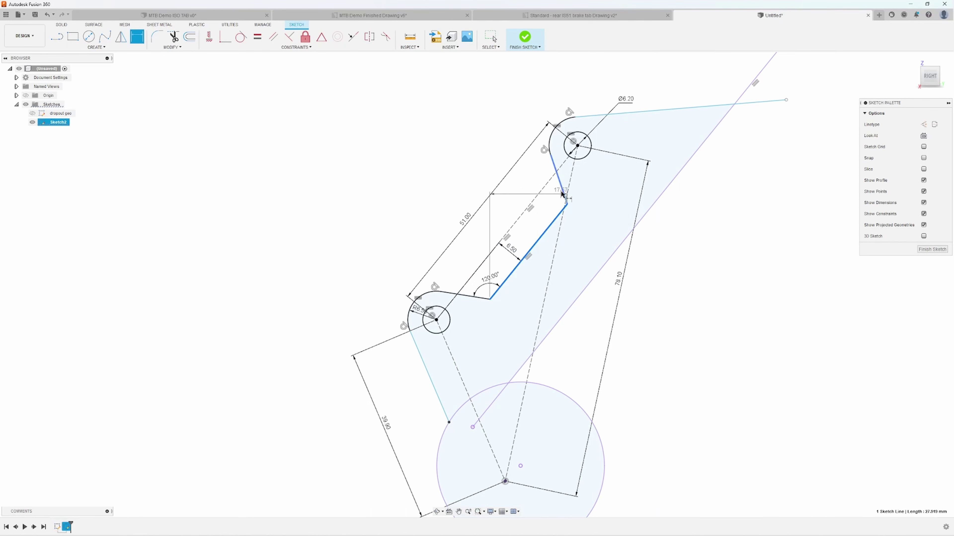
left_click(559, 188)
left_click(551, 203)
type("120")
key("Return")
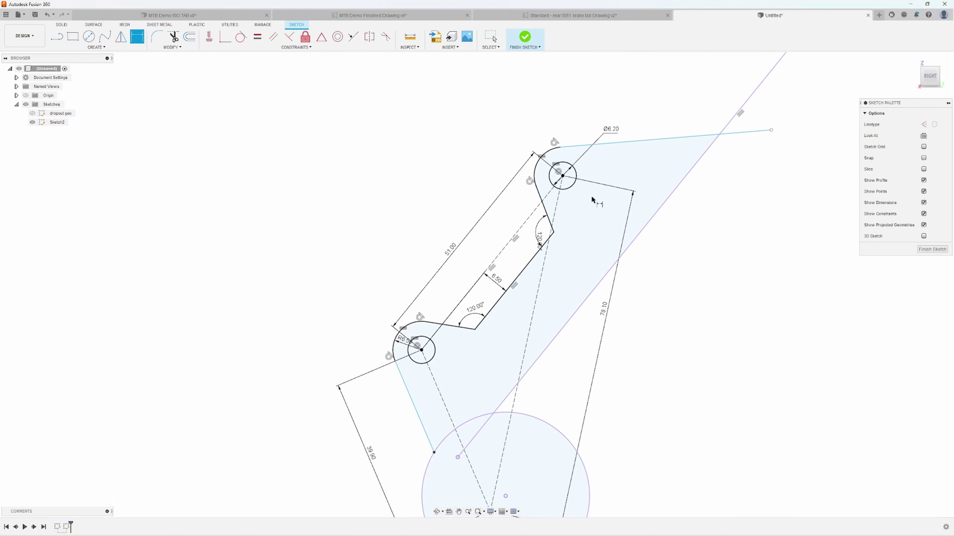
Dimension the angle between the offset line and the upper tangent line as 140°
left_click(537, 253)
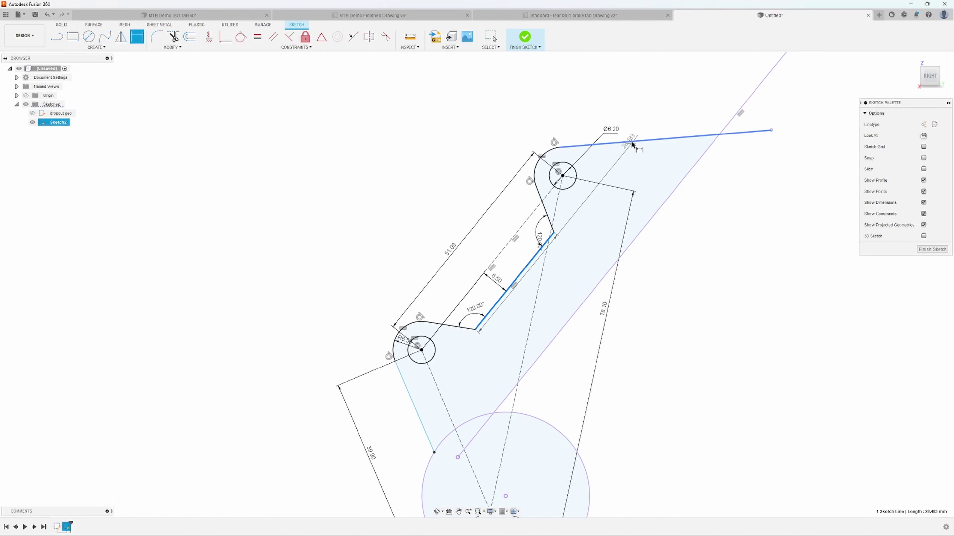
left_click(632, 145)
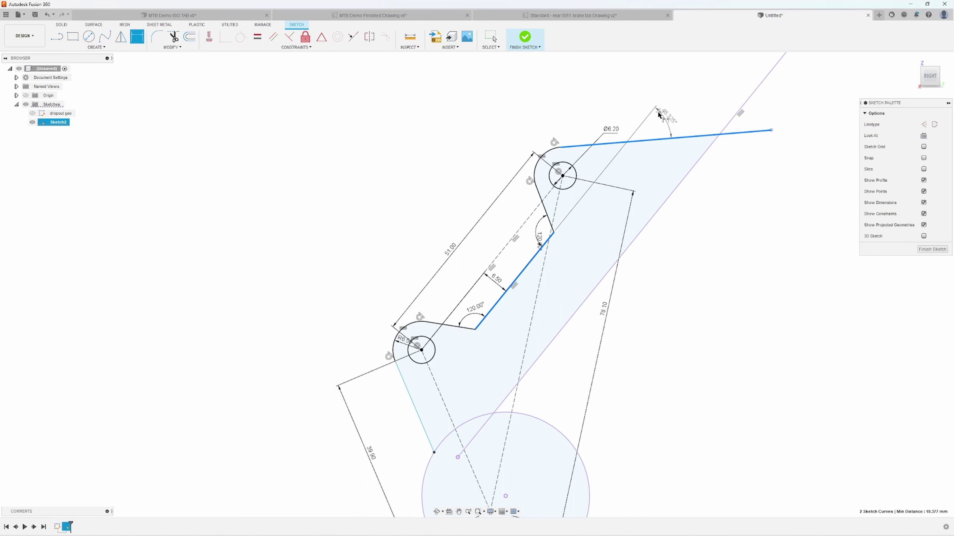
left_click(738, 177)
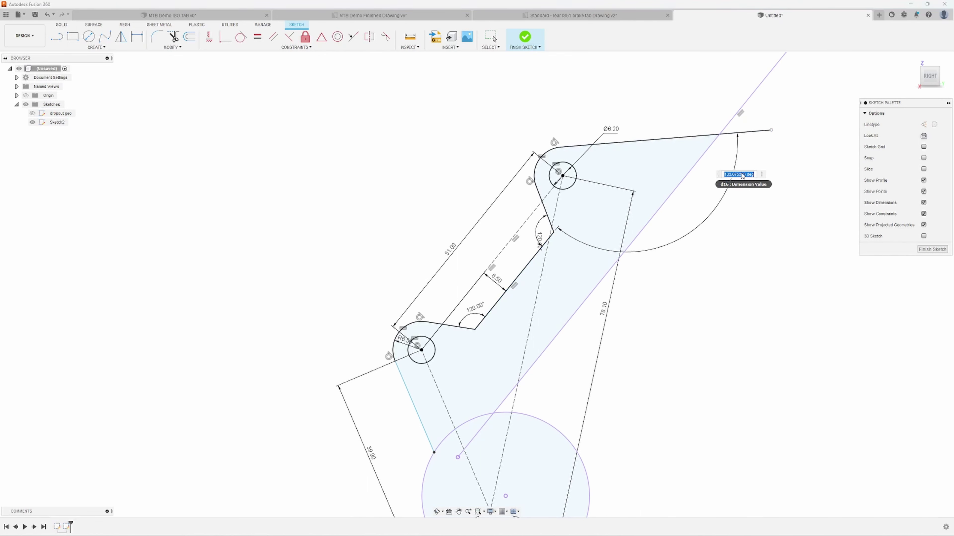
type("140")
key("Return")
key("Escape")
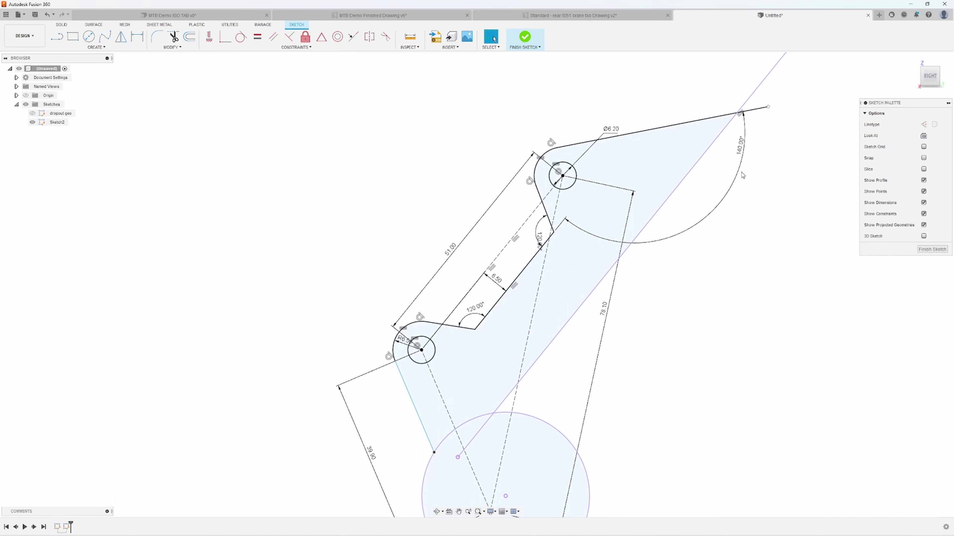
Dimension the angle between the lower outer tangent line and the lower connecting line as 60°
scroll(716, 165, "down", 2)
mouse_move(717, 165)
middle_mouse_down()
mouse_move(676, 100)
mouse_move(643, 210)
middle_mouse_up()
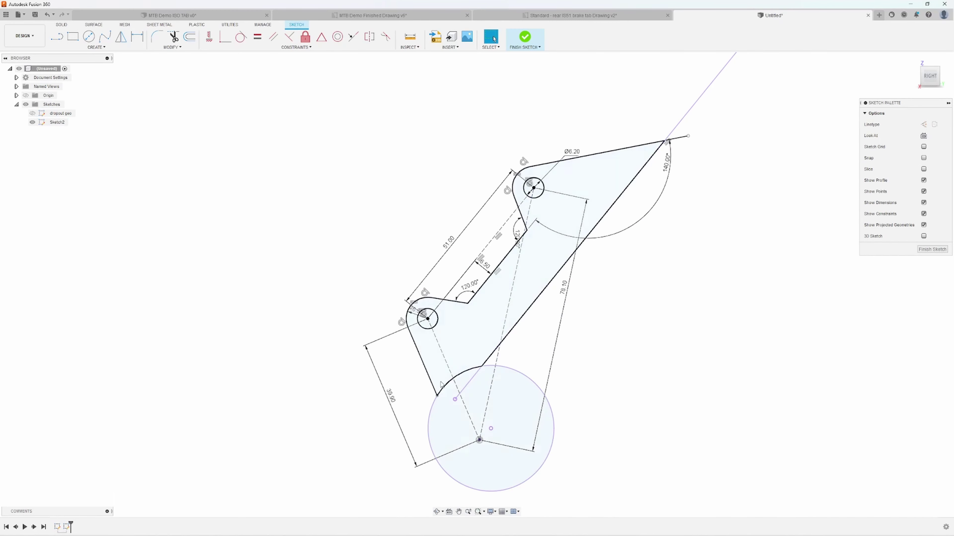
key("d")
left_click(427, 370)
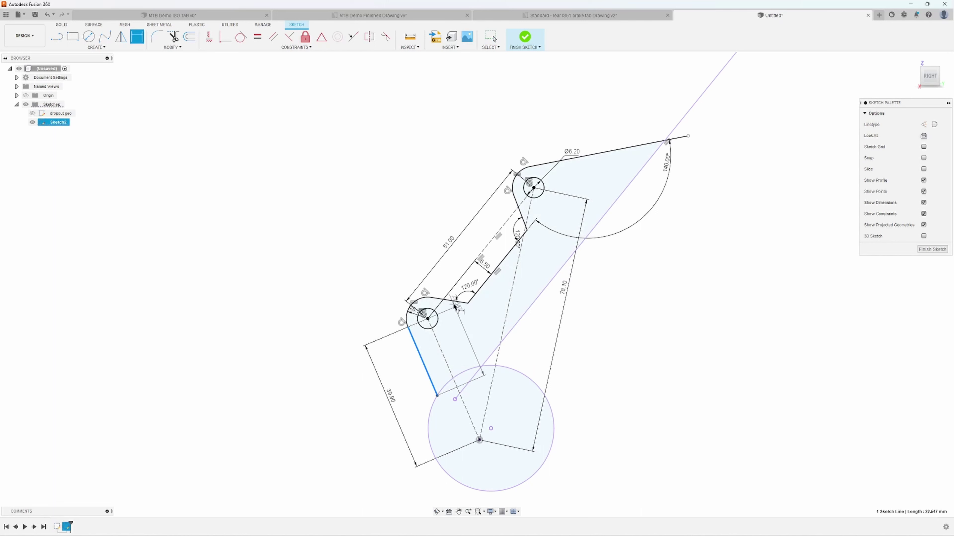
left_click(455, 302)
left_click(455, 323)
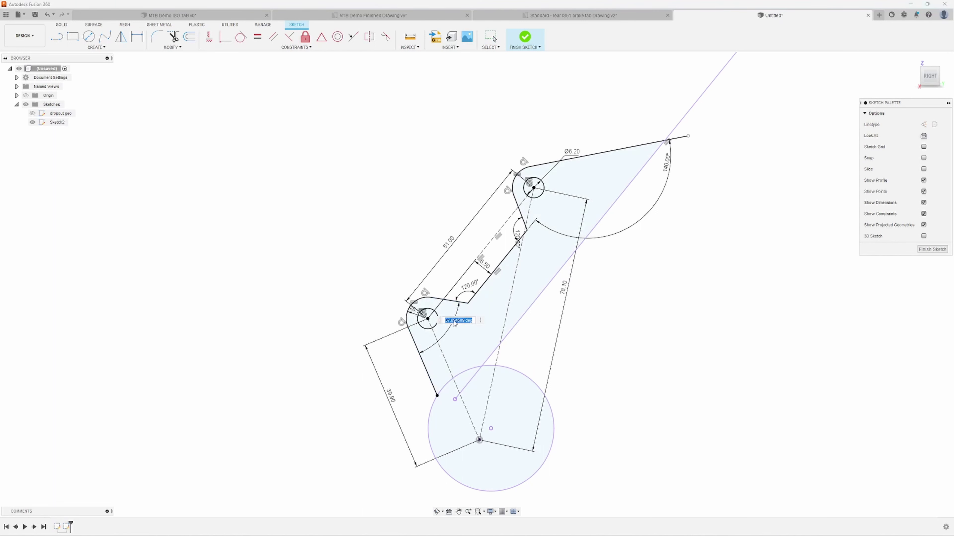
type("60")
key("Return")
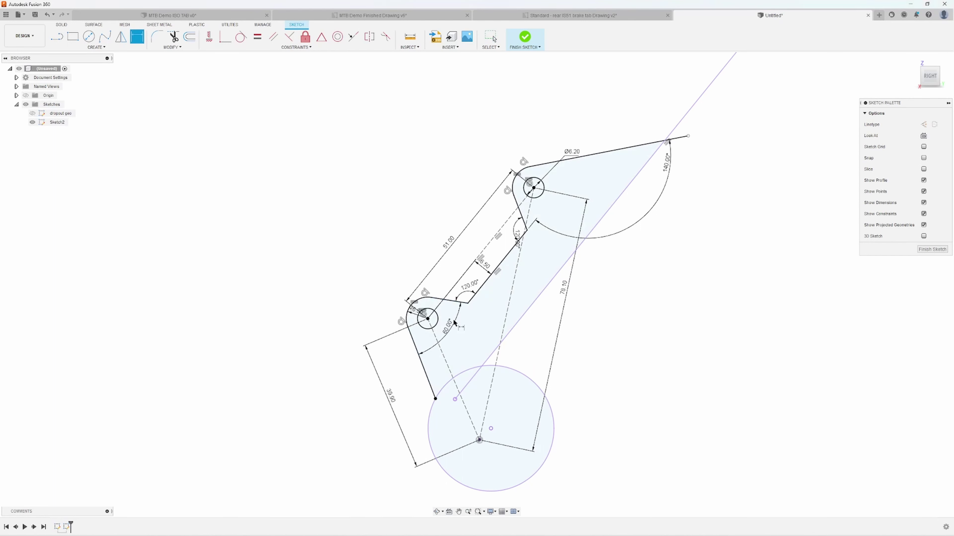
Draw a three-point arc from the dropout circle to the slanted tube line, bulging toward the relief between the mounting holes
scroll(479, 313, "up", 2)
middle_click_drag(579, 305, 566, 320)
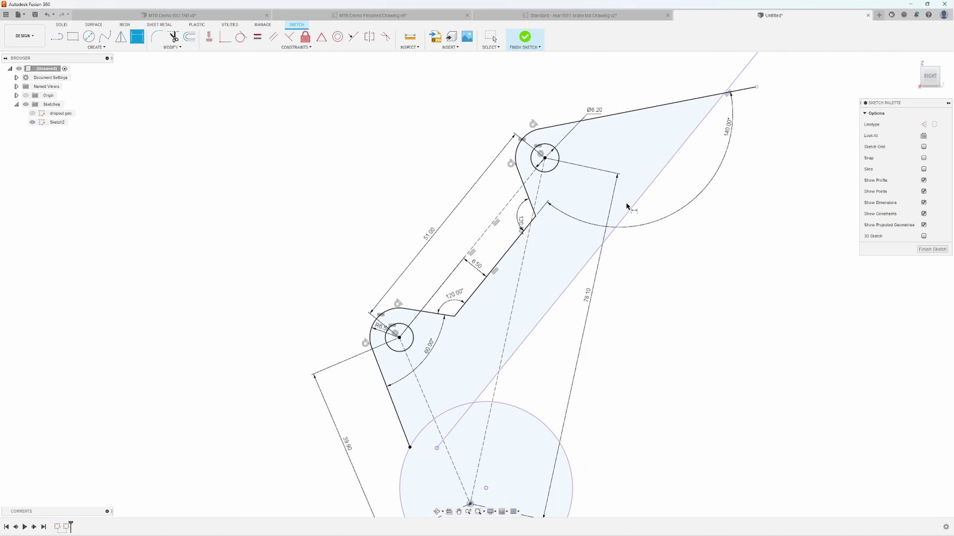
left_click(79, 49)
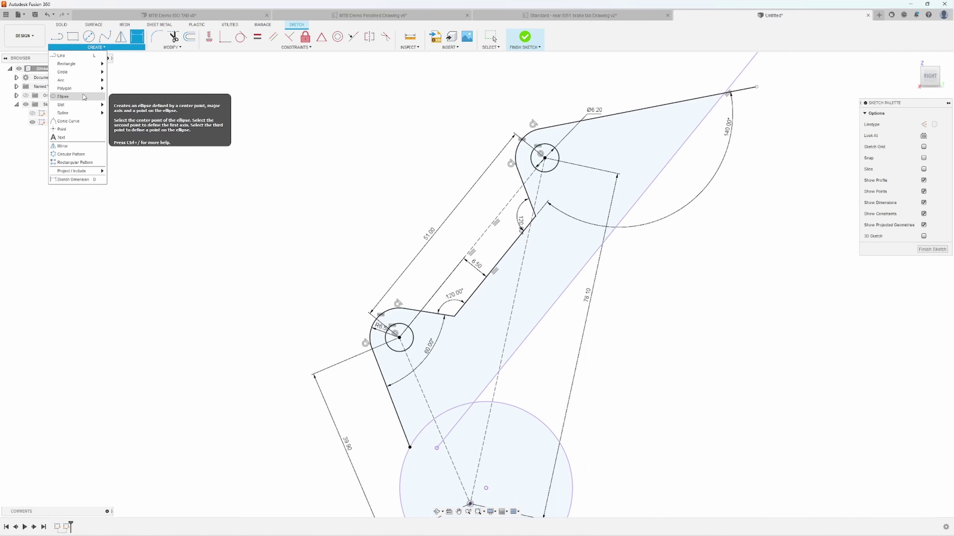
mouse_move(85, 80)
left_click(143, 82)
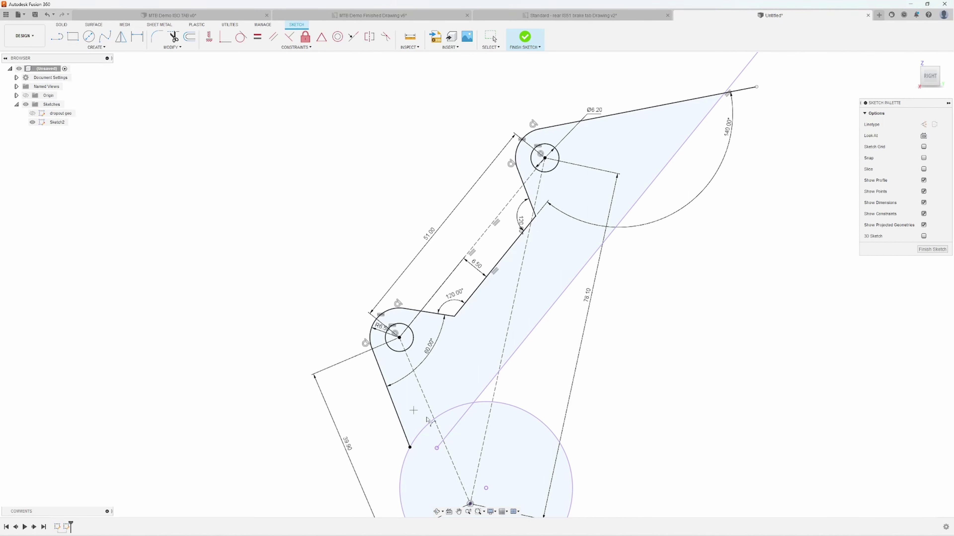
left_click(457, 407)
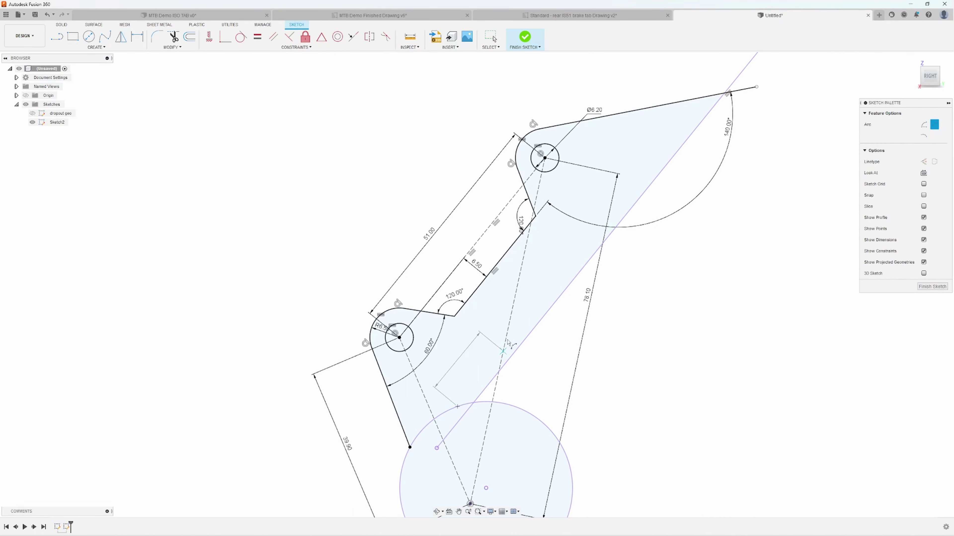
left_click(646, 188)
left_click(548, 257)
key("Escape")
Place the arc's upper end and the upper tangent line's free end on the slanted tube line, and finish the sketch
middle_click_drag(663, 326, 654, 342)
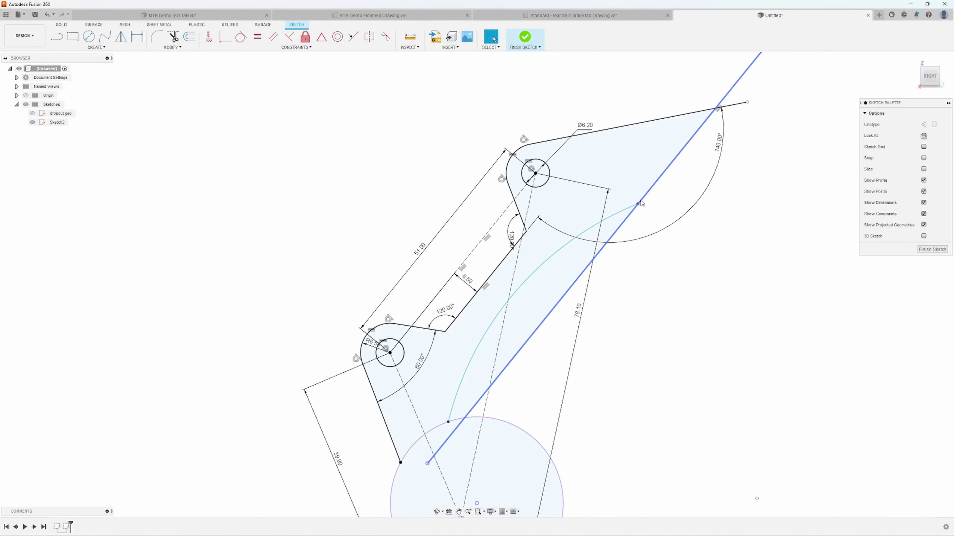
mouse_move(638, 204)
left_mouse_down()
mouse_move(664, 182)
mouse_move(655, 202)
mouse_move(660, 216)
mouse_move(665, 208)
left_mouse_up()
scroll(734, 206, "down", 2)
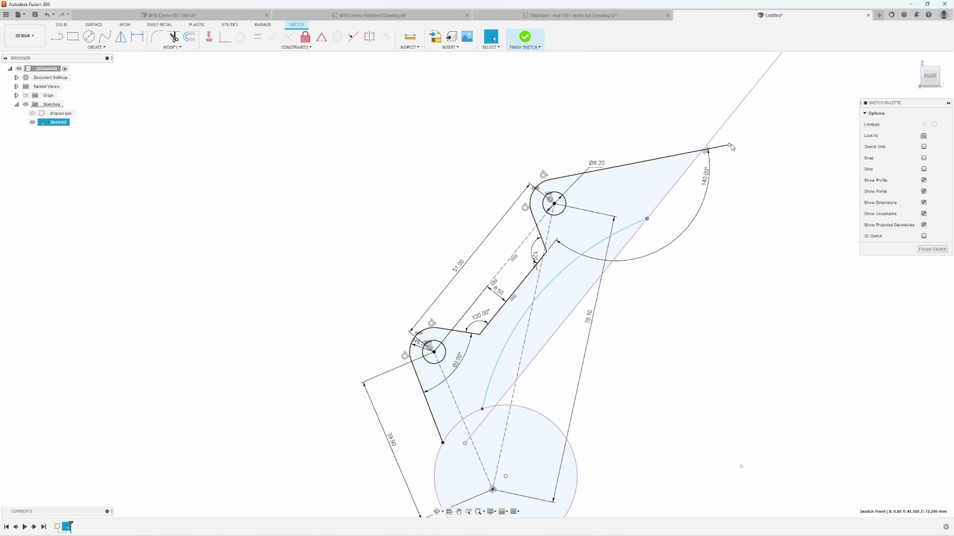
mouse_move(728, 145)
left_mouse_down()
mouse_move(713, 151)
mouse_move(730, 146)
left_mouse_up()
scroll(717, 139, "down", 2)
left_click(932, 249)
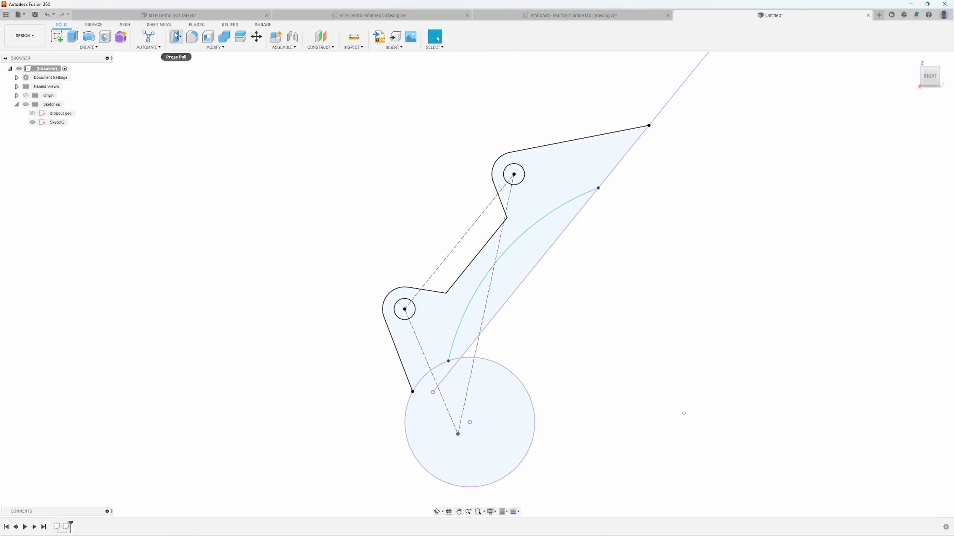
Extrude the tab profile outside the arc by -4 mm as a new body, leaving the mounting holes open
left_click(191, 48)
left_click(73, 37)
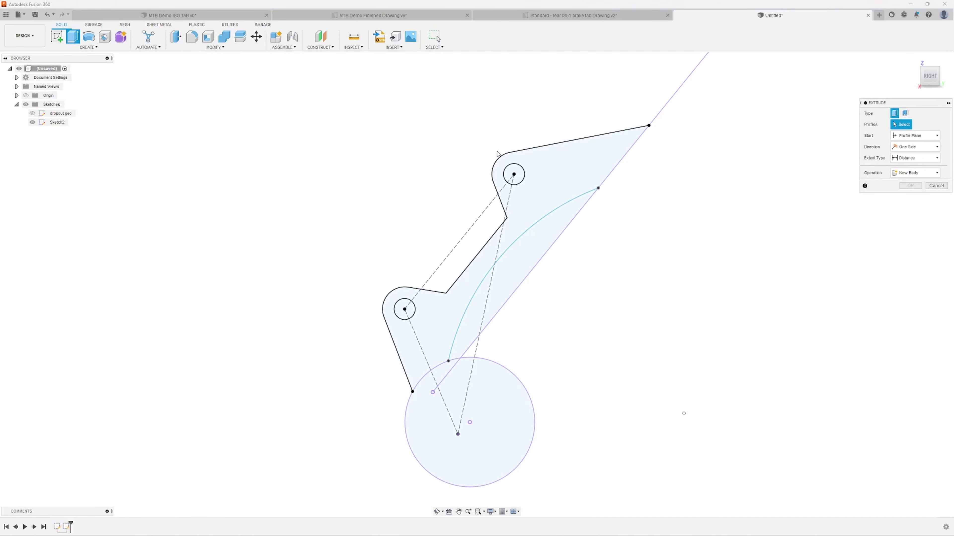
key("Escape")
key("e")
left_click(556, 175)
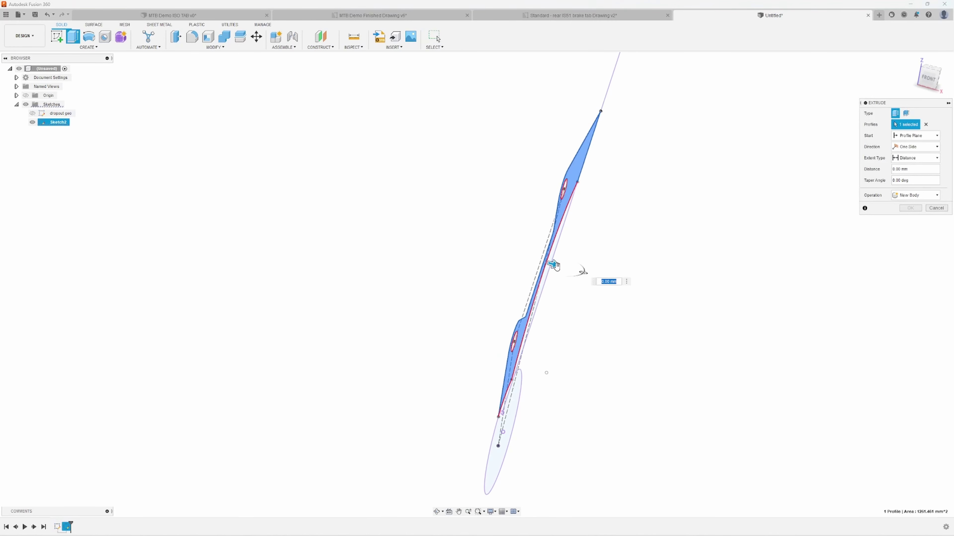
left_click_drag(553, 265, 548, 268)
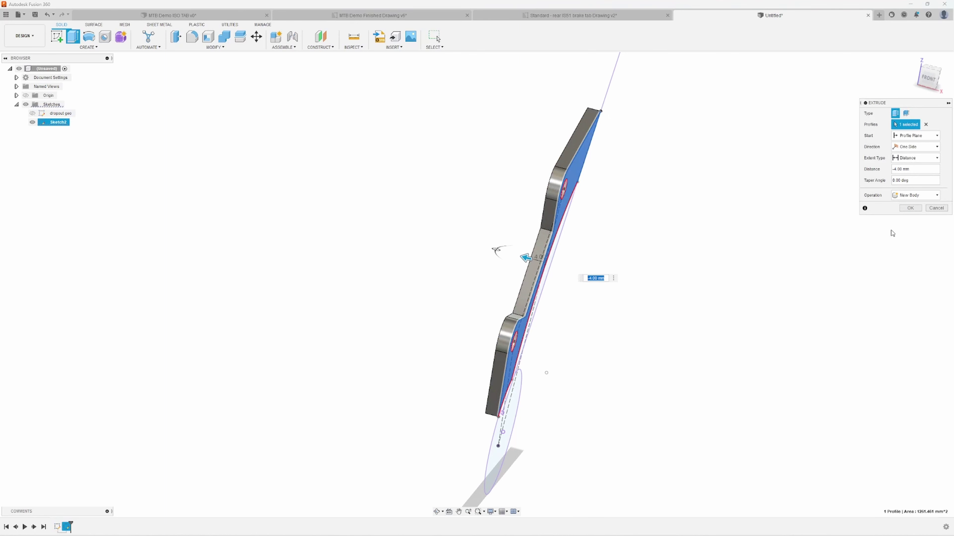
left_click(909, 208)
middle_click_drag(815, 251, 768, 229, "shift")
scroll(385, 277, "up", 3)
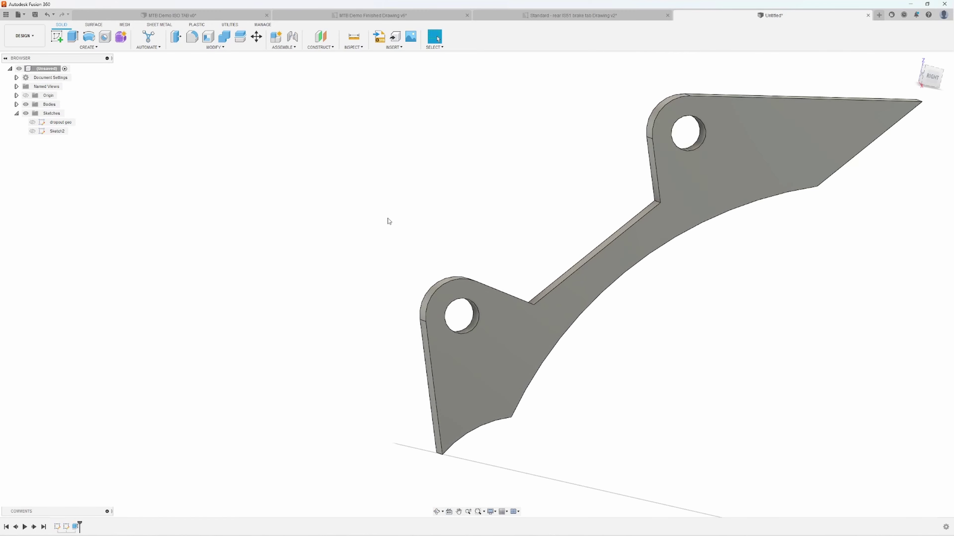
Try a 10 mm fillet on the relief's lower inner corner edge alone, and remove that edge selection
middle_click_drag(527, 197, 539, 221, "shift")
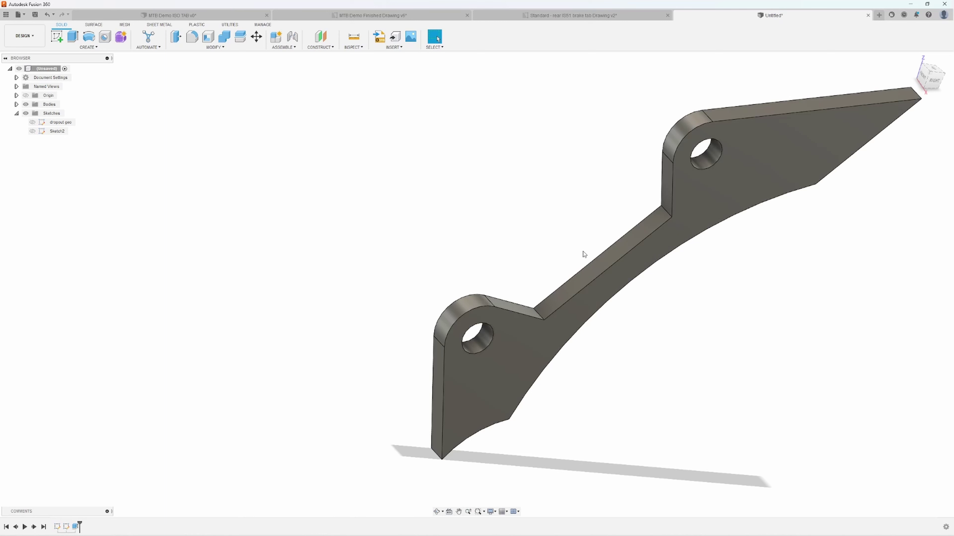
left_click(193, 41)
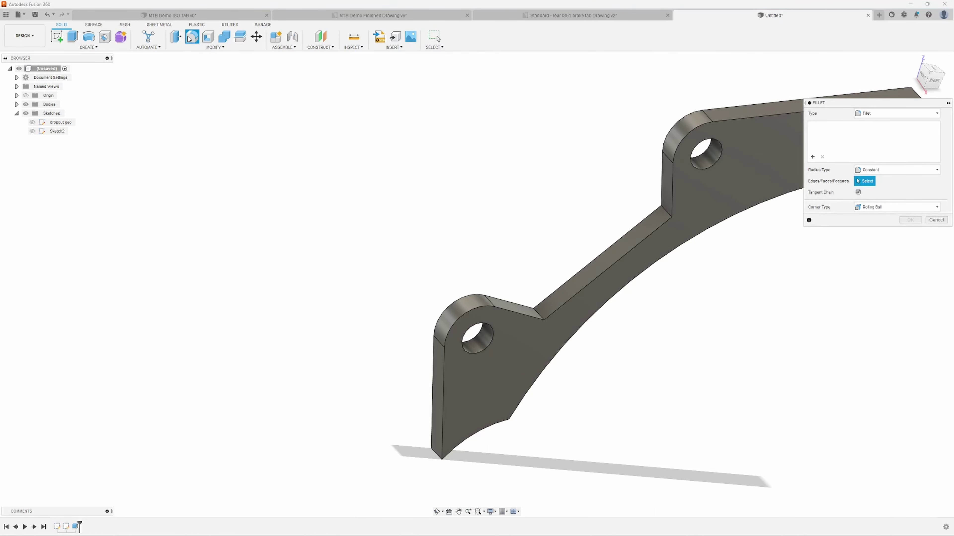
scroll(539, 293, "up", 3)
left_click(541, 318)
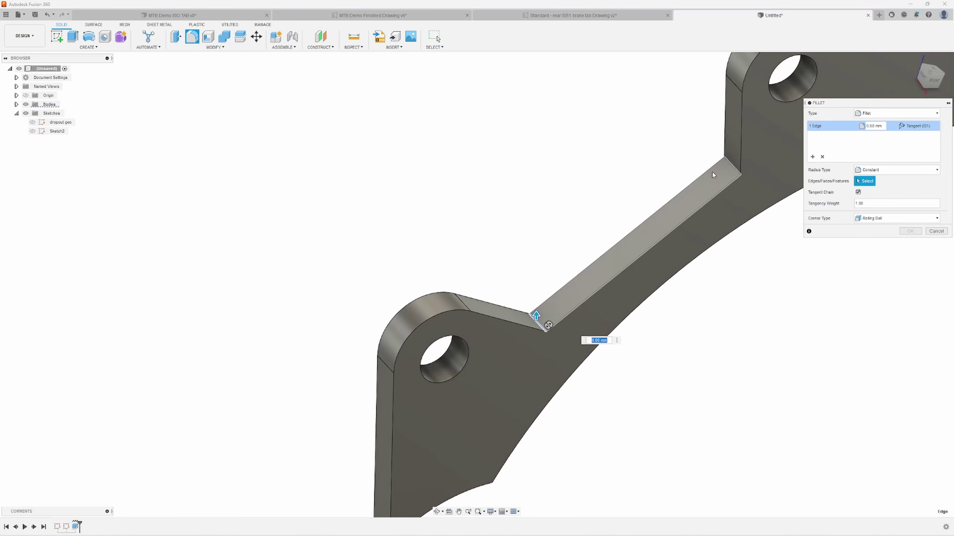
left_click(882, 127)
type("1")
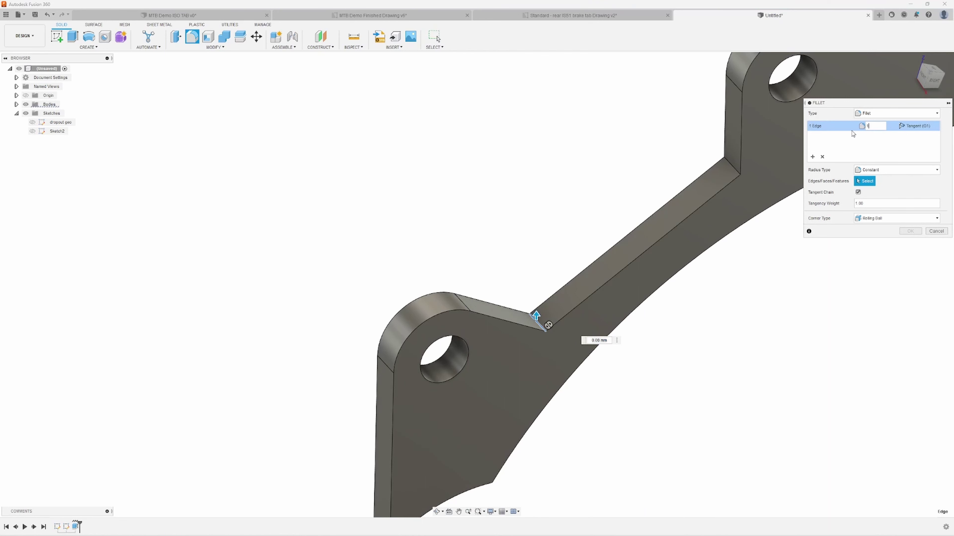
type("0")
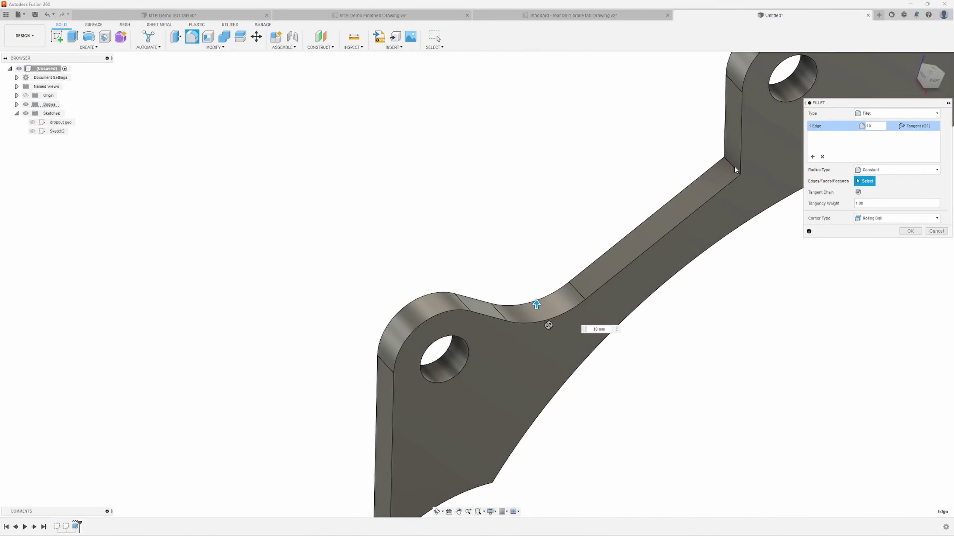
left_click(821, 157)
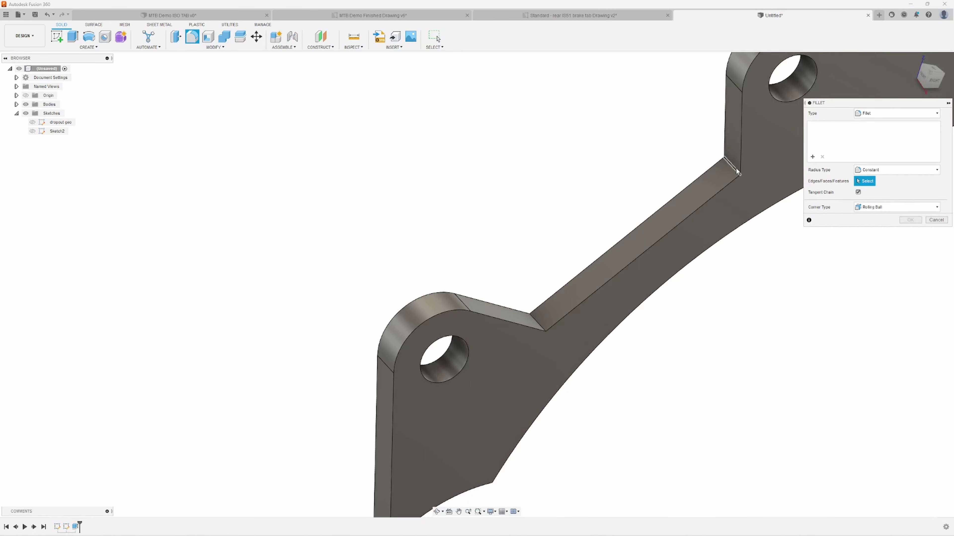
Fillet both inner corner edges of the relief between the mounting holes with a 10 mm radius
left_click(736, 168)
left_click(537, 321)
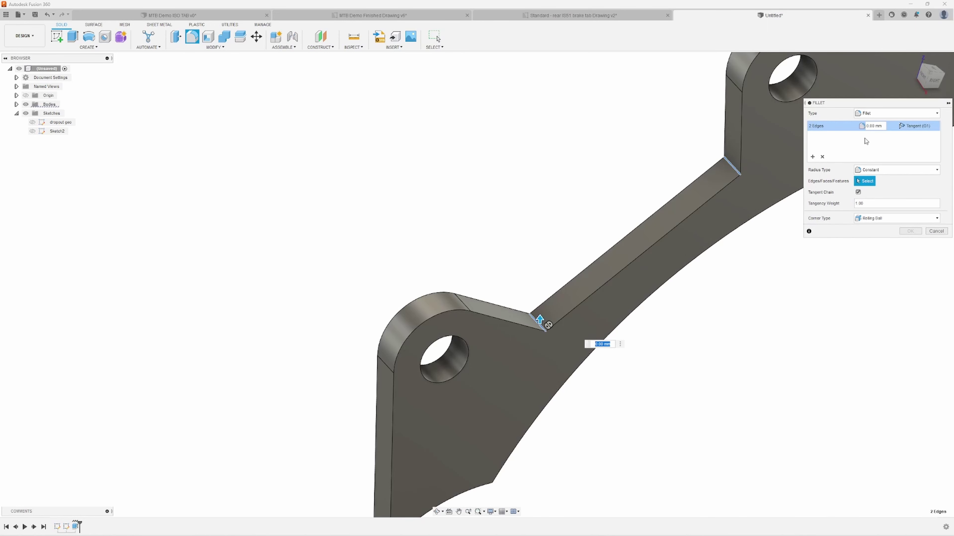
left_click(873, 126)
type("10")
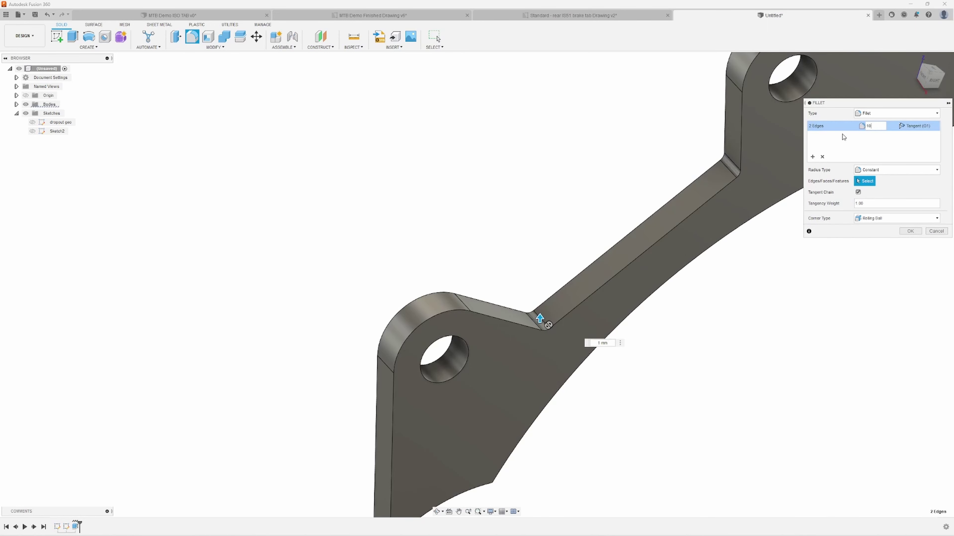
left_click(909, 232)
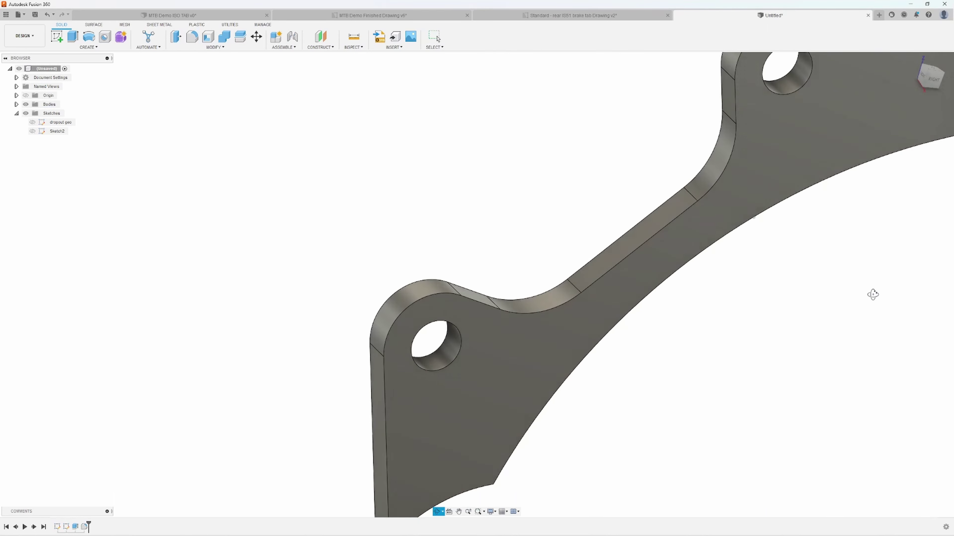
left_click(932, 80)
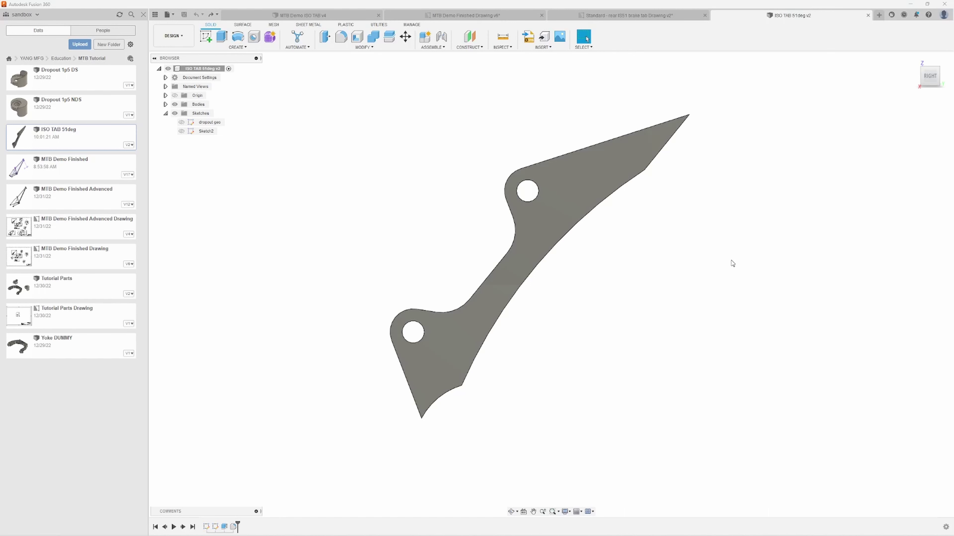
left_click(446, 205)
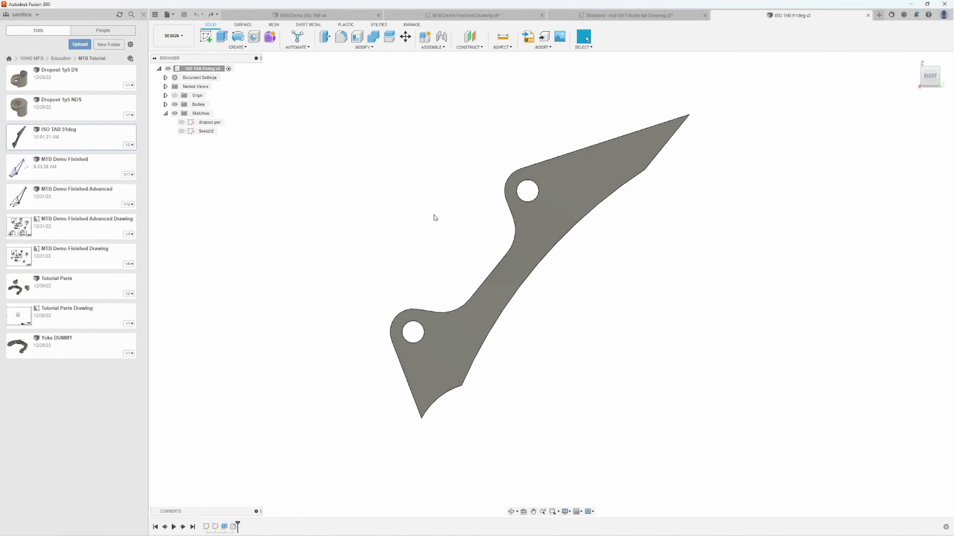
Start a sketch on the tab's flat face and project the face's outer outline and both mounting holes into it
left_click(206, 37)
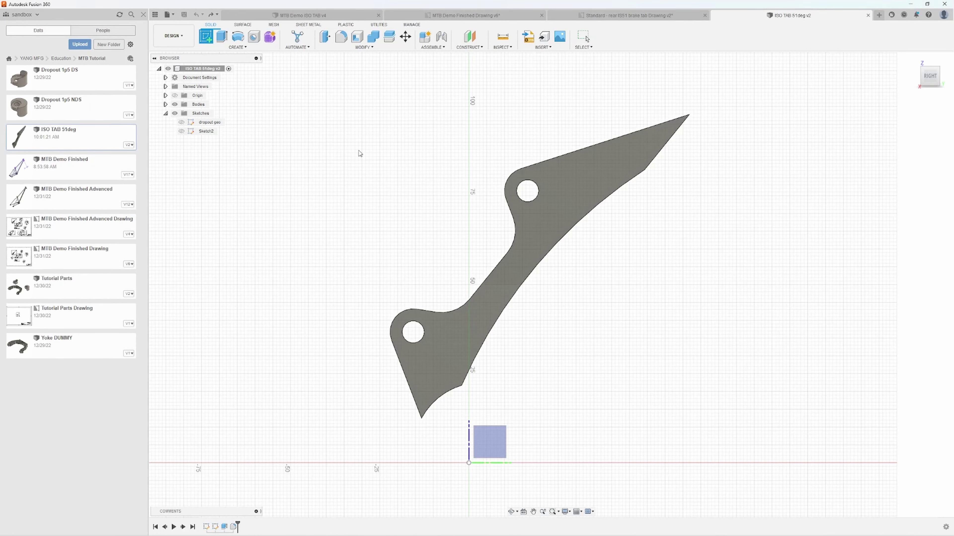
left_click(582, 183)
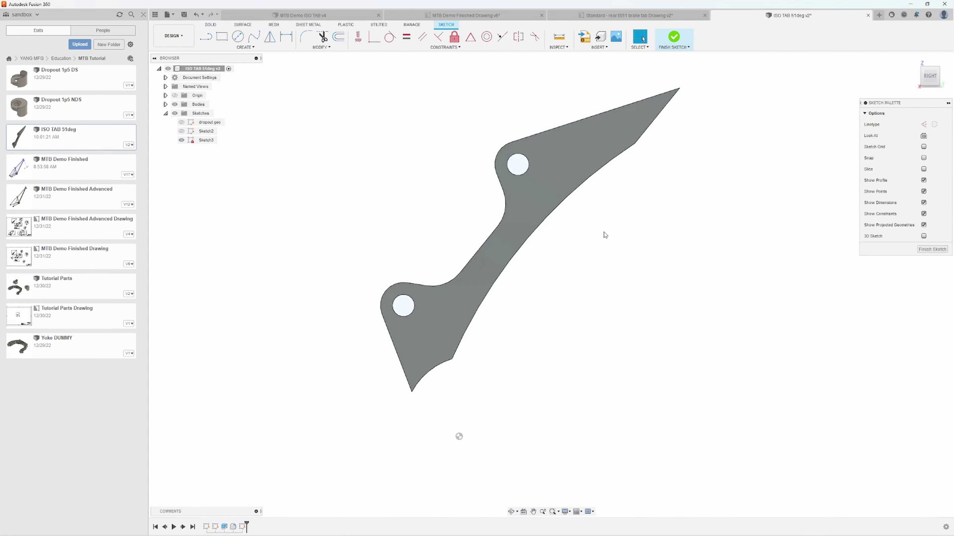
left_click(245, 47)
mouse_move(233, 170)
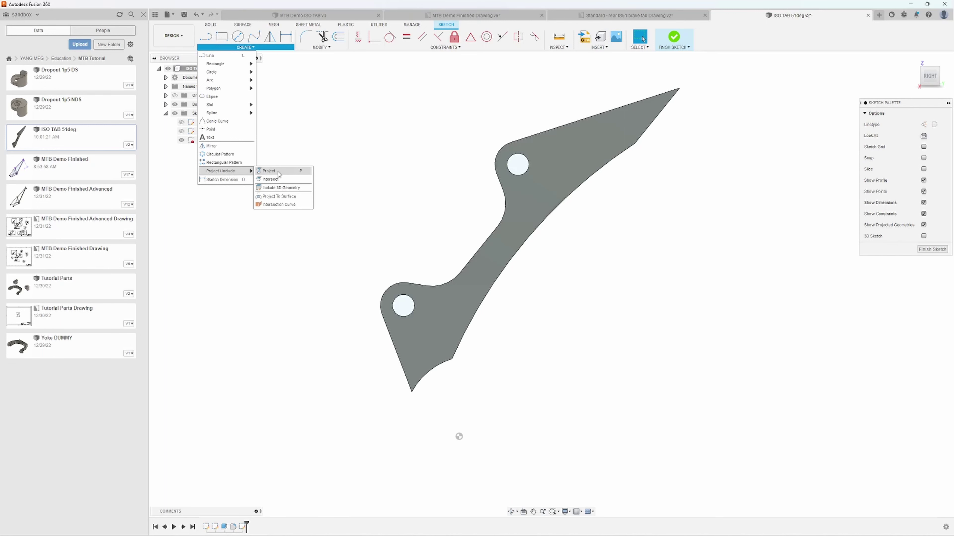
left_click(354, 127)
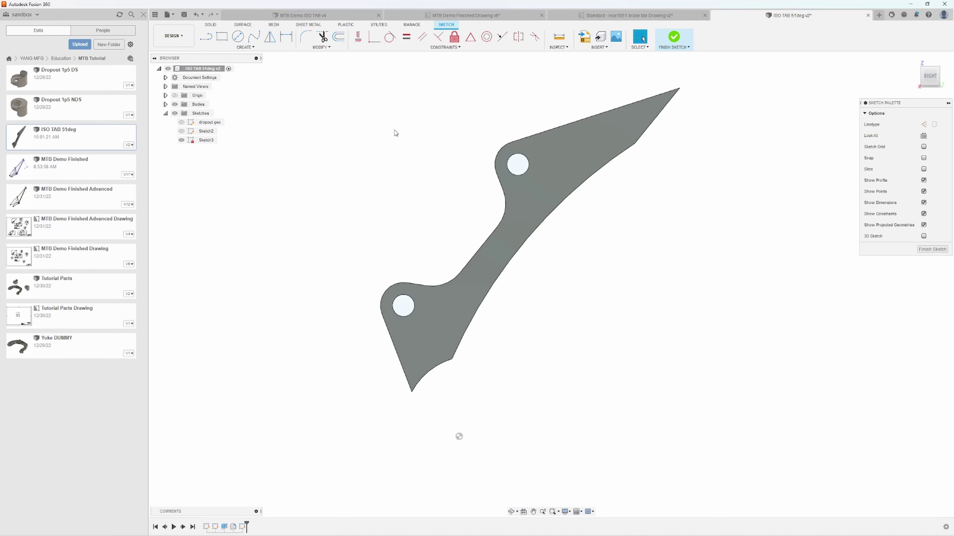
key("p")
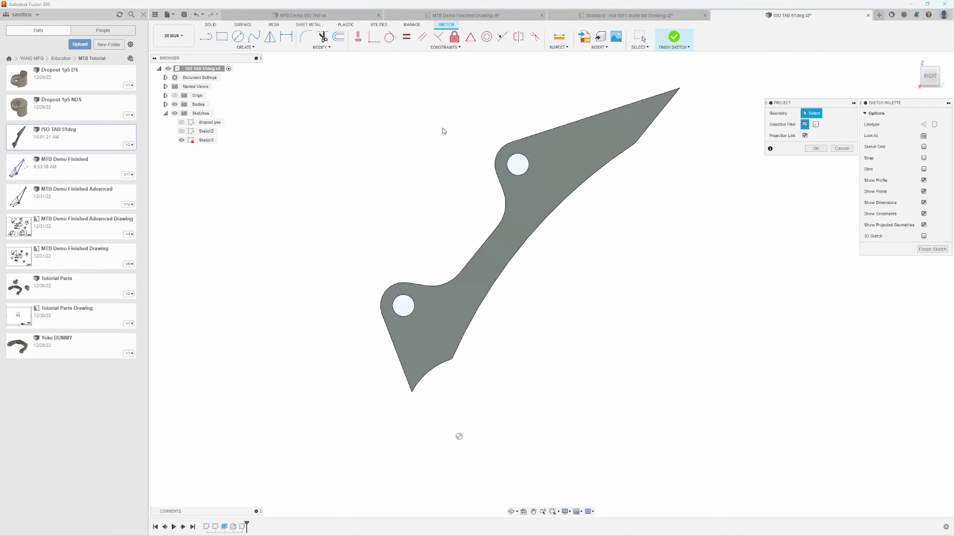
left_click(580, 155)
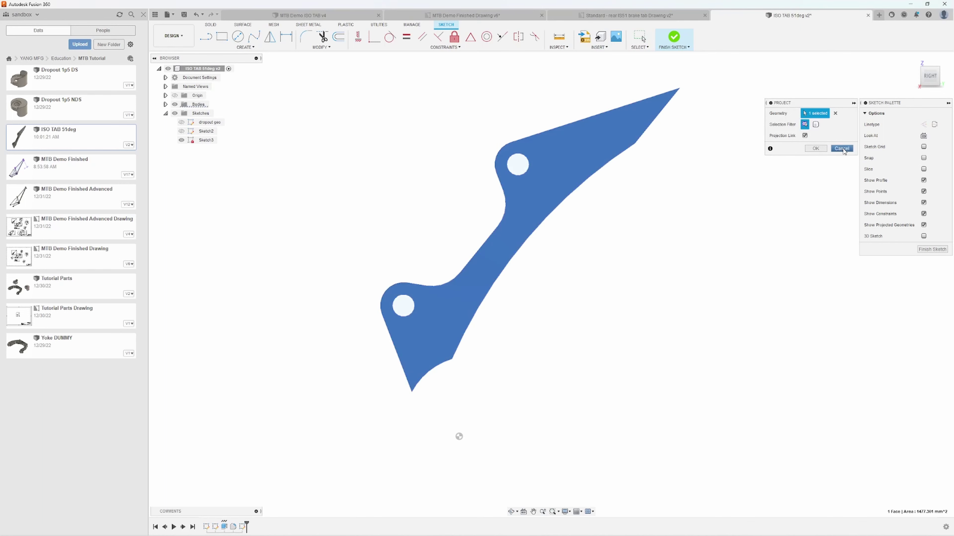
left_click(826, 150)
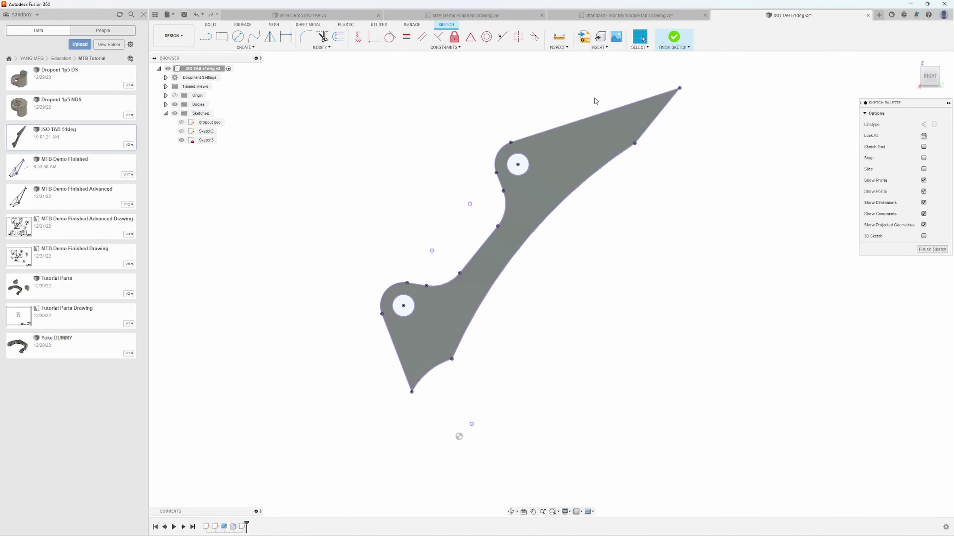
Hide the bodies, finish the sketch and rename it DXF EXPORT
left_click(174, 104)
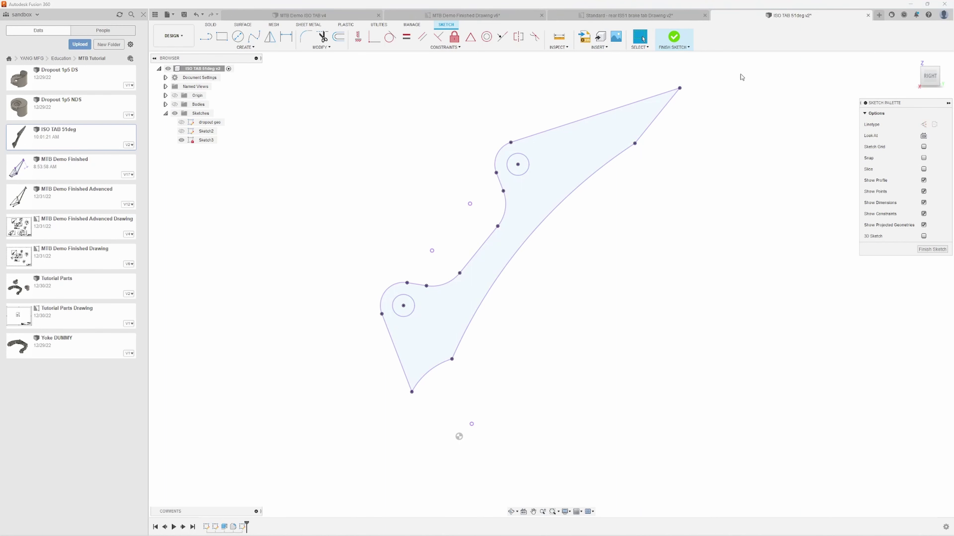
left_click(932, 249)
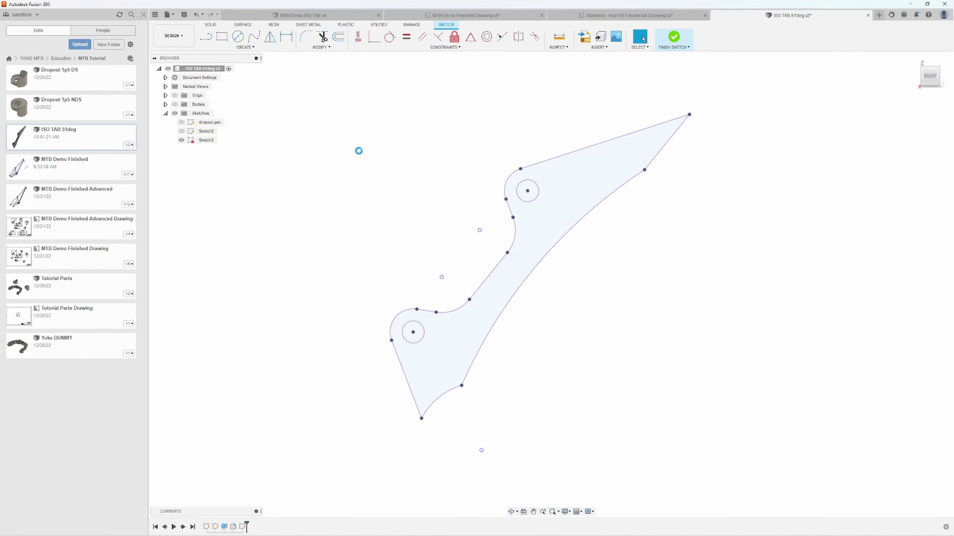
left_click(204, 142)
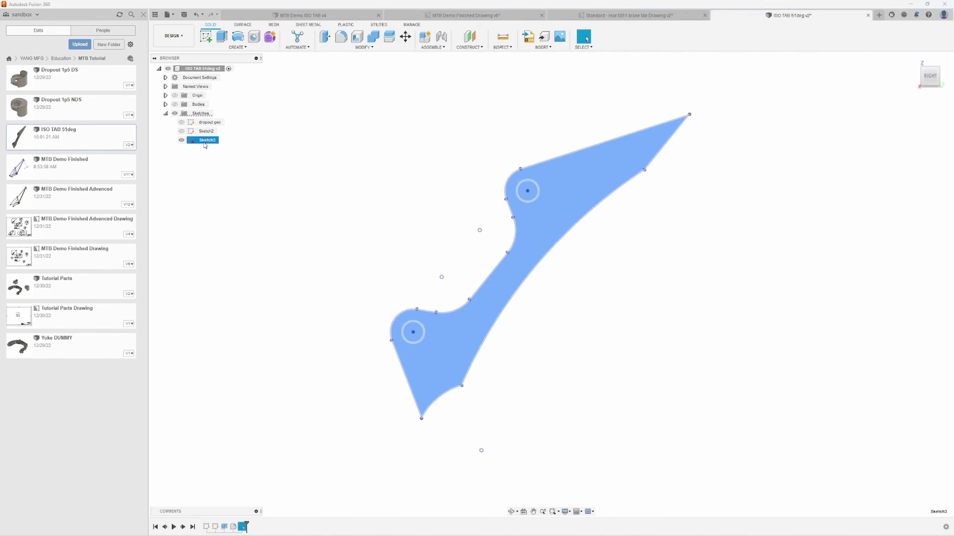
left_click(204, 142)
type("DXF EXPORT")
key("Return")
left_click(315, 147)
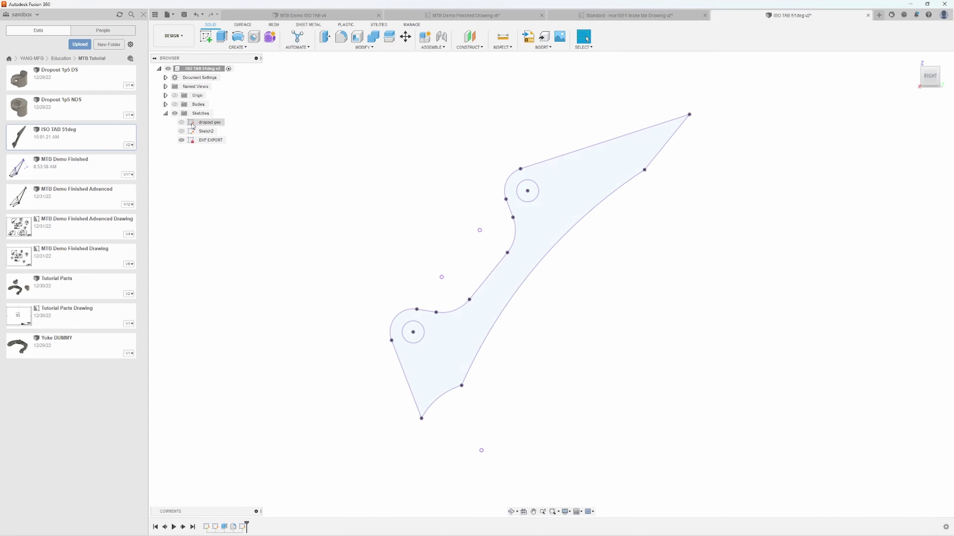
Save the DXF EXPORT sketch as a DXF file named ISO TAB, and switch to Affinity Designer to view the exported outline
right_click(213, 140)
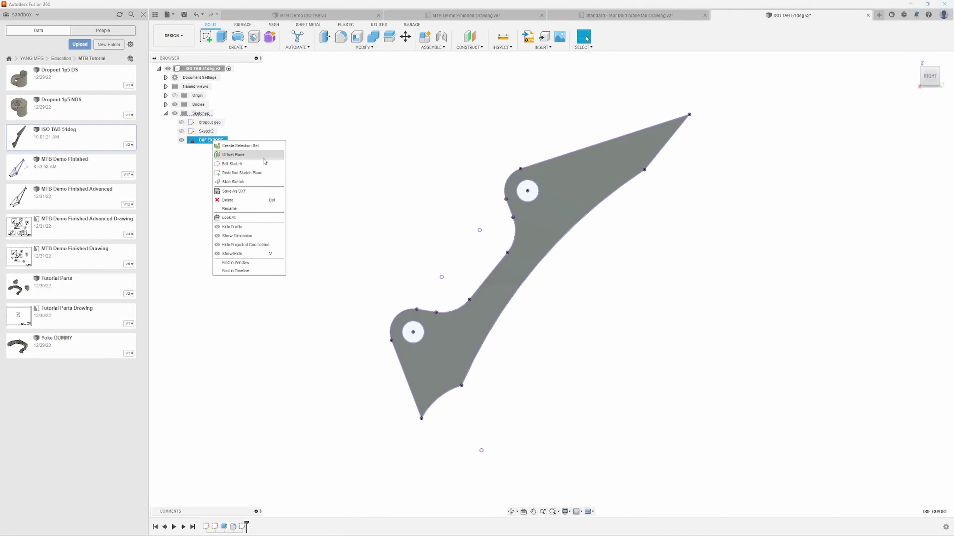
left_click(259, 191)
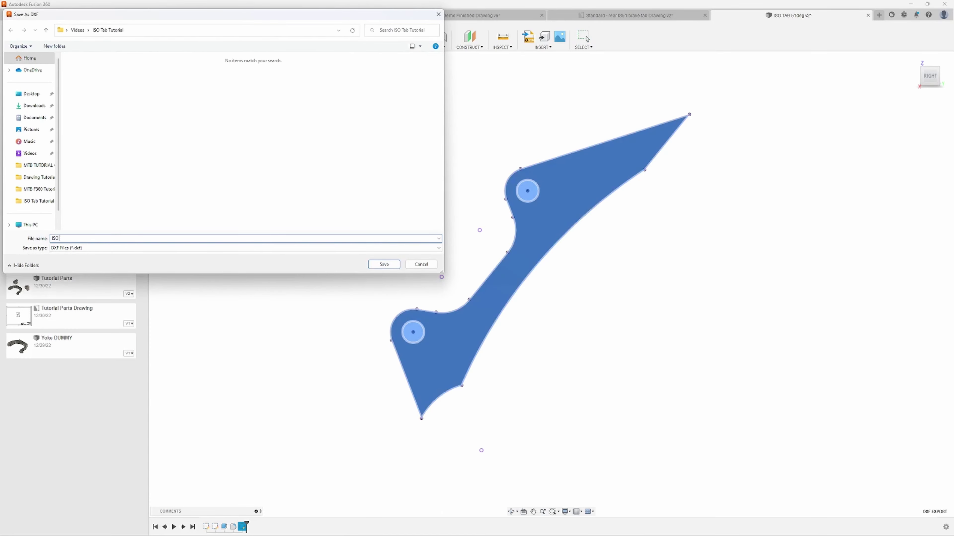
key("Return")
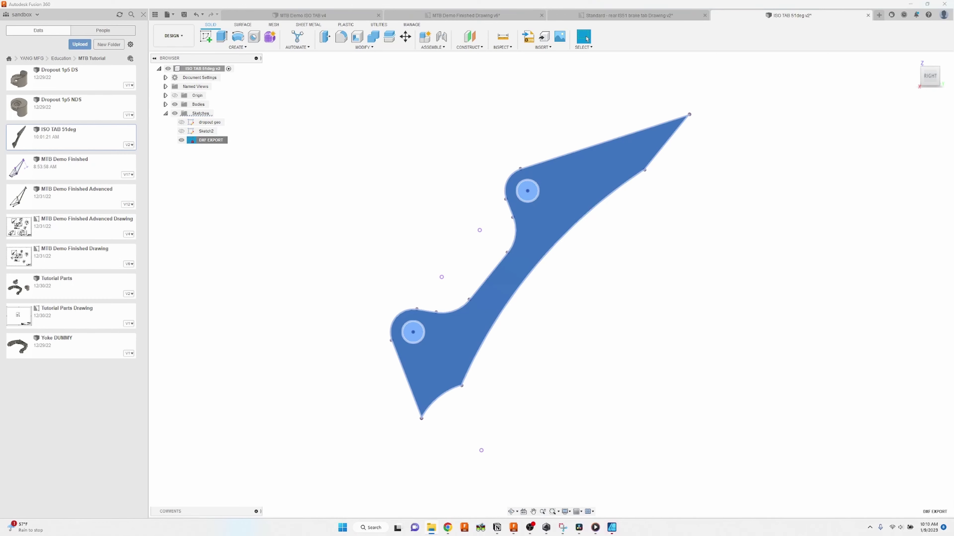
left_click(611, 528)
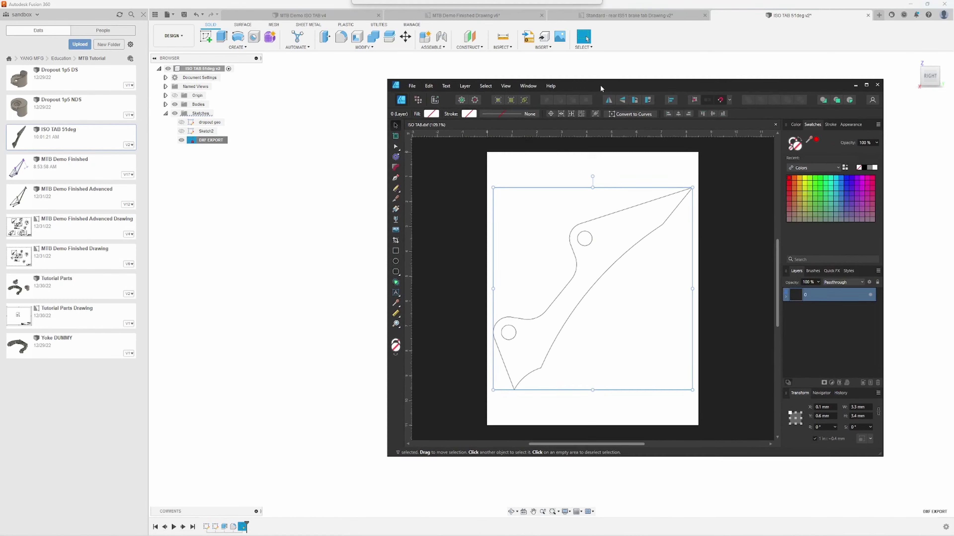
left_click_drag(600, 89, 538, 81)
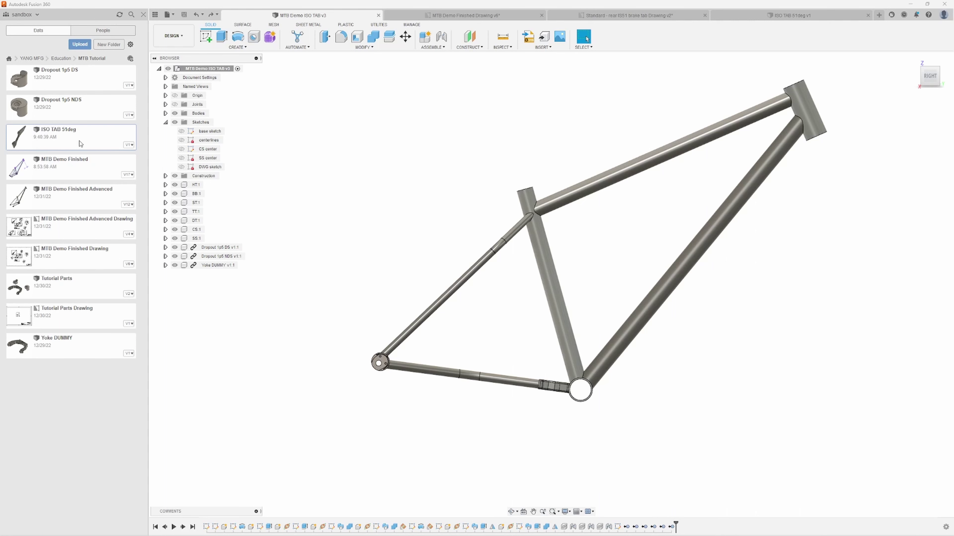
Insert ISO TAB 51deg into the MTB Demo ISO TAB assembly, moved about -367 mm in Y and 209 mm in Z, above the seatstay
left_click_drag(79, 141, 443, 398)
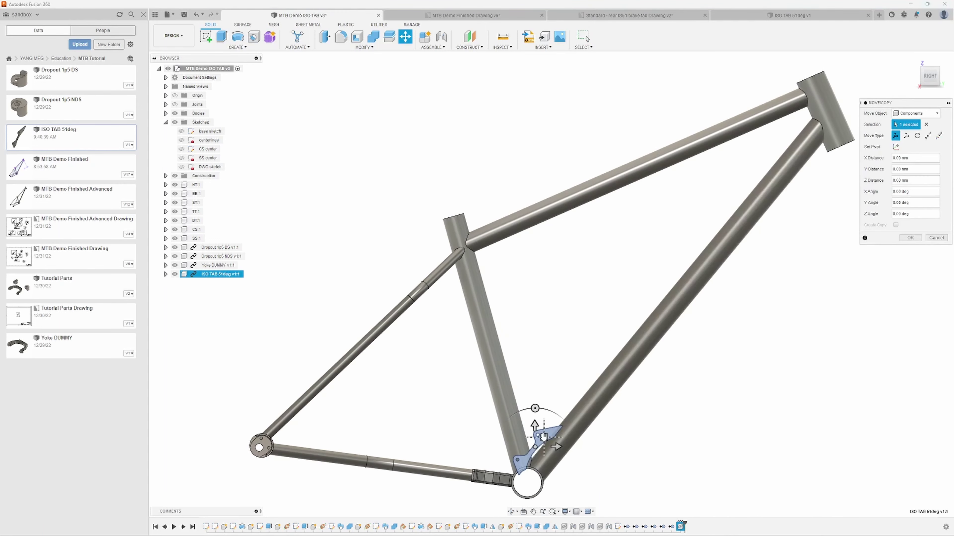
left_click_drag(544, 437, 307, 304)
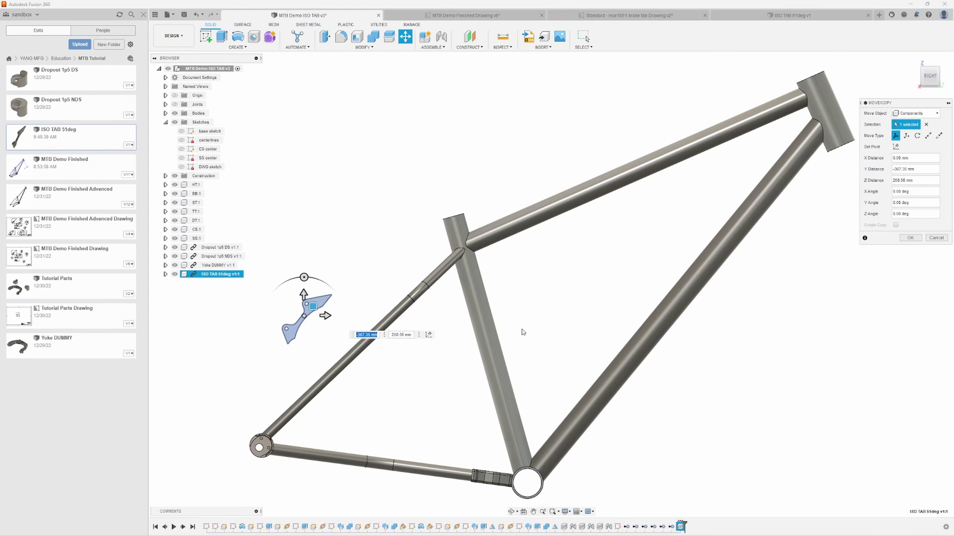
left_click(909, 237)
middle_click_drag(443, 449, 648, 389)
scroll(420, 260, "up", 3)
middle_click_drag(608, 305, 525, 268)
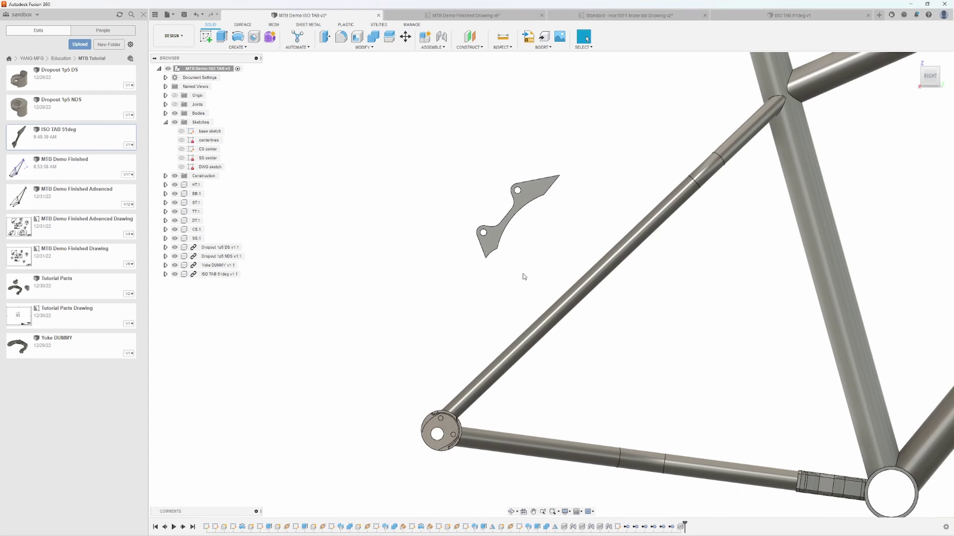
Show the dropout geo sketch inside the inserted ISO TAB 51deg component
left_click(165, 274)
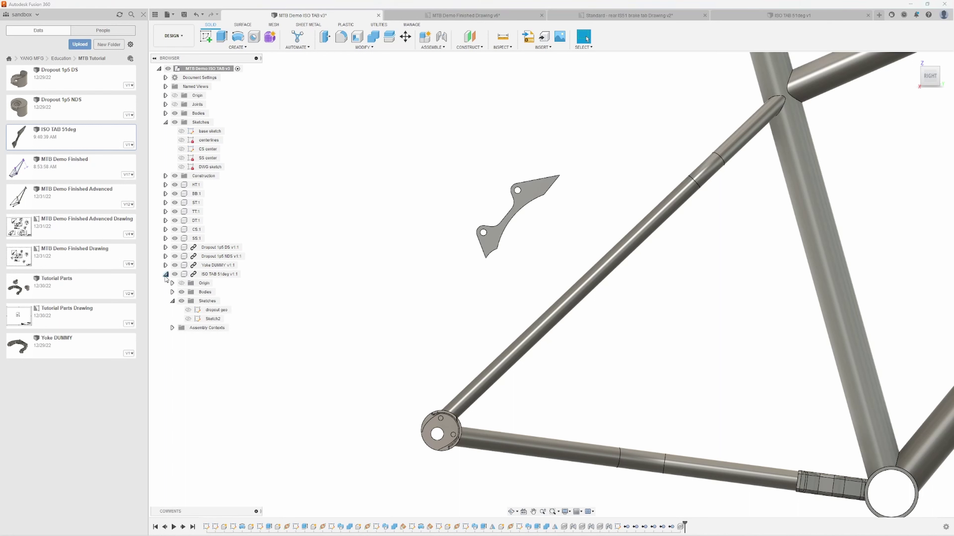
left_click(188, 310)
left_click(188, 312)
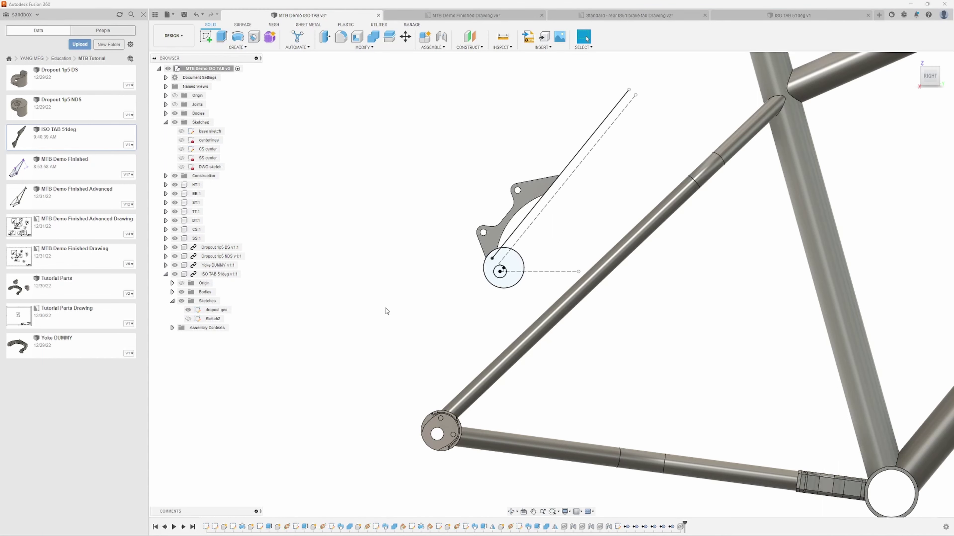
Joint the axle centre in the tab's dropout geo sketch to the axle hole centre on the recessed face of the Dropout 1p5 NDS
mouse_move(406, 306)
middle_mouse_down()
mouse_move(491, 291)
mouse_move(521, 263)
middle_mouse_up()
scroll(571, 276, "up", 3)
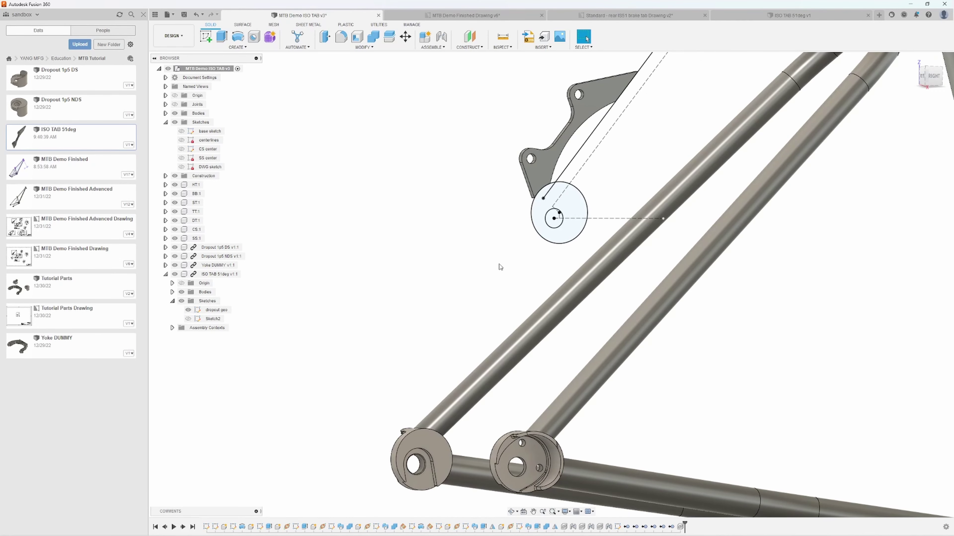
key("j")
scroll(563, 231, "up", 3)
left_click(546, 208)
scroll(547, 208, "down", 5)
scroll(495, 396, "up", 6)
scroll(495, 396, "down", 2)
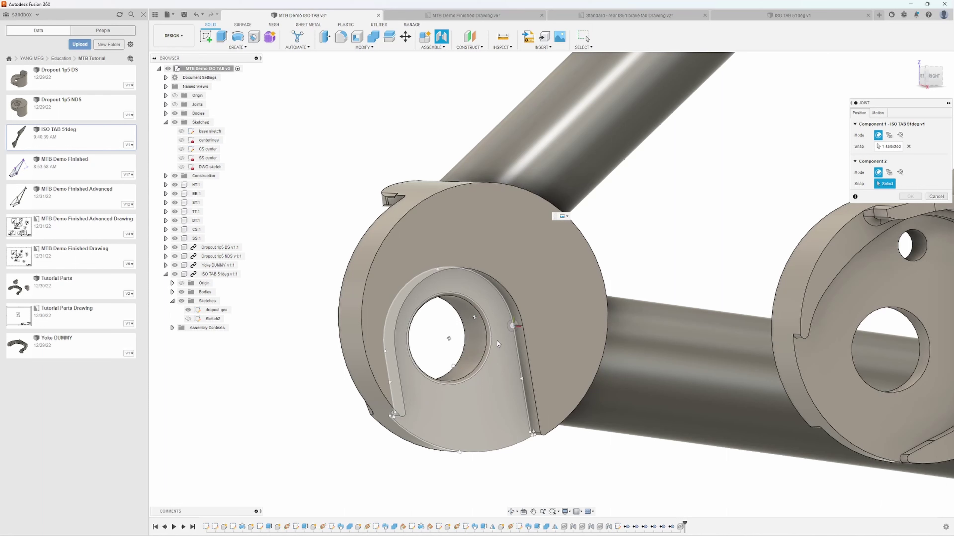
left_click(452, 340)
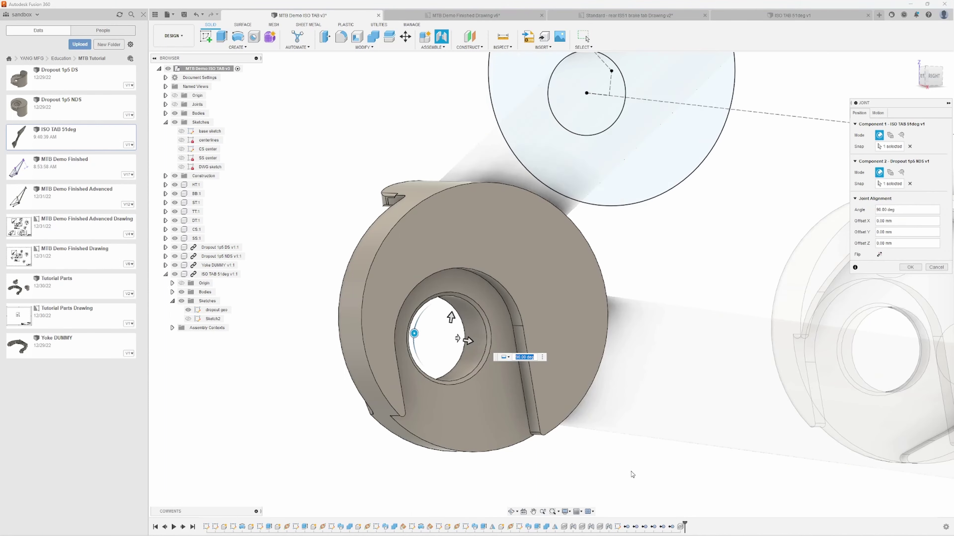
scroll(631, 473, "down", 3)
mouse_move(626, 432)
middle_mouse_down("shift")
mouse_move(664, 436)
mouse_move(630, 428)
mouse_move(638, 431)
middle_mouse_up("shift")
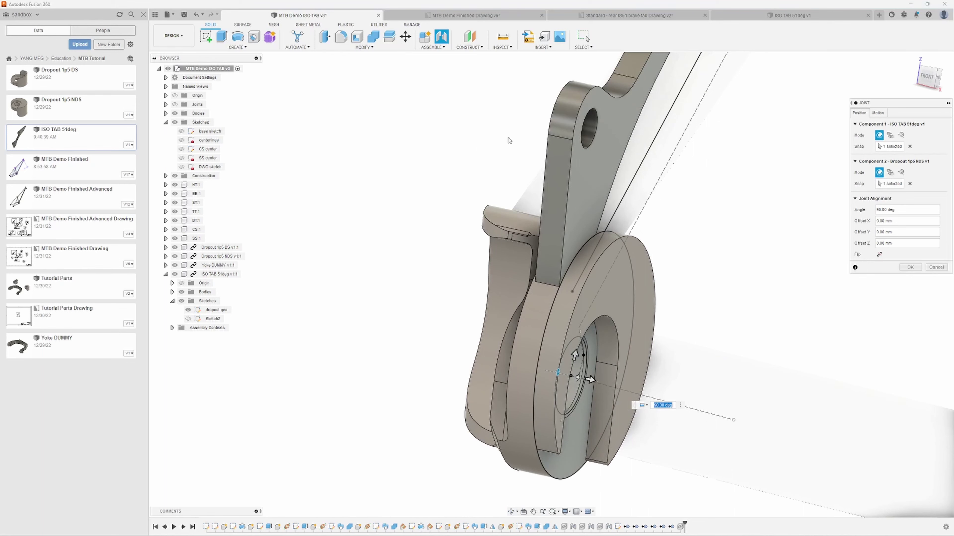
Check the tab's offset from the dropout face on the standard rear IS51 drawing, and return to the assembly to examine the jointed tab
left_click(602, 15)
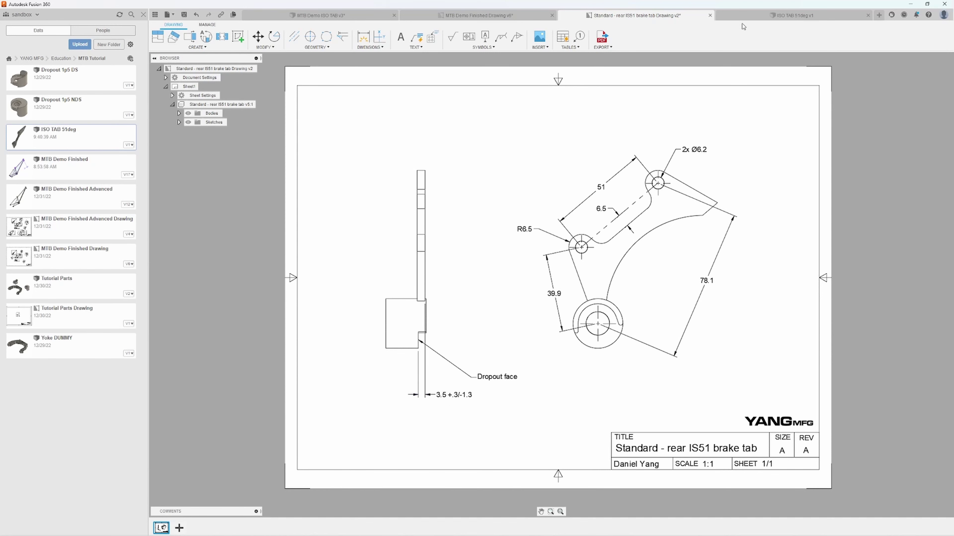
left_click(742, 16)
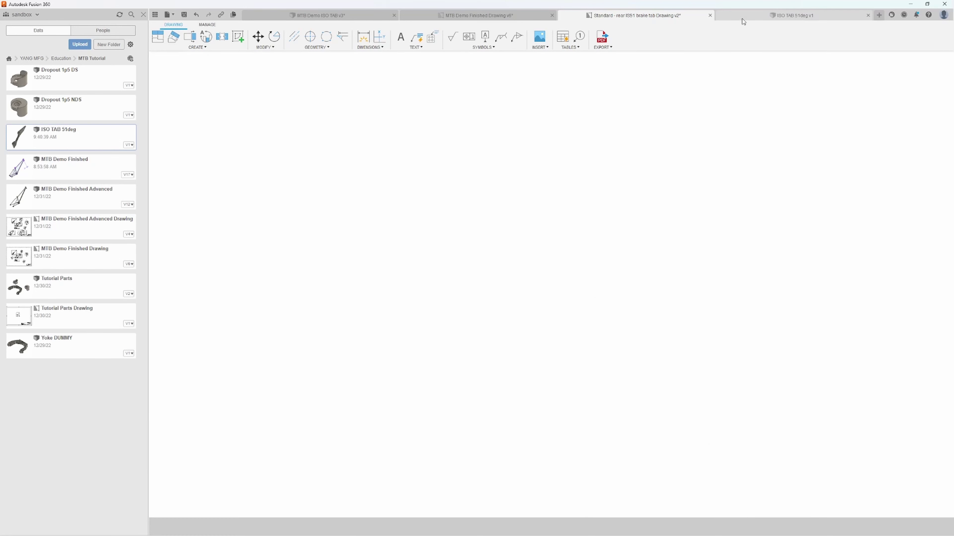
left_click(346, 17)
scroll(662, 307, "down", 3)
middle_click_drag(662, 307, 593, 264)
scroll(541, 260, "down", 1)
middle_click_drag(535, 257, 376, 276)
scroll(382, 316, "down", 2)
scroll(496, 305, "down", 2)
middle_click_drag(504, 290, 535, 345)
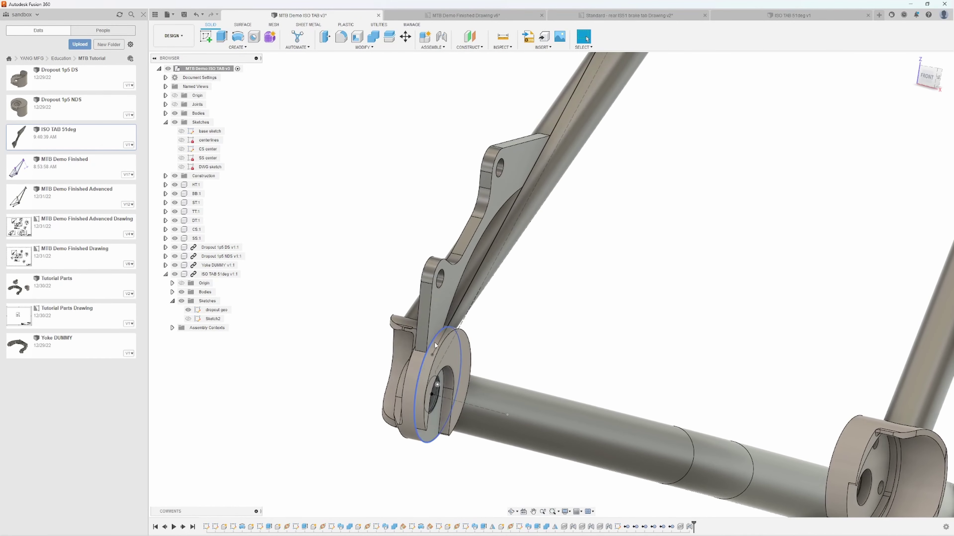
scroll(435, 341, "up", 2)
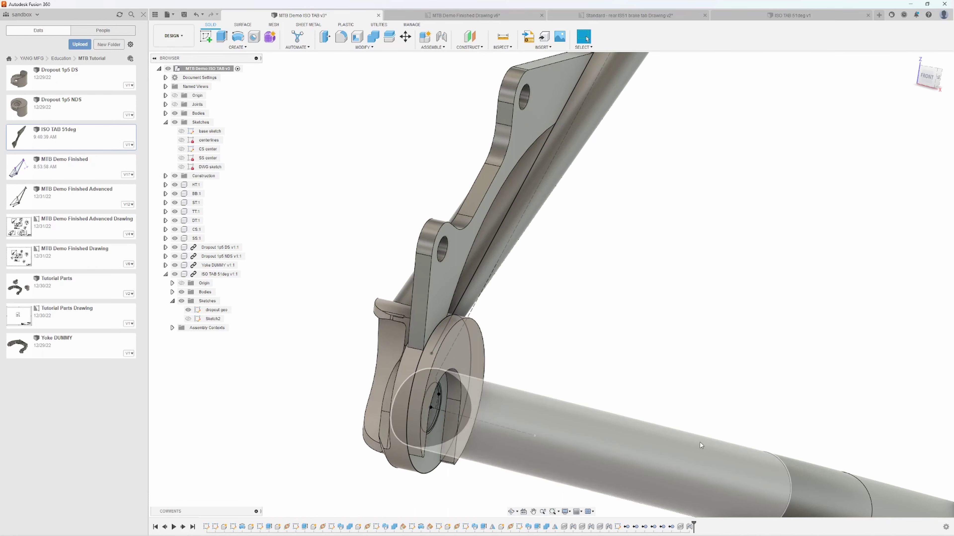
Edit the joint between the tab and the dropout and set its Z offset to 3.5 mm
right_click(690, 529)
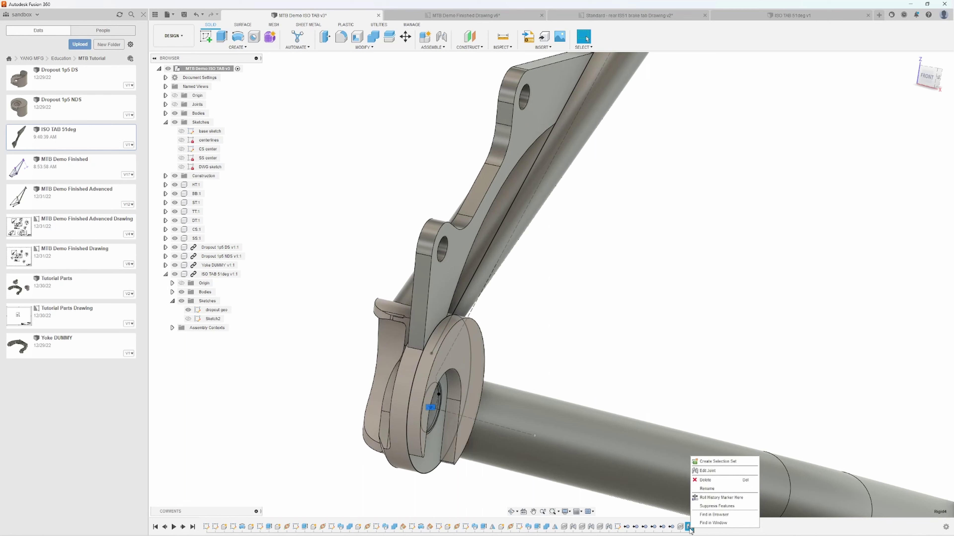
left_click(725, 473)
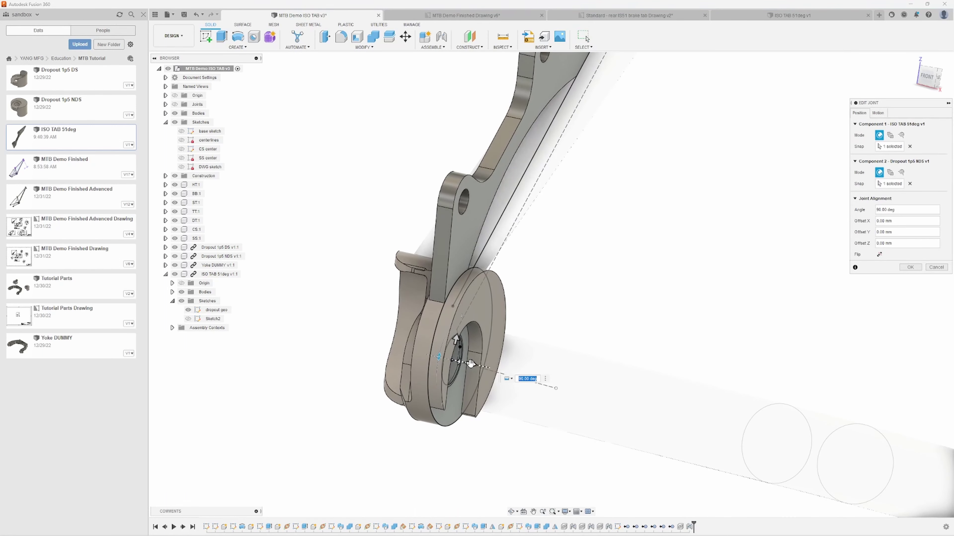
left_click(469, 364)
left_click_drag(471, 364, 485, 371)
type("3")
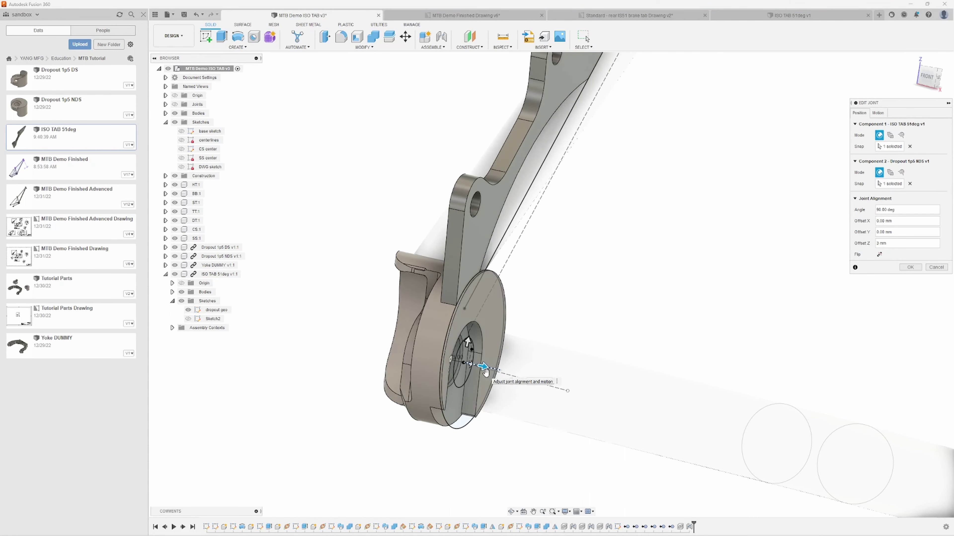
type(".5")
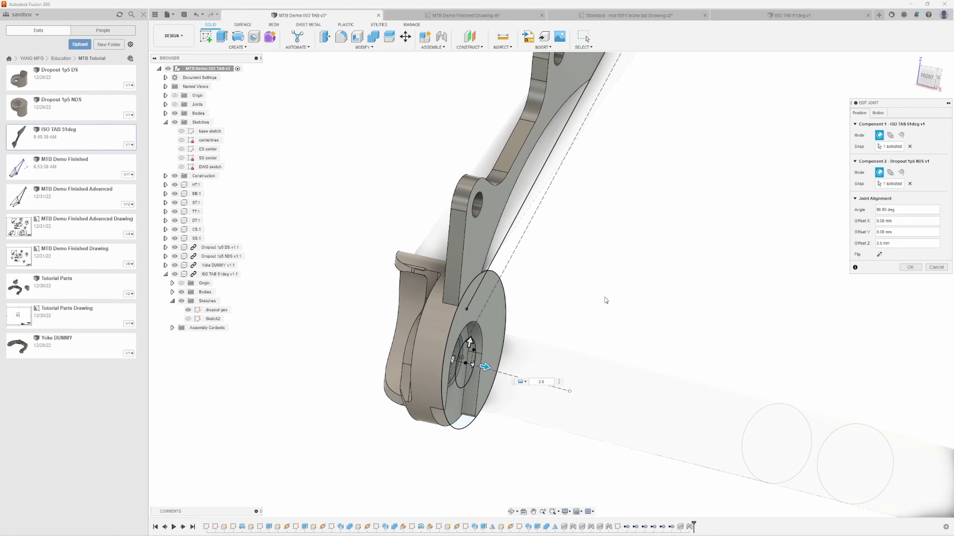
key("Return")
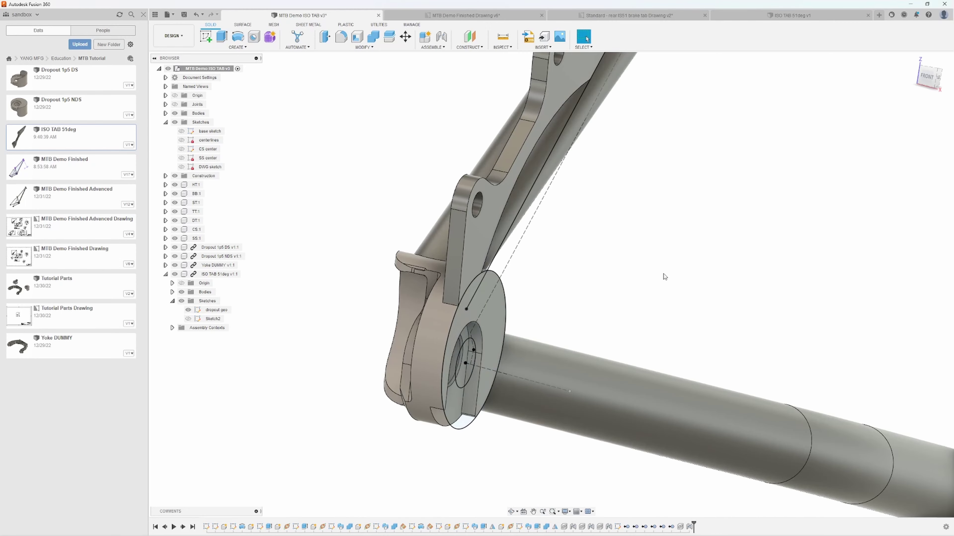
Examine the tab's fit against the dropout and seatstay, ending in the right side view
middle_click_drag(634, 259, 539, 320, "shift")
scroll(540, 320, "down", 3)
middle_click_drag(862, 122, 783, 136, "shift")
left_click(930, 81)
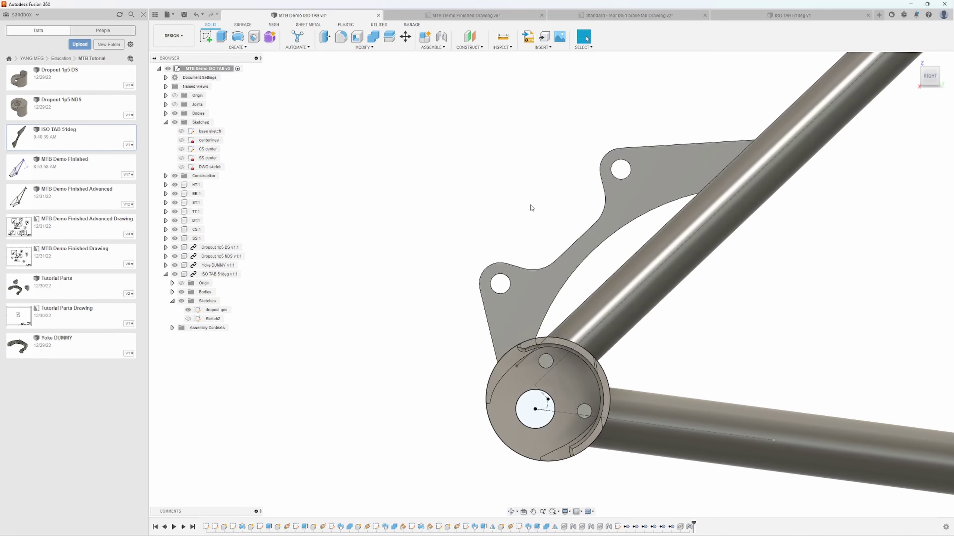
Start editing the ISO TAB 51deg component in place within the assembly and open its Sketch2 for editing
middle_click_drag(532, 208, 560, 298, "shift")
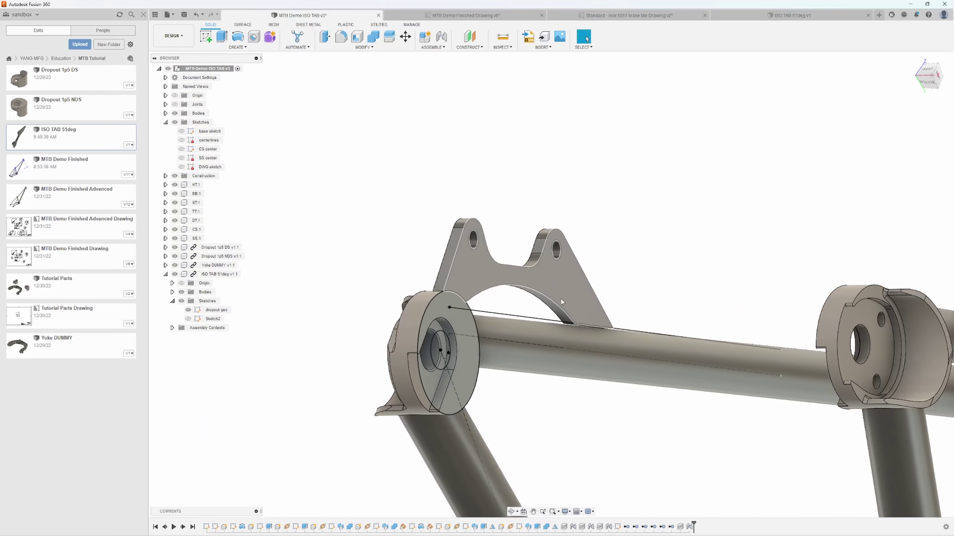
middle_click_drag(614, 341, 642, 319, "shift")
middle_click_drag(646, 279, 557, 296, "shift")
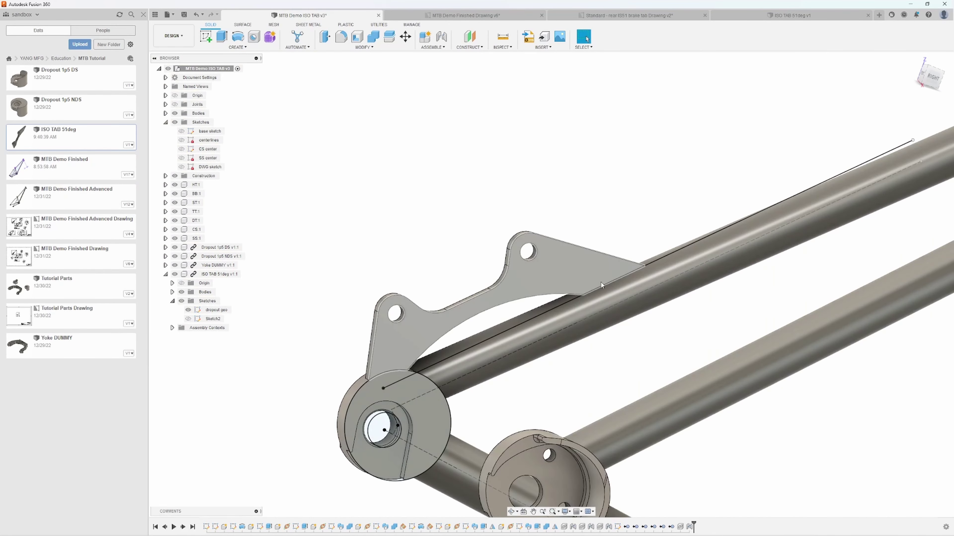
left_click(926, 82)
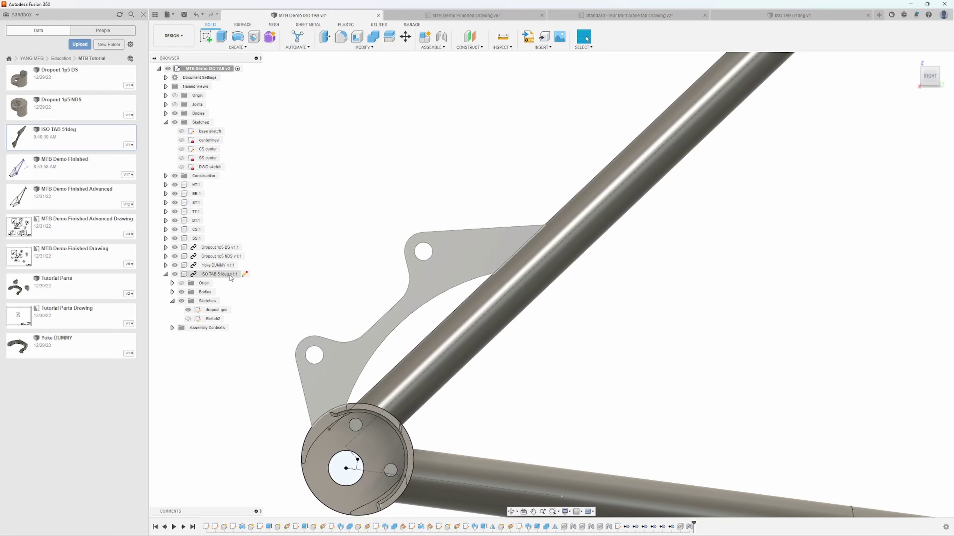
left_click(245, 277)
left_click(245, 276)
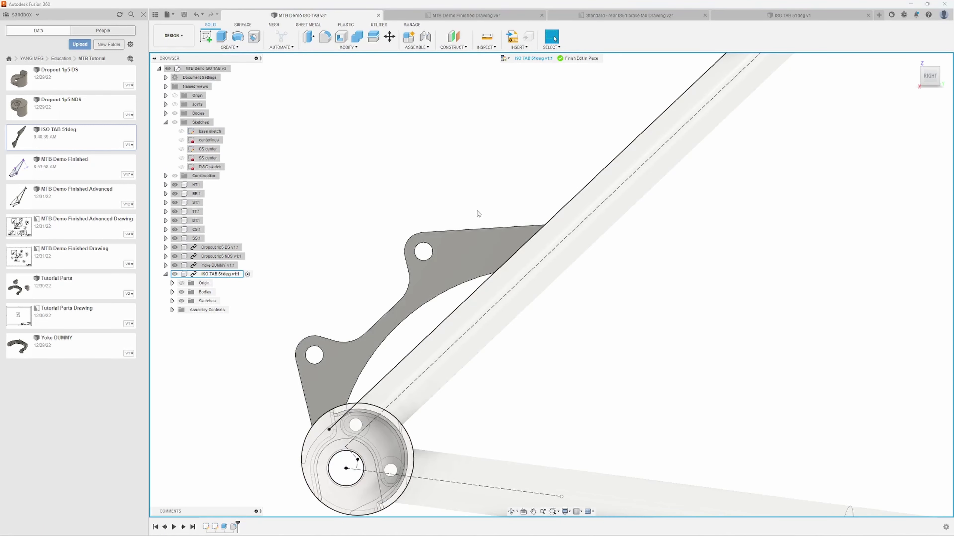
left_click(173, 302)
right_click(221, 320)
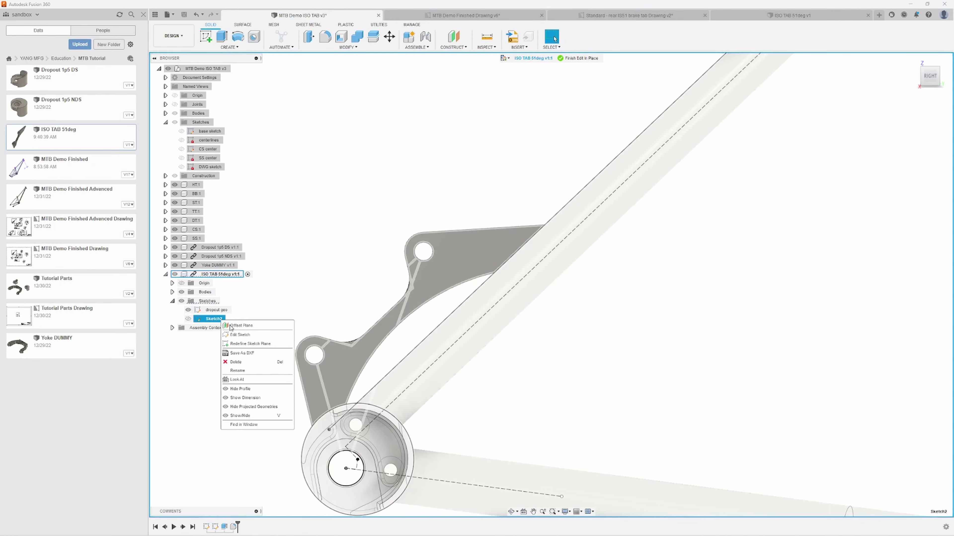
left_click(254, 335)
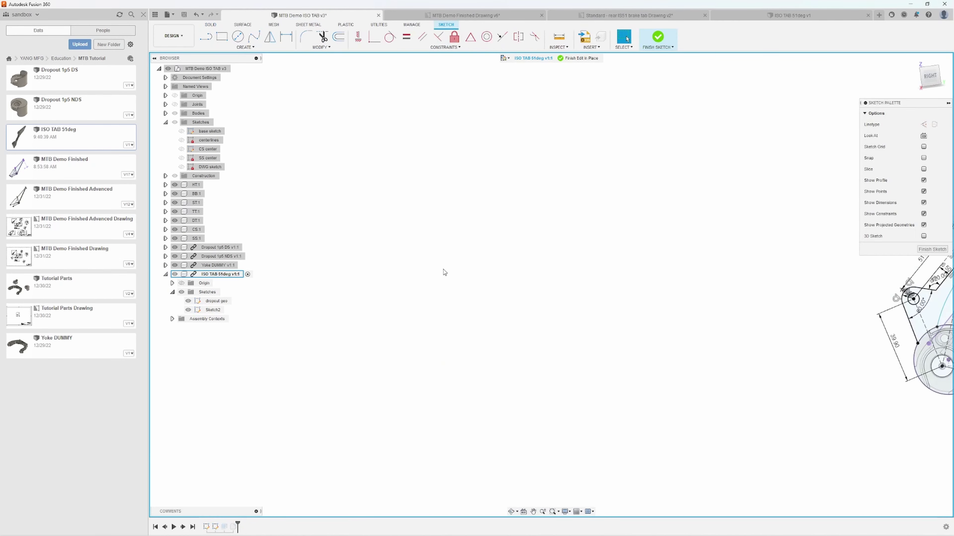
Try setting the angle of the tab's sloping upper edge to 160 degrees
scroll(523, 219, "up", 6)
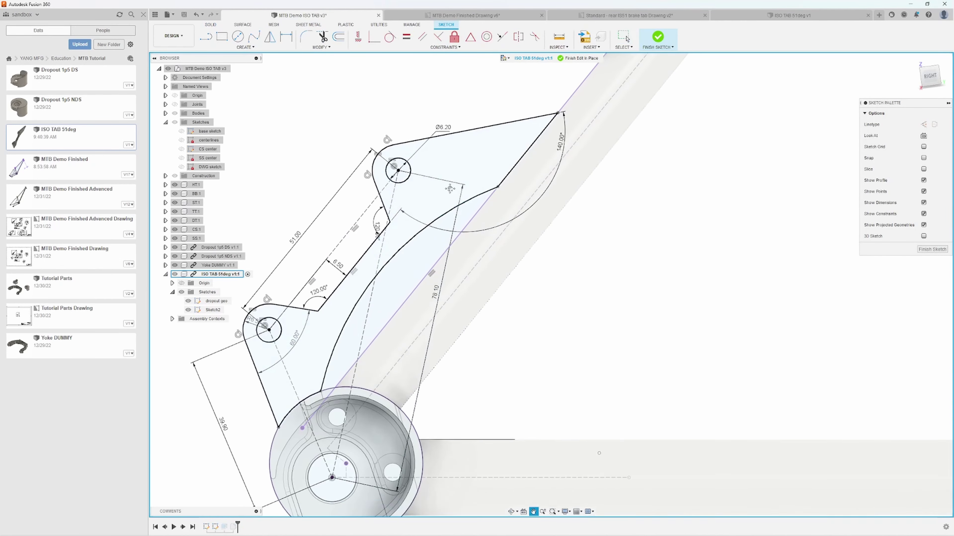
double_click(556, 202)
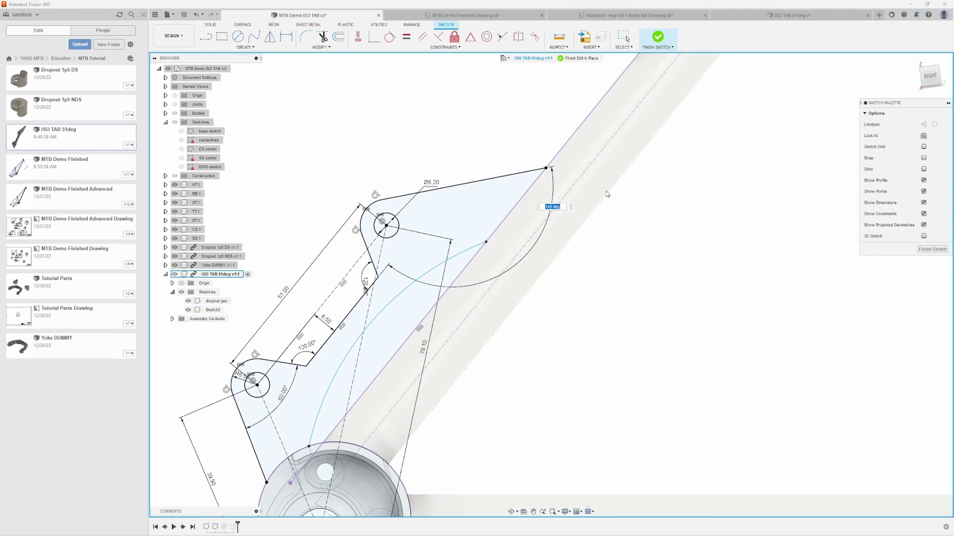
key("Return")
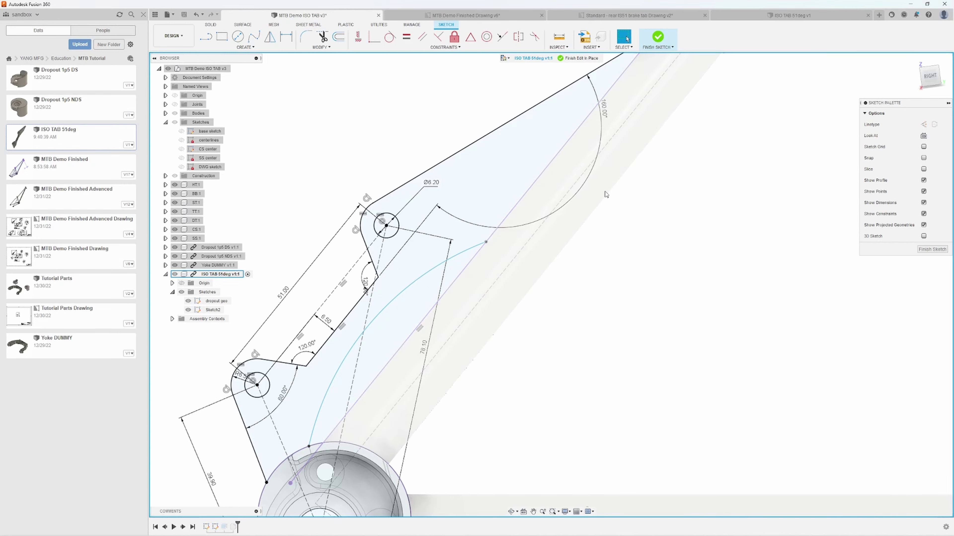
Delete the upper edge's angle dimension and move the tab's upper corner down along the seatstay line
left_click(603, 114)
scroll(603, 114, "down", 3)
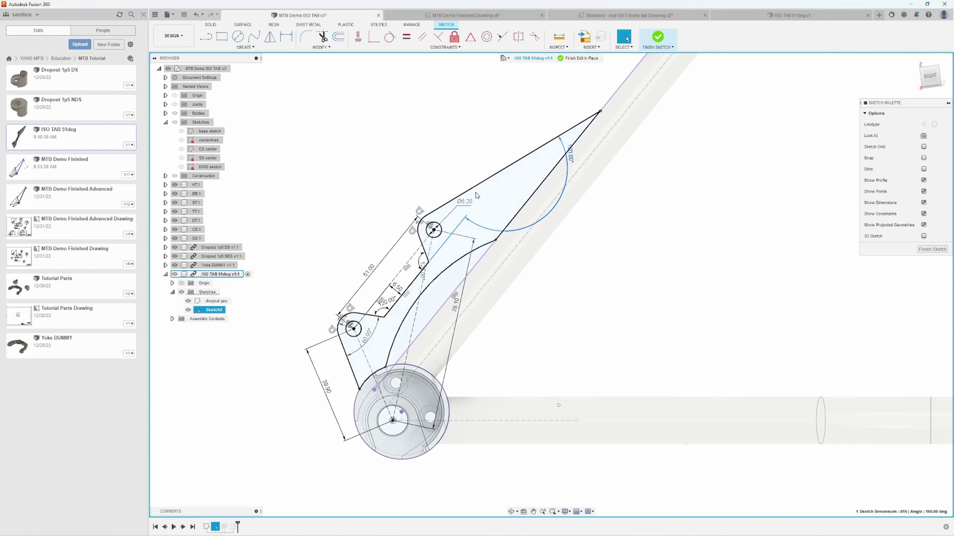
key("Delete")
middle_click_drag(611, 229, 579, 227)
left_click_drag(568, 111, 532, 154)
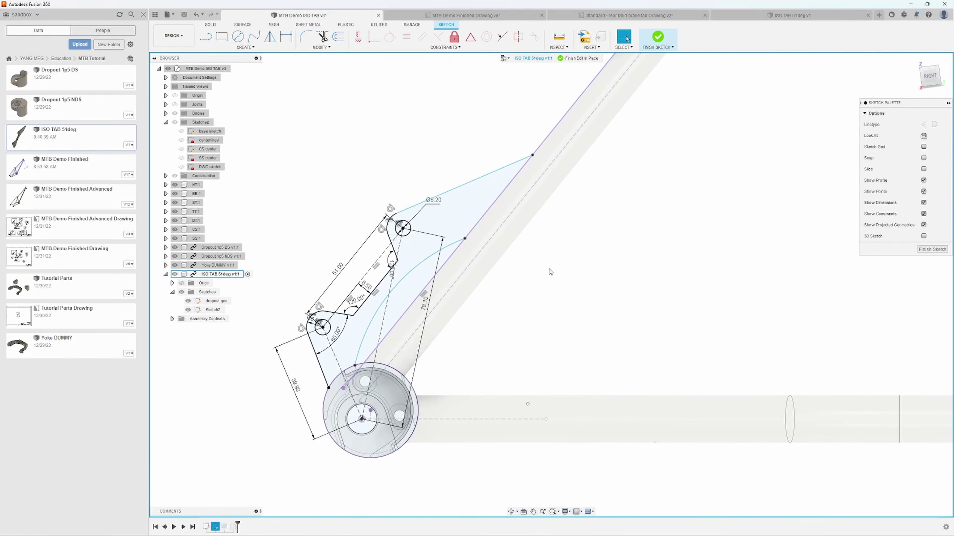
Dimension the distance from the seatstay line's lower endpoint to the tab's upper corner and set it to 120 mm
key("d")
left_click(362, 419)
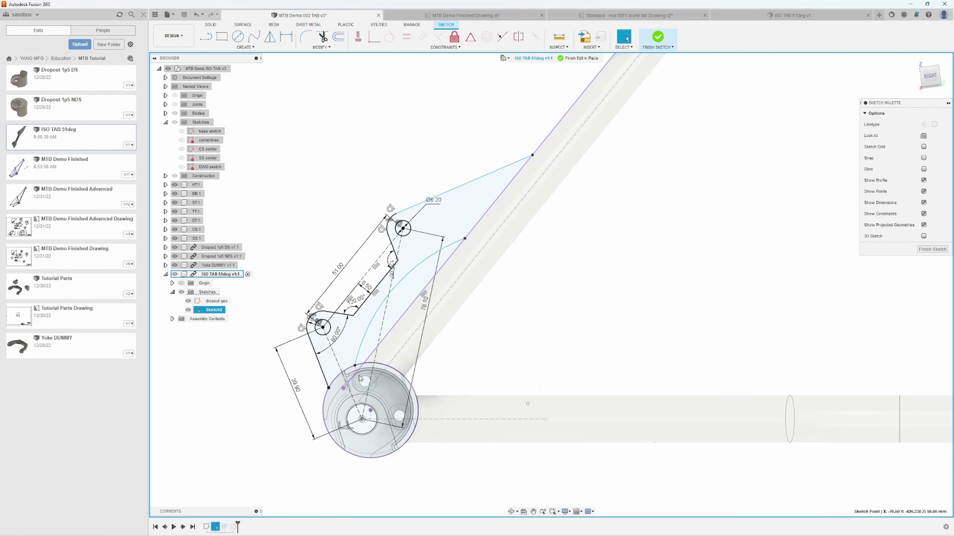
left_click(533, 154)
key("Escape")
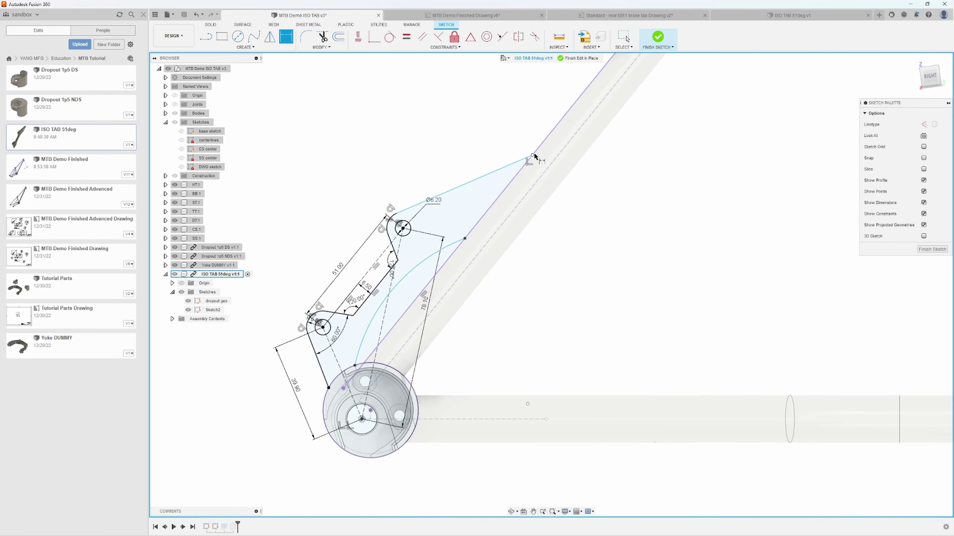
left_click(343, 388)
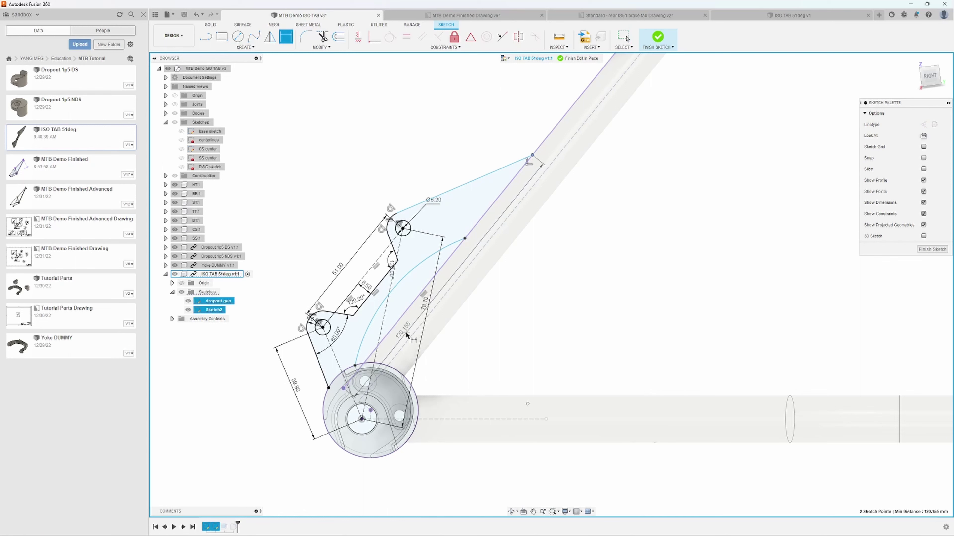
left_click(457, 265)
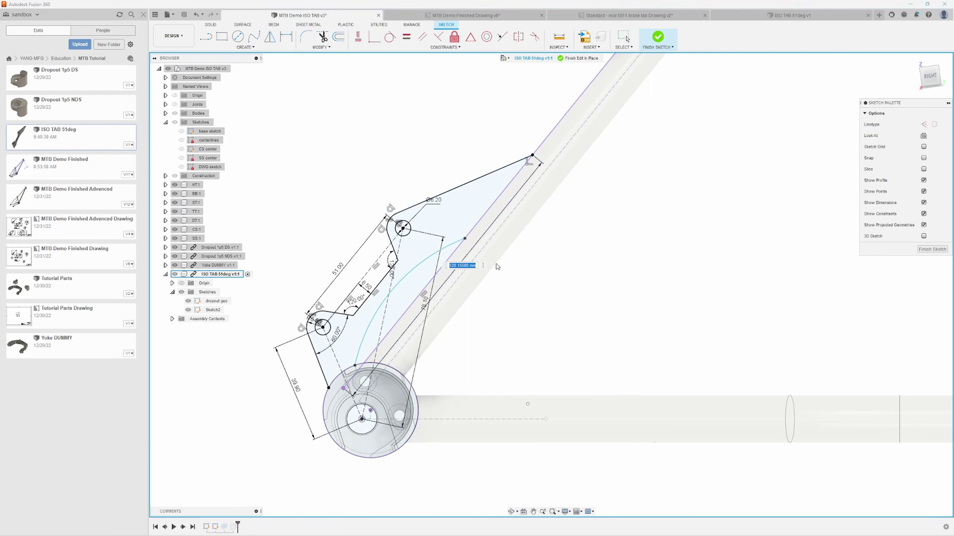
key("Return")
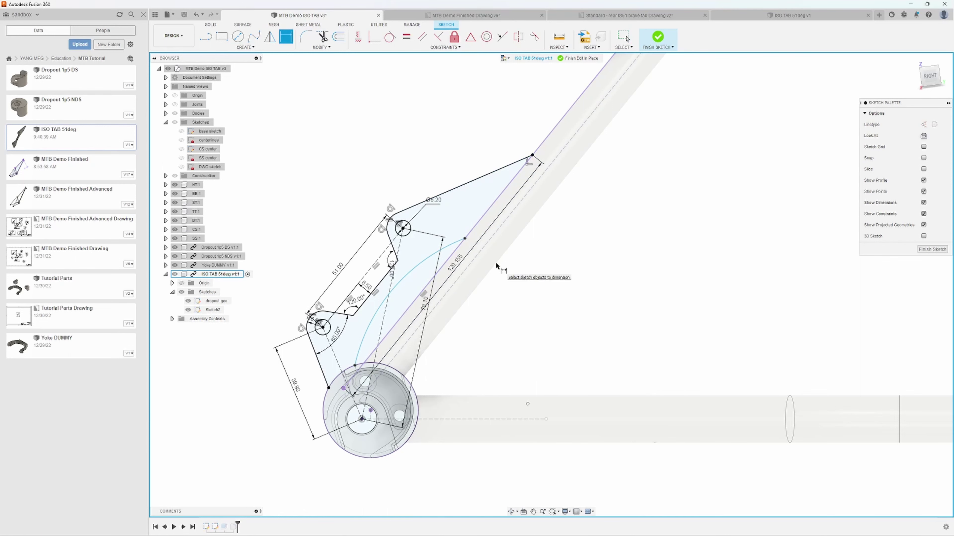
key("Escape")
double_click(459, 265)
key("Return")
Dimension the distance between the inner arc's upper end and the tab's upper corner as 15 mm
scroll(465, 215, "up", 2)
left_click(464, 247)
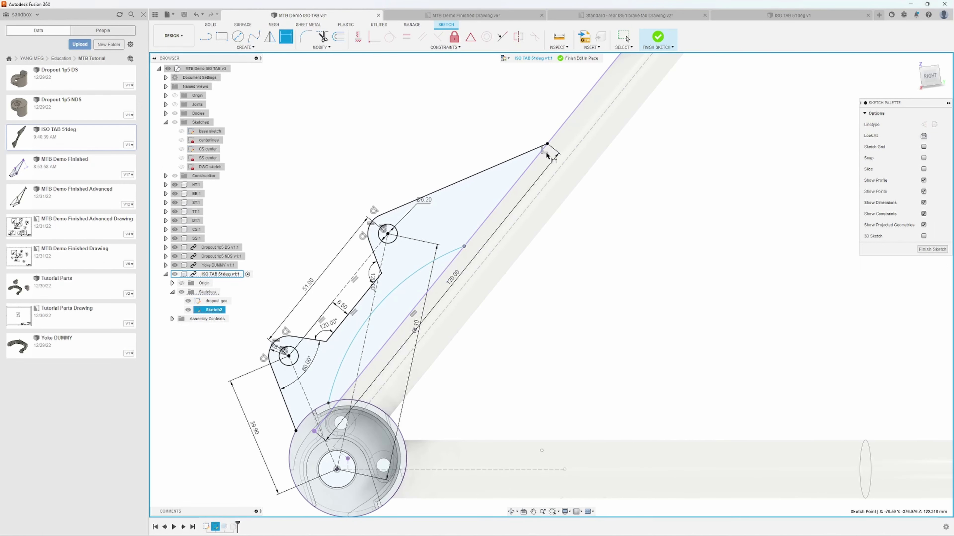
left_click(547, 145)
left_click(538, 176)
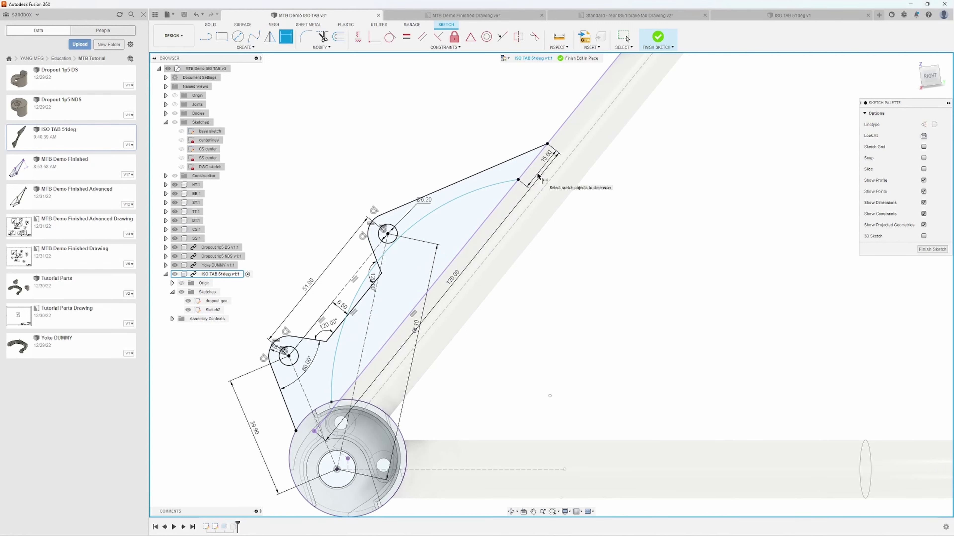
key("Escape")
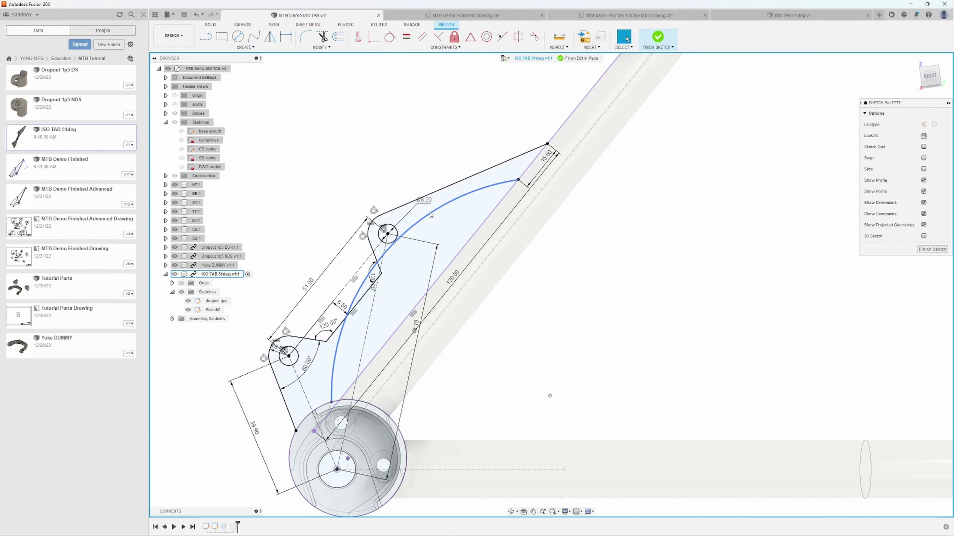
Flatten the tab's inner arc to a radius of about 164 mm and set the upper corner's seatstay distance to 100 mm
left_click(431, 214)
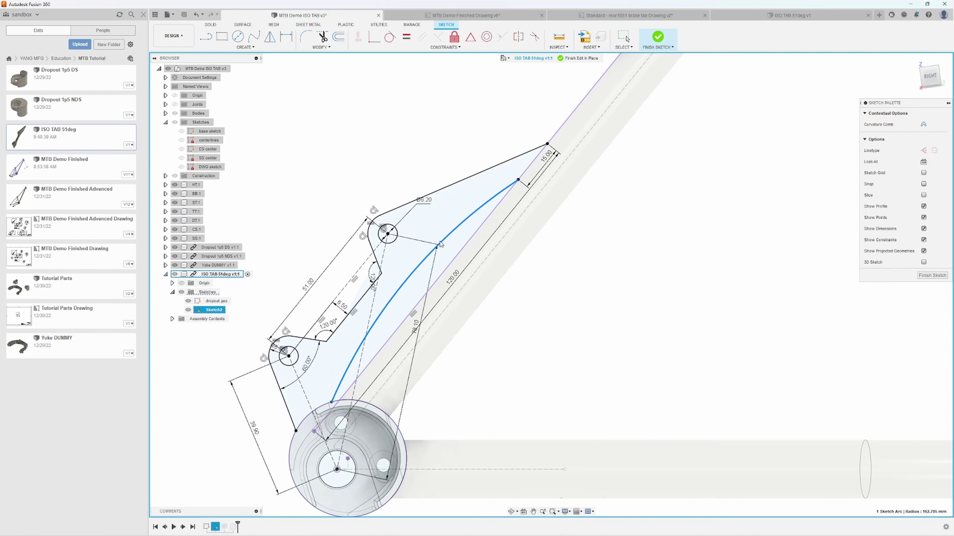
double_click(453, 278)
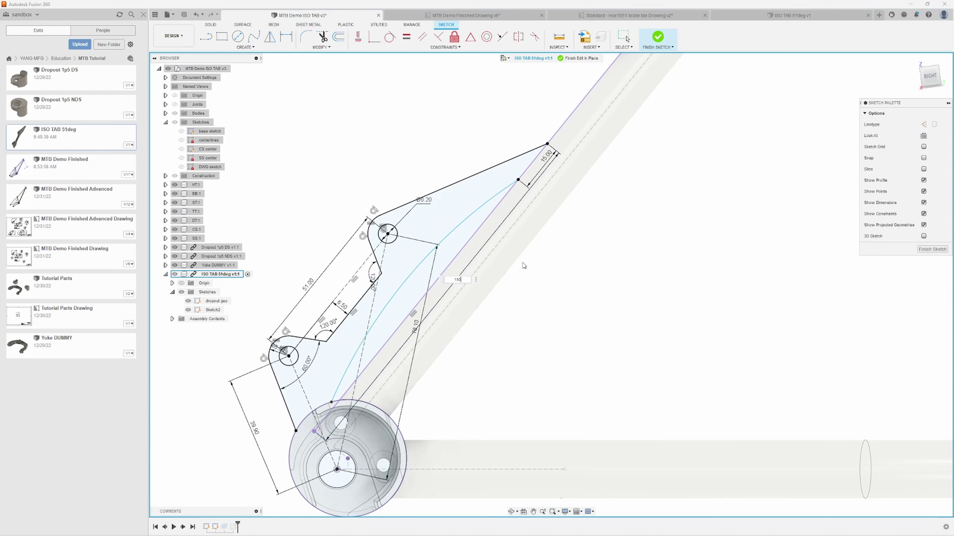
key("Return")
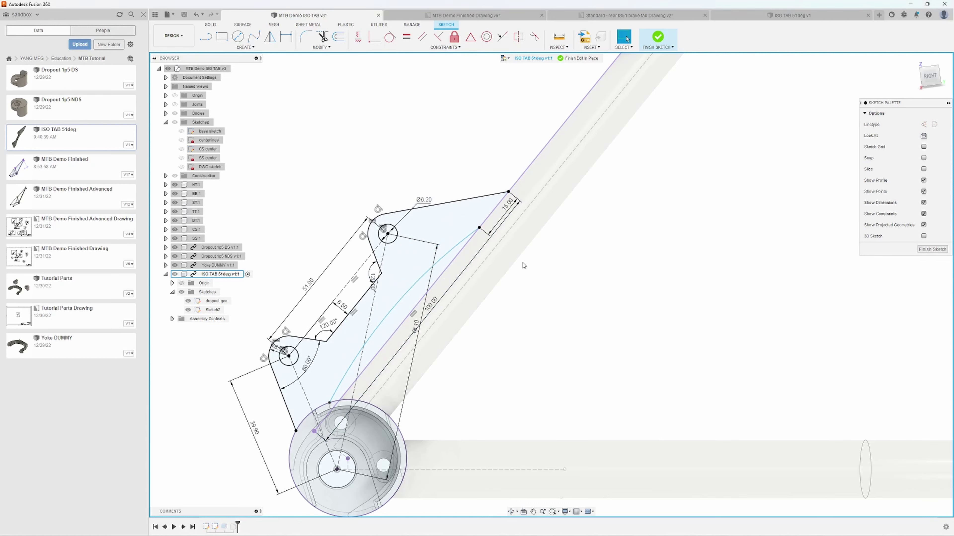
Set the distance from the seatstay line's lower endpoint to the upper corner to 110 mm and readjust the inner arc
double_click(439, 306)
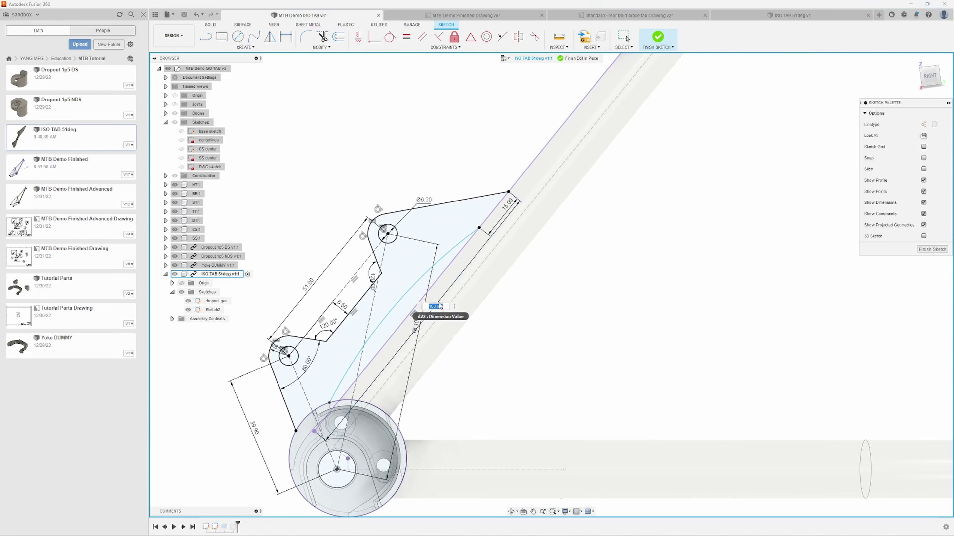
type("110")
key("Return")
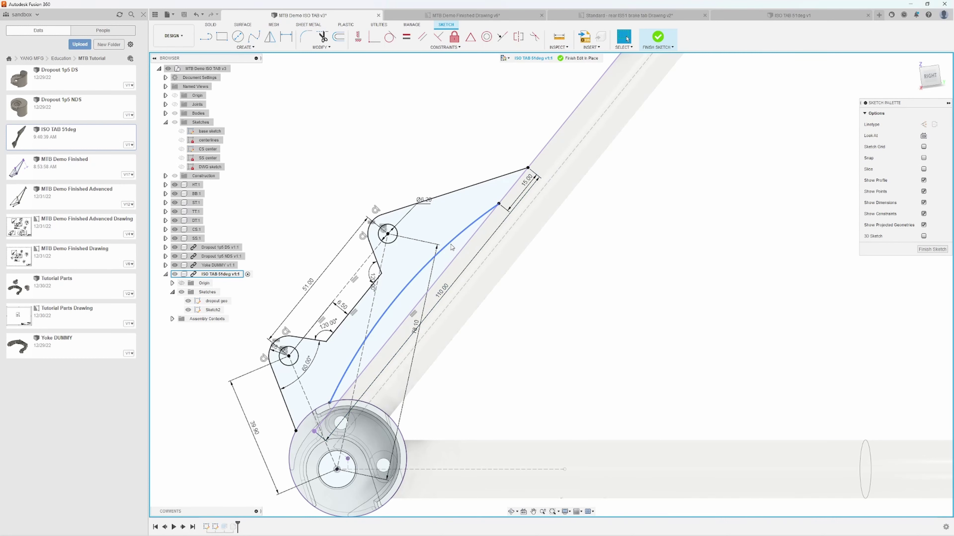
left_click(449, 244)
left_click(759, 292)
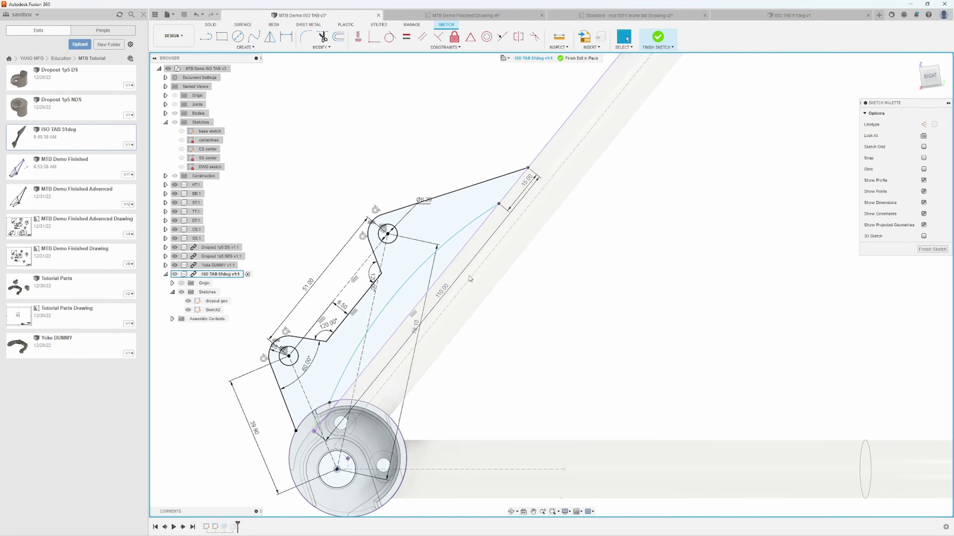
Finish the tab sketch, check the reshaped tab against the seatstay, and leave in-place editing
left_click(932, 249)
scroll(526, 331, "down", 2)
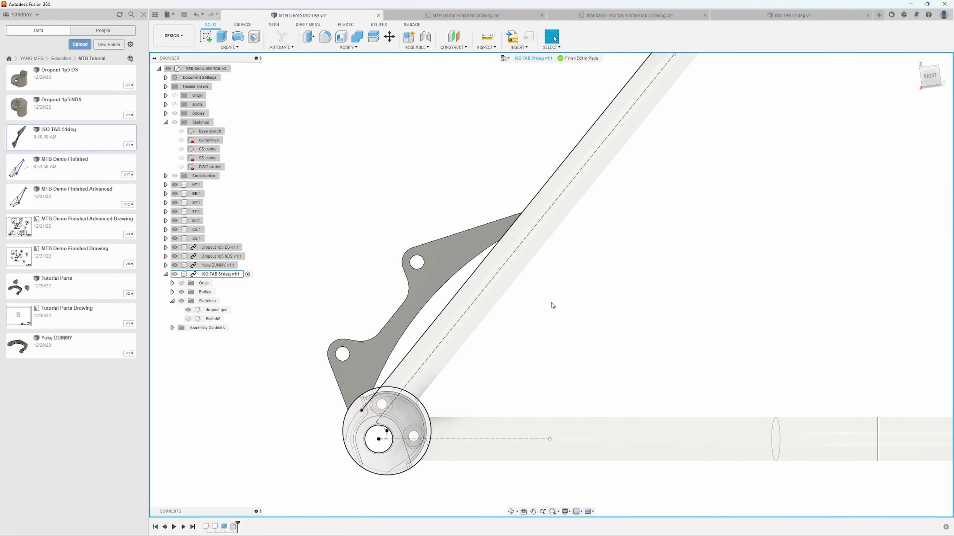
middle_click_drag(551, 302, 598, 296, "shift")
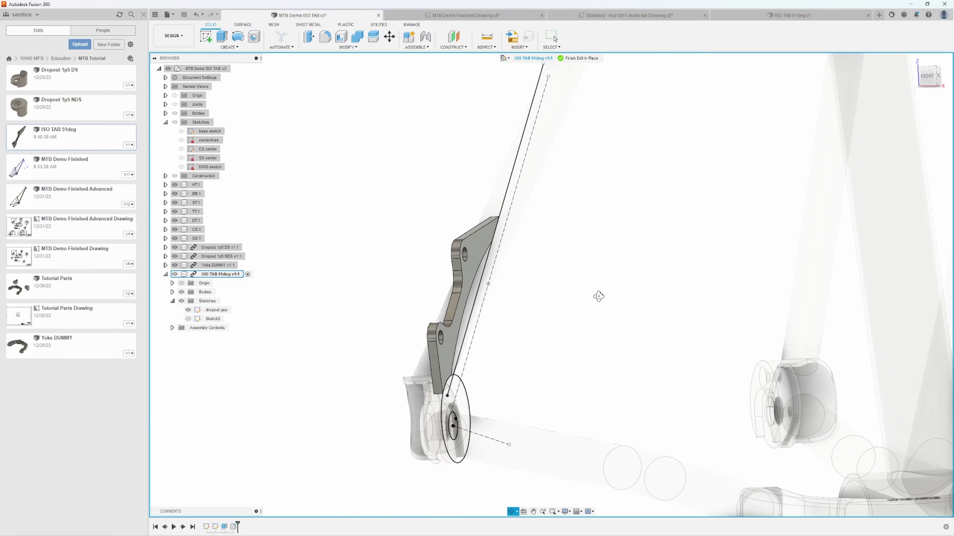
middle_click_drag(398, 272, 382, 267, "shift")
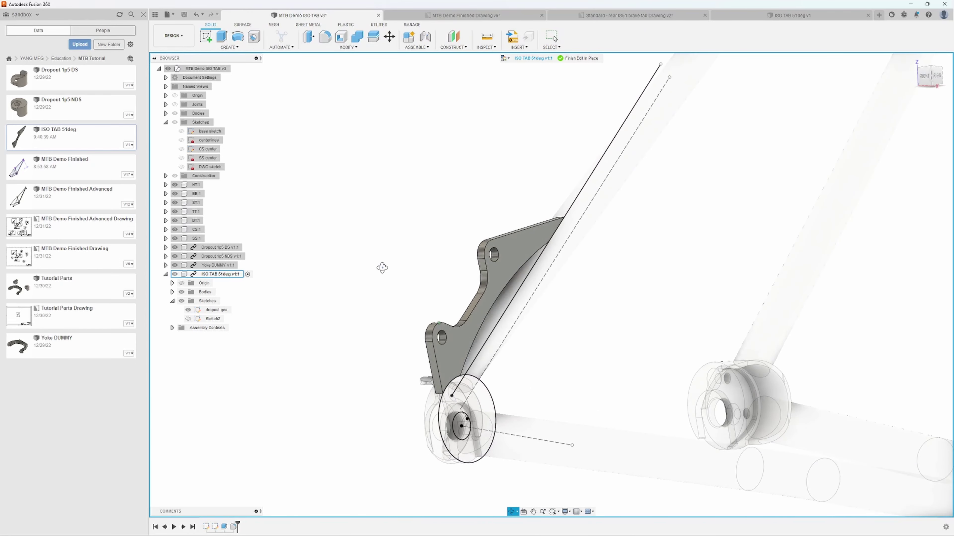
left_click(566, 59)
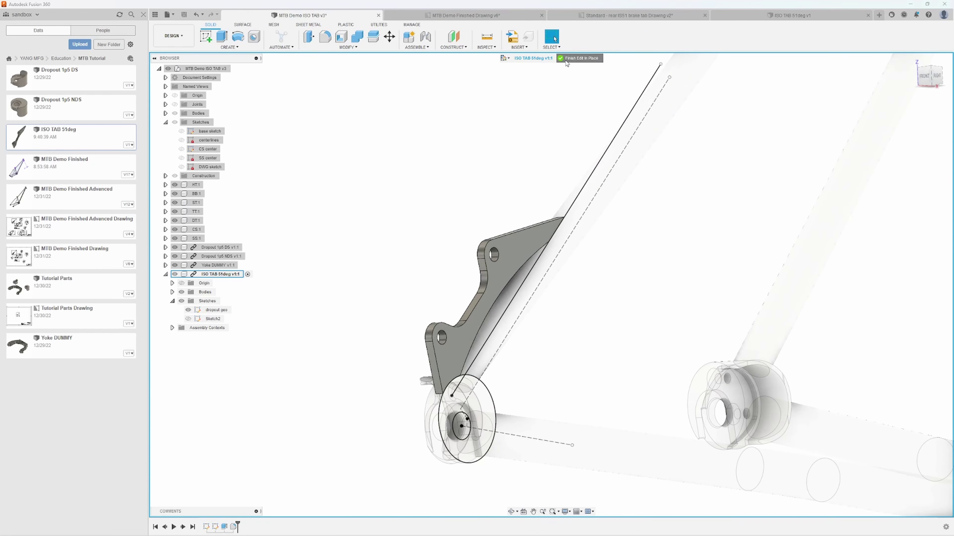
Reopen the tab's Sketch2 in place and set the distance between the arc end and the upper corner to 20 mm
middle_click_drag(478, 206, 434, 185, "shift")
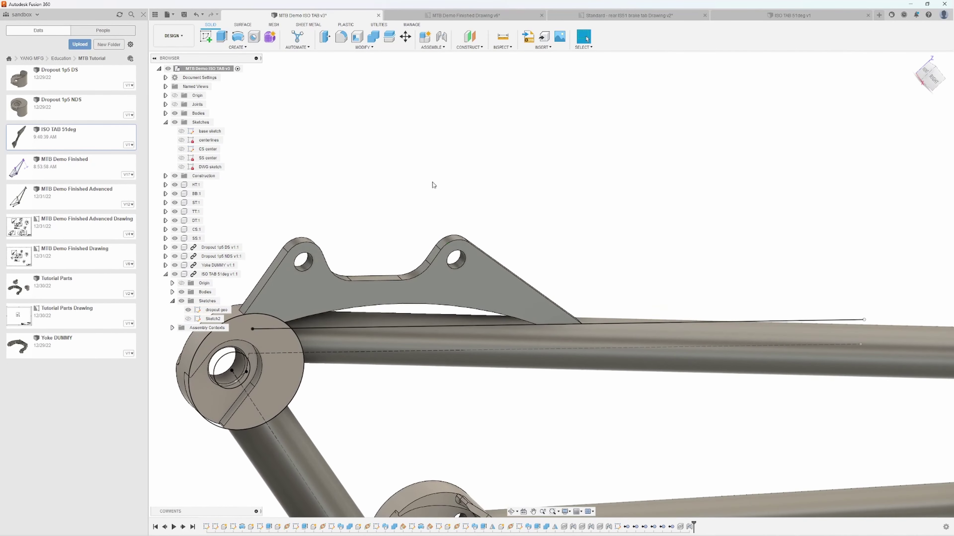
right_click(213, 320)
left_click(236, 294)
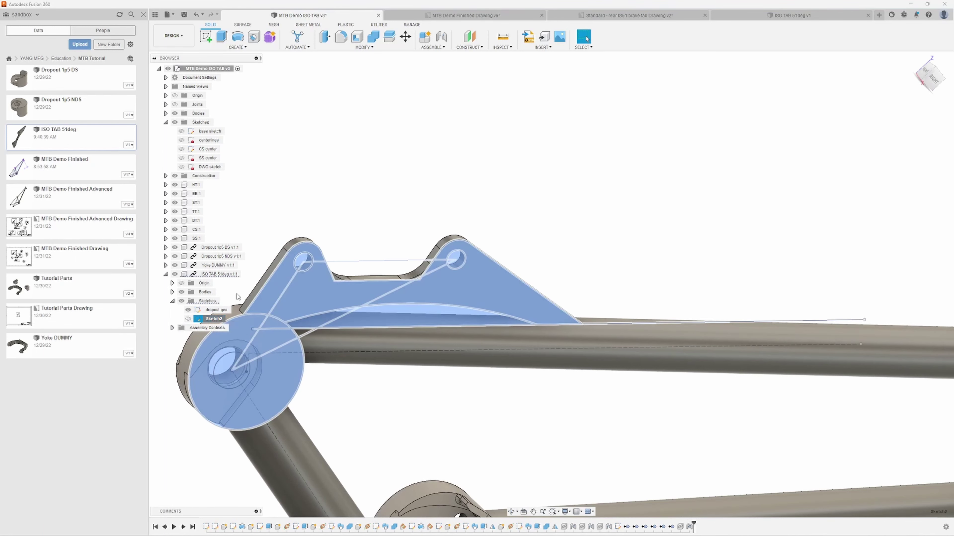
left_click(245, 275)
right_click(209, 319)
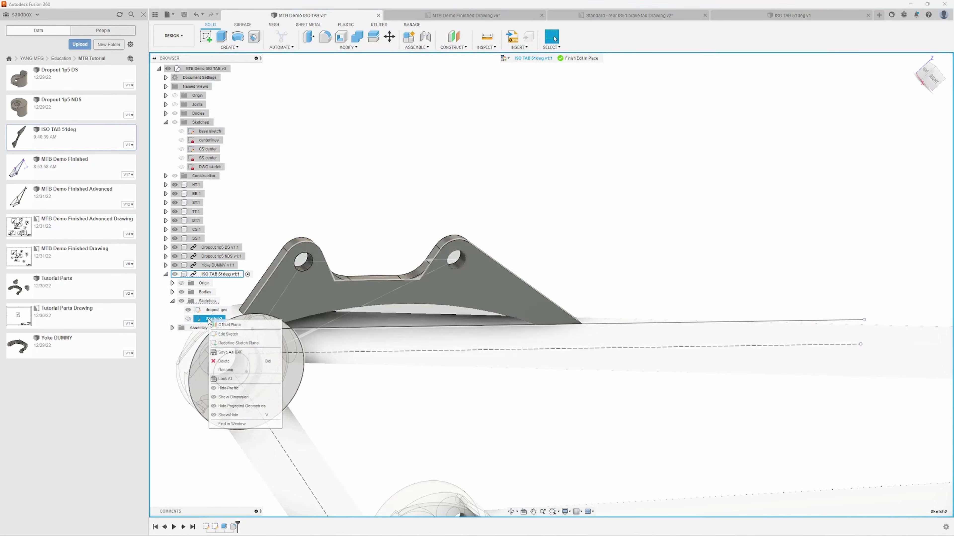
left_click(230, 334)
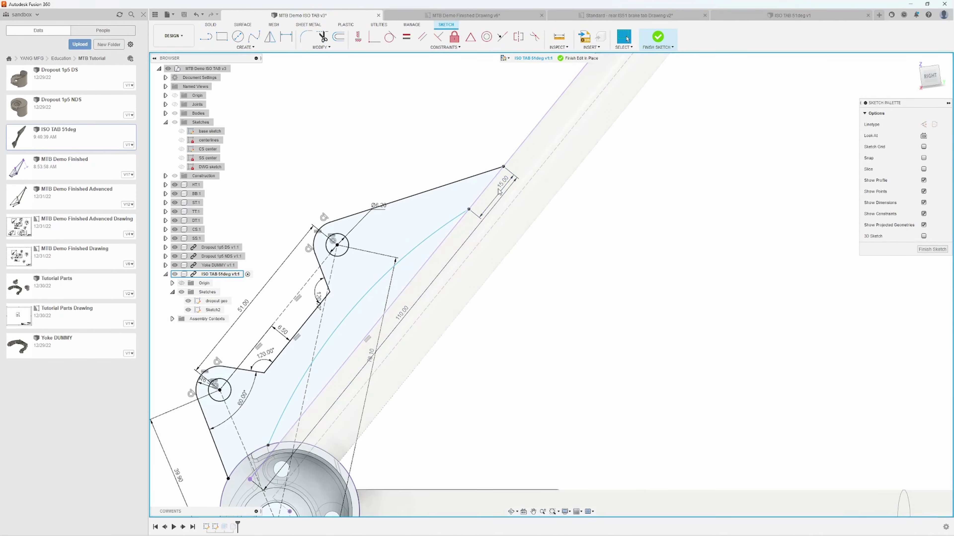
double_click(503, 186)
type("20")
key("Return")
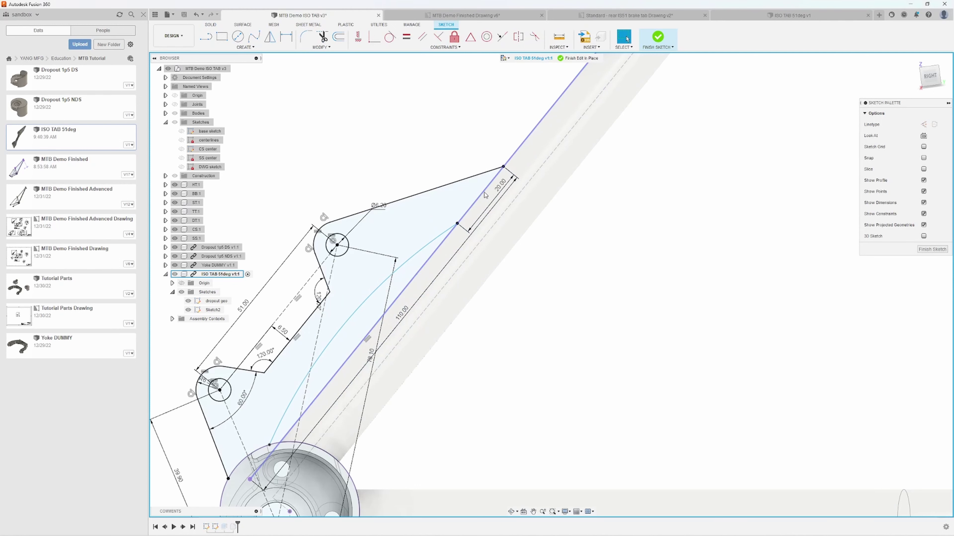
Finish the sketch and the in-place edit, hide the dropout geo sketch, and examine the tab on the rear frame
left_click(932, 250)
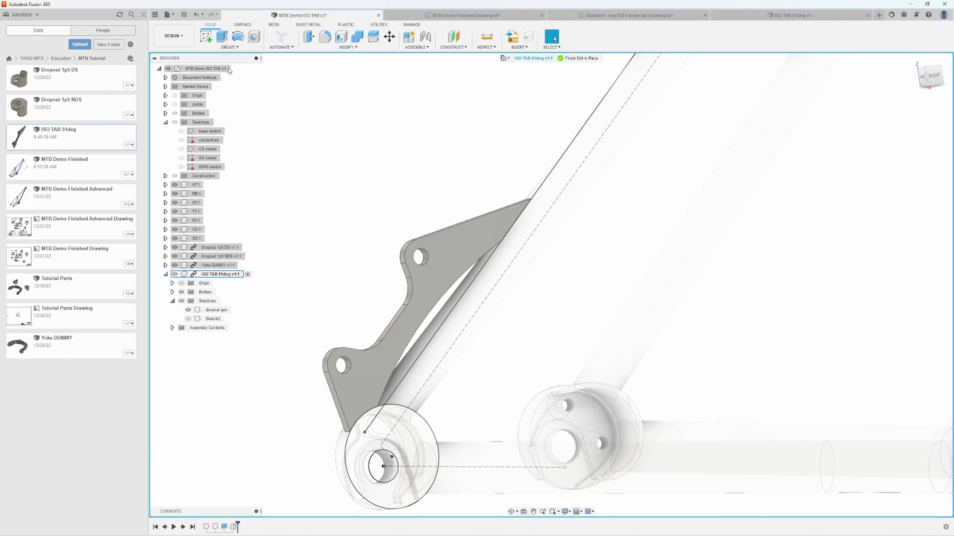
left_click(563, 59)
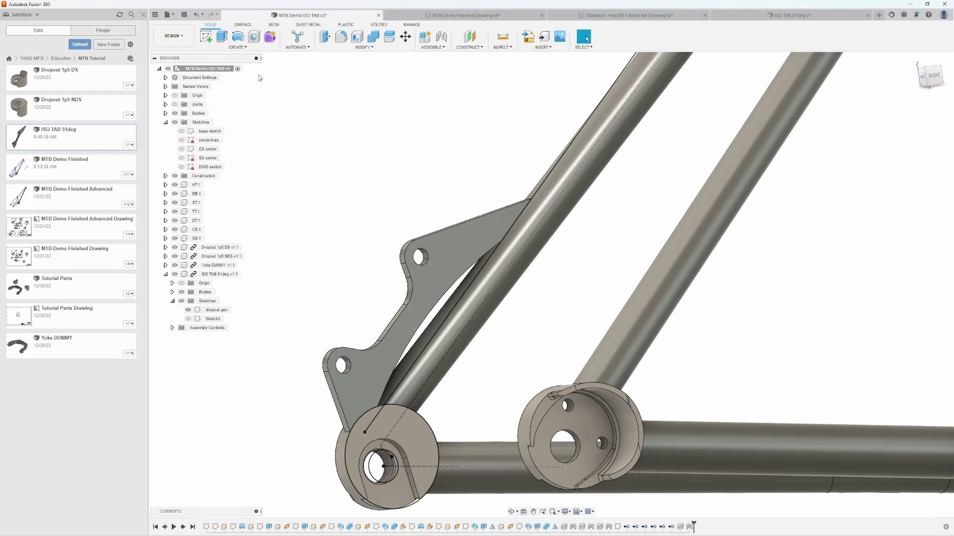
scroll(411, 194, "down", 2)
mouse_move(411, 194)
middle_mouse_down("shift")
mouse_move(422, 187)
mouse_move(401, 192)
middle_mouse_up("shift")
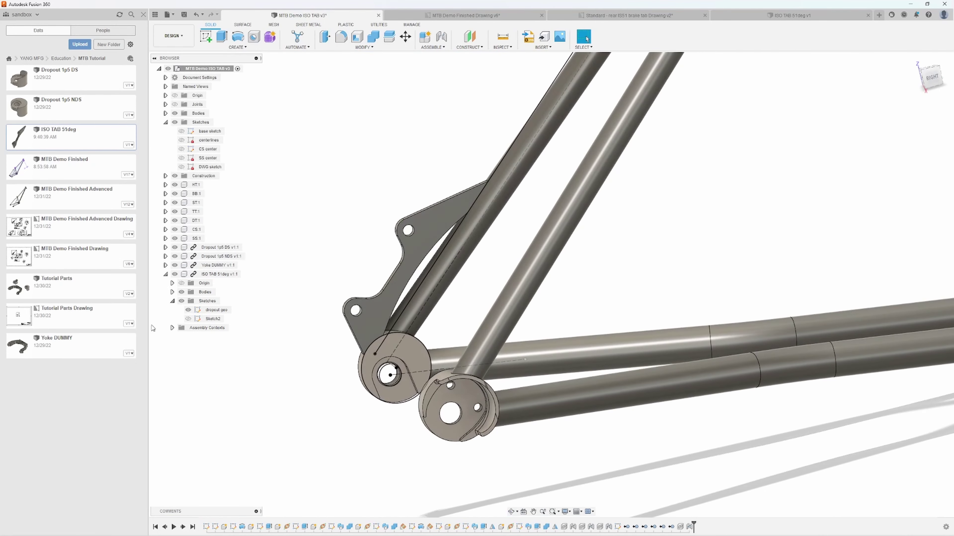
mouse_move(397, 244)
middle_mouse_down("shift")
mouse_move(368, 224)
mouse_move(347, 236)
mouse_move(469, 228)
mouse_move(506, 205)
mouse_move(460, 230)
mouse_move(447, 256)
mouse_move(462, 251)
mouse_move(408, 247)
middle_mouse_up("shift")
scroll(570, 214, "down", 6)
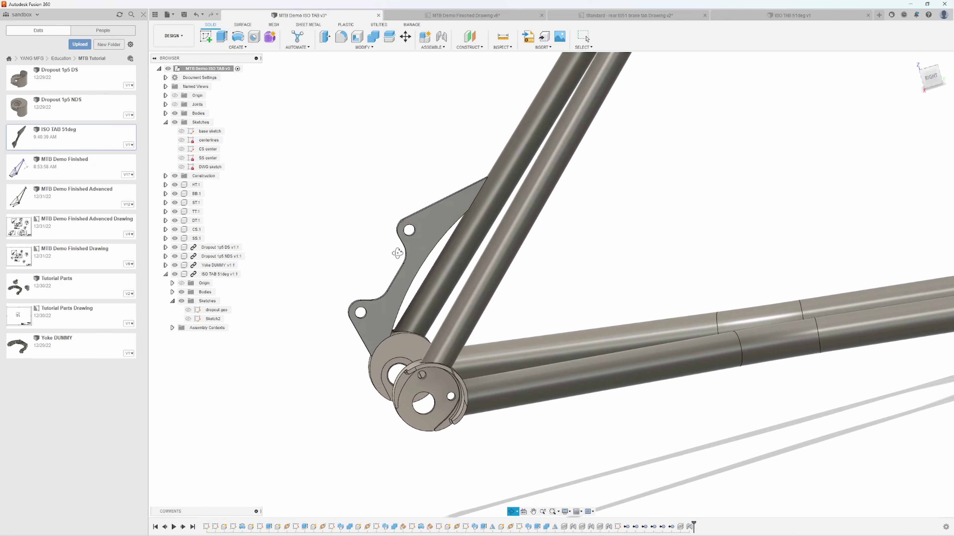
middle_click_drag(478, 205, 611, 195, "shift")
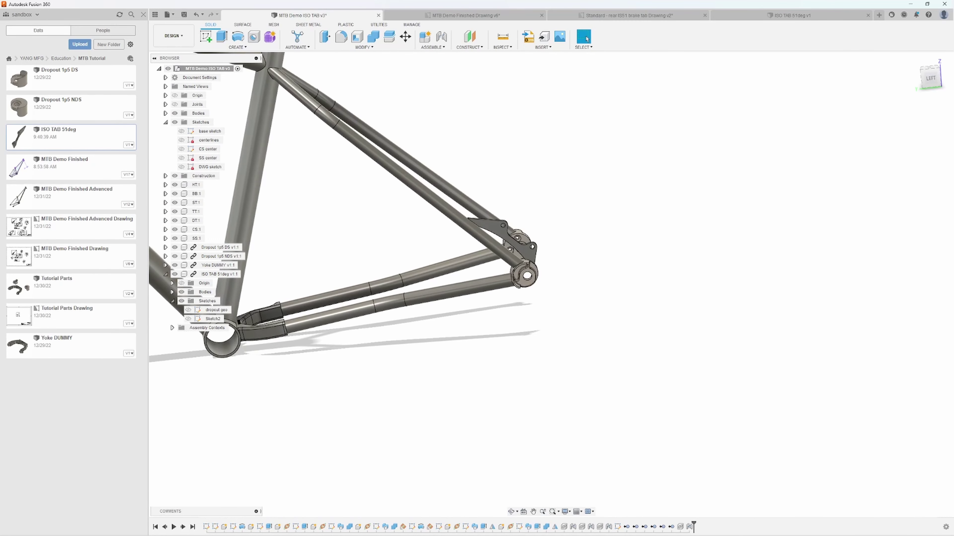